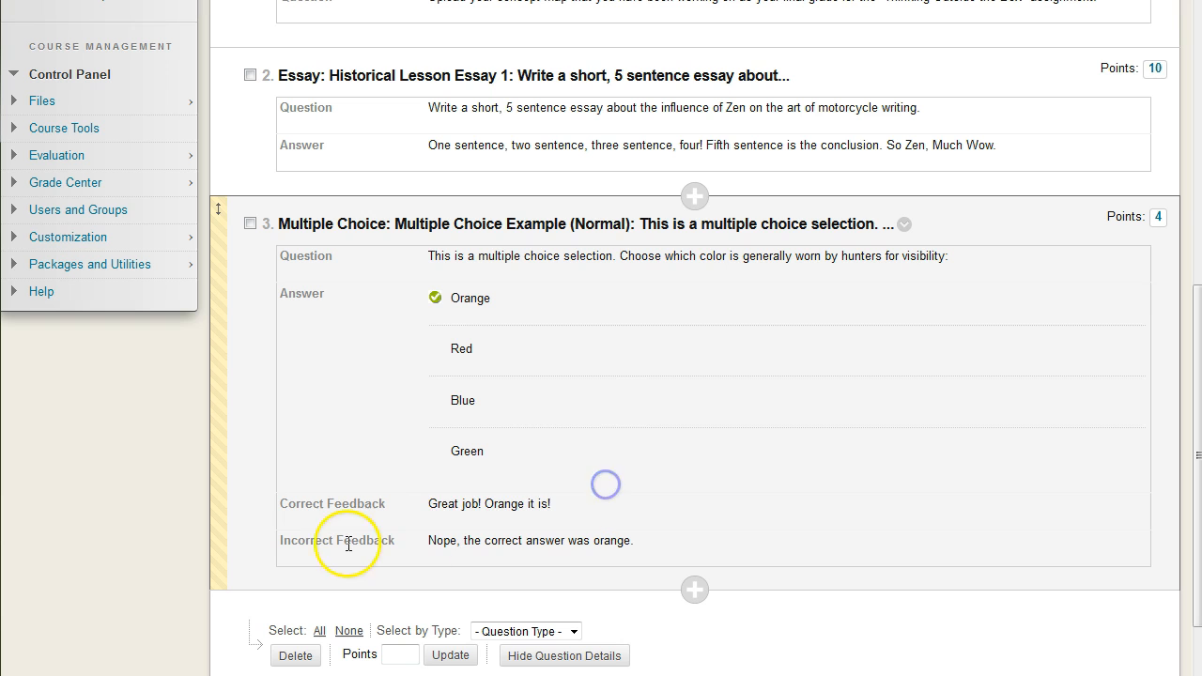
Review the existing questions on the Example Test 1 canvas and the list of question types that can be created
left_click_drag(429, 543, 692, 536)
left_click(655, 498)
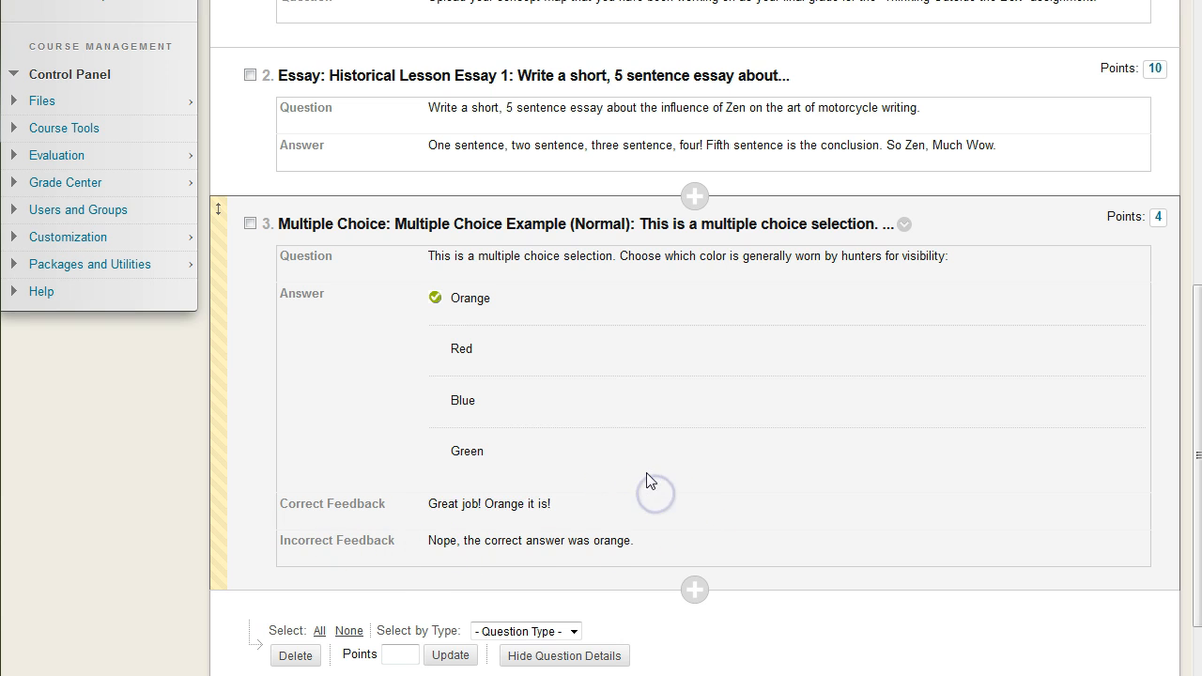
left_click(692, 472)
scroll(705, 461, "up", 5)
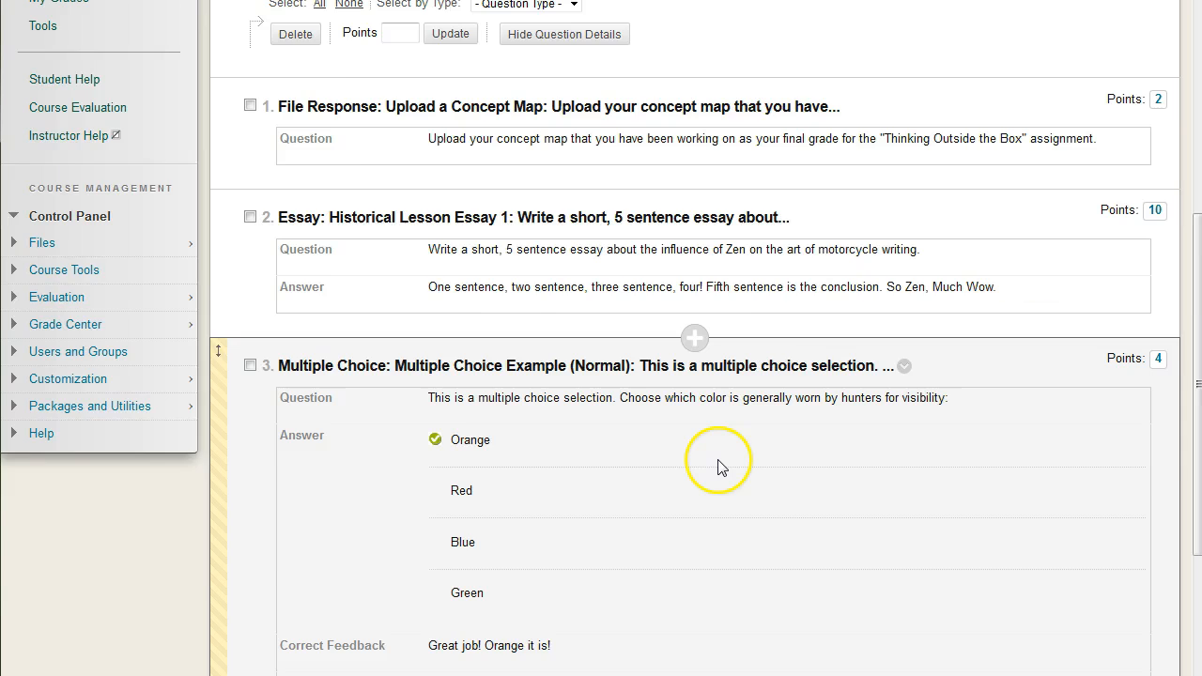
scroll(718, 467, "up", 3)
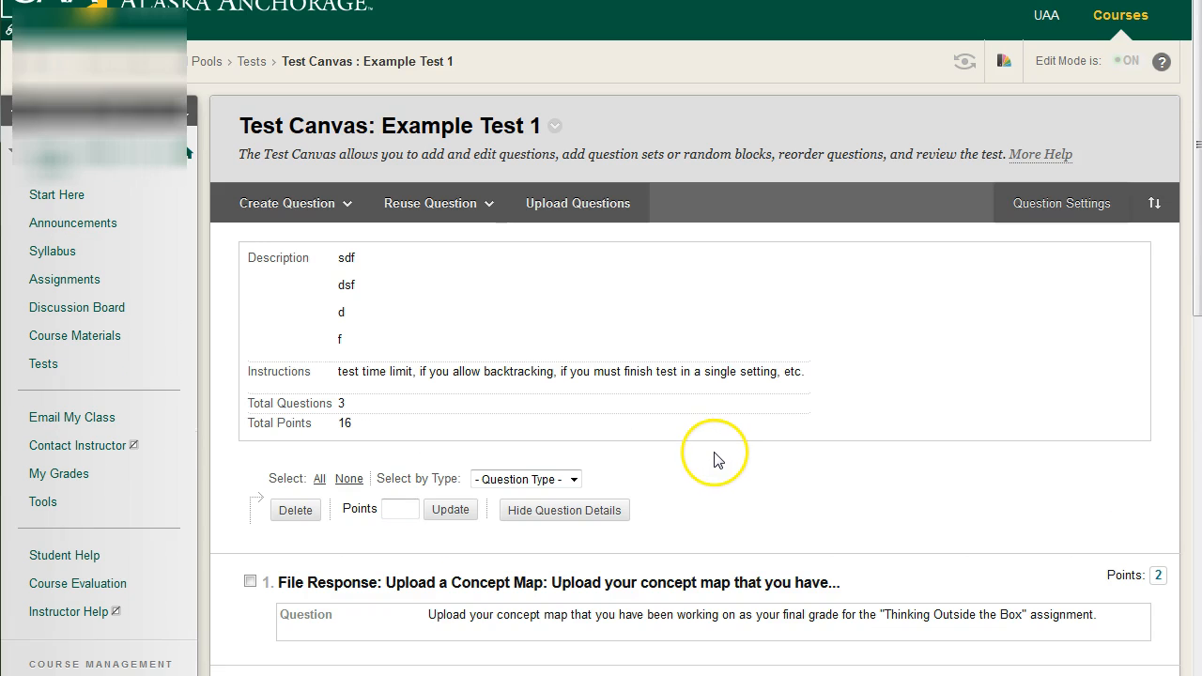
scroll(719, 460, "down", 5)
scroll(719, 457, "up", 5)
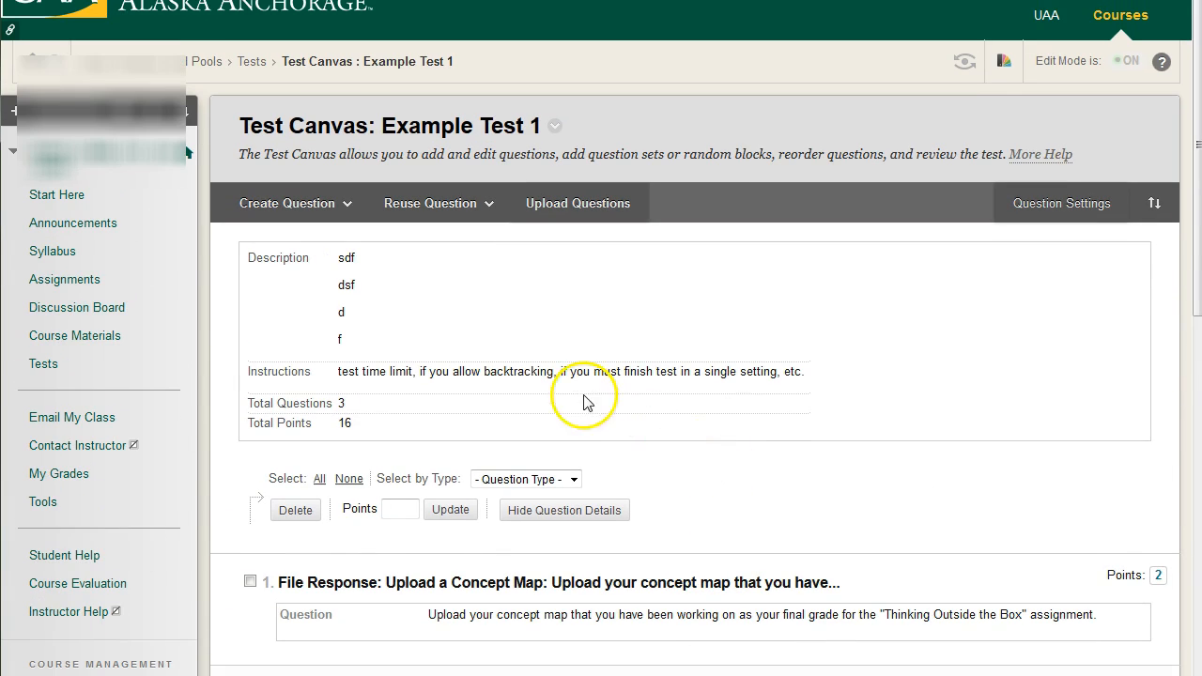
left_click(334, 208)
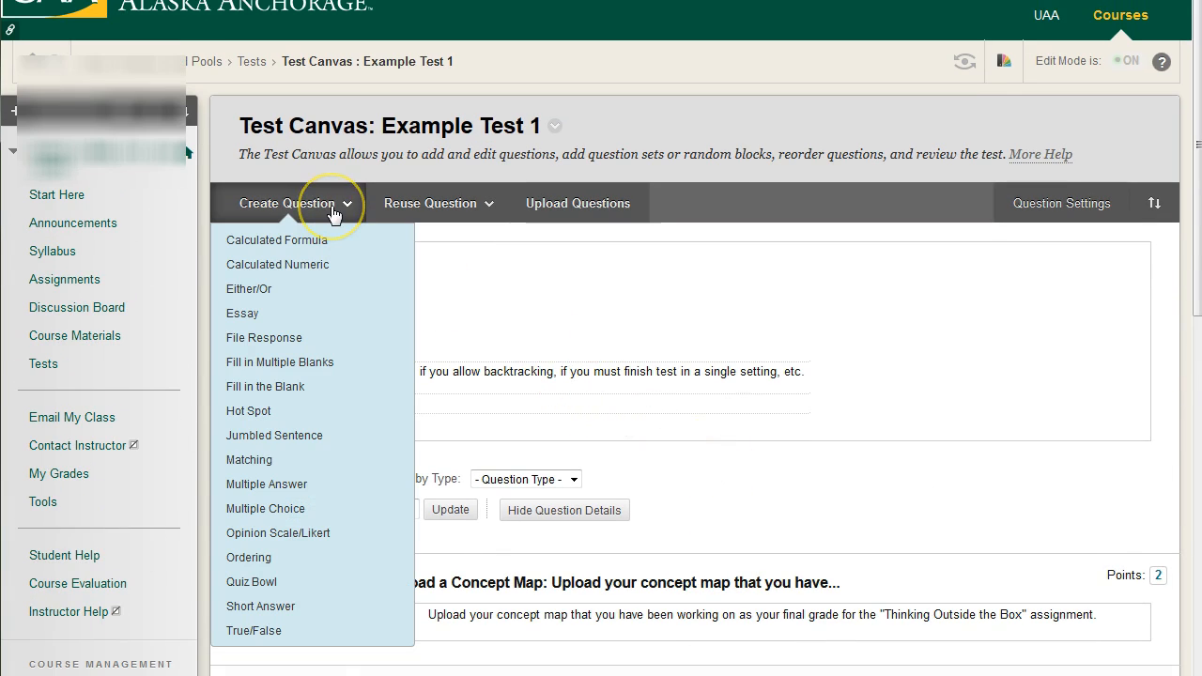
left_click(305, 631)
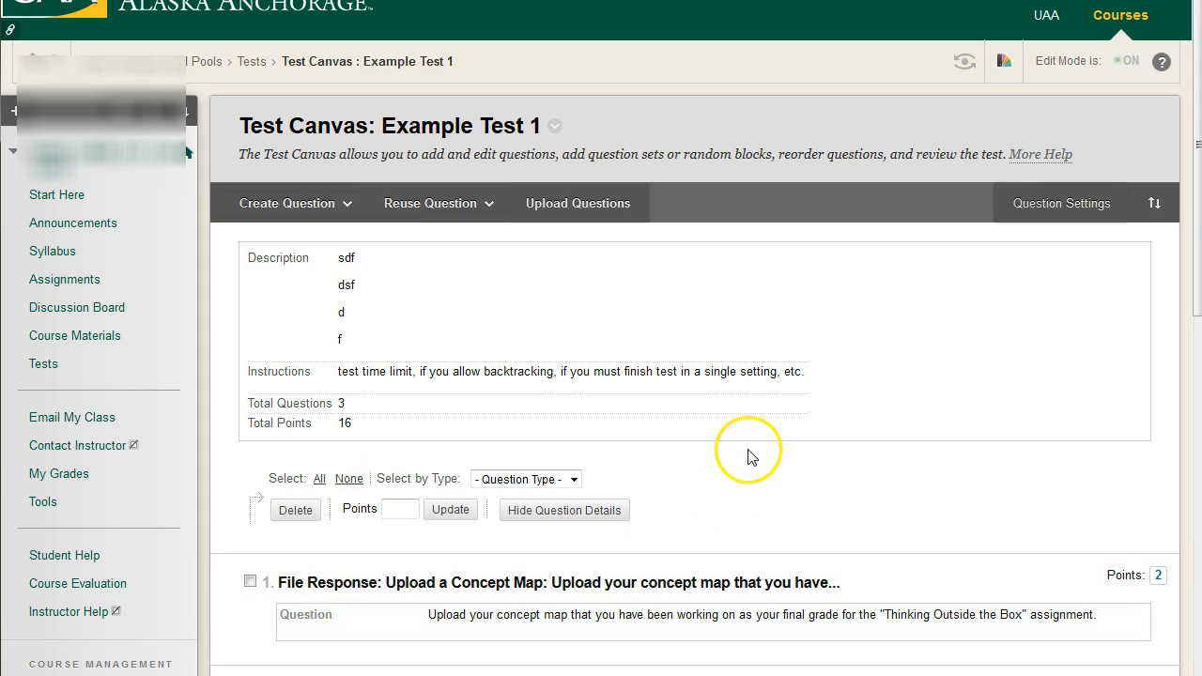
Add a new True/False question directly below the multiple choice question at the end of the test
scroll(784, 455, "down", 1)
scroll(784, 455, "down", 4)
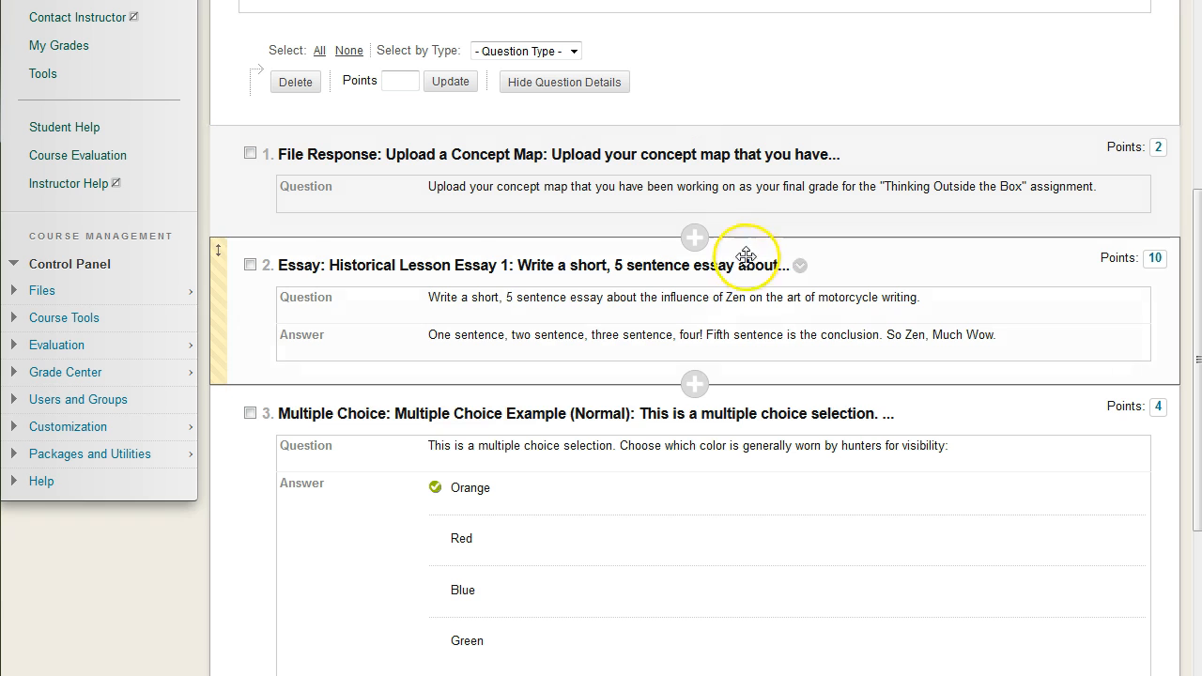
scroll(762, 332, "down", 3)
scroll(763, 335, "down", 1)
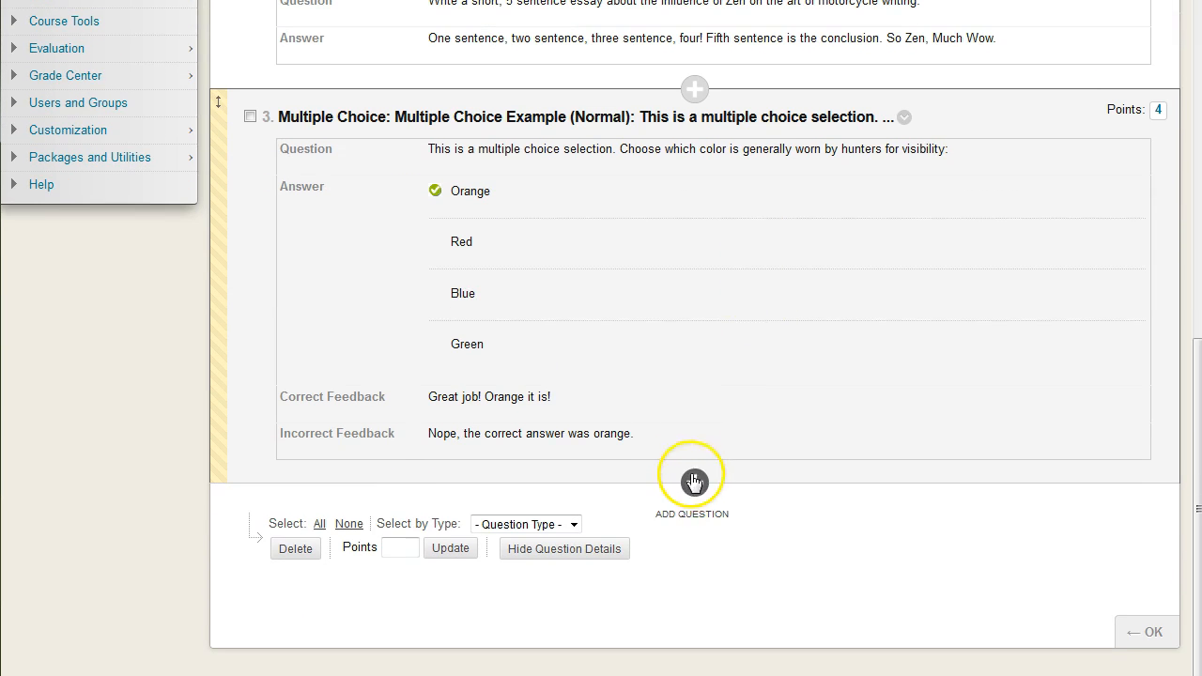
left_click(694, 482)
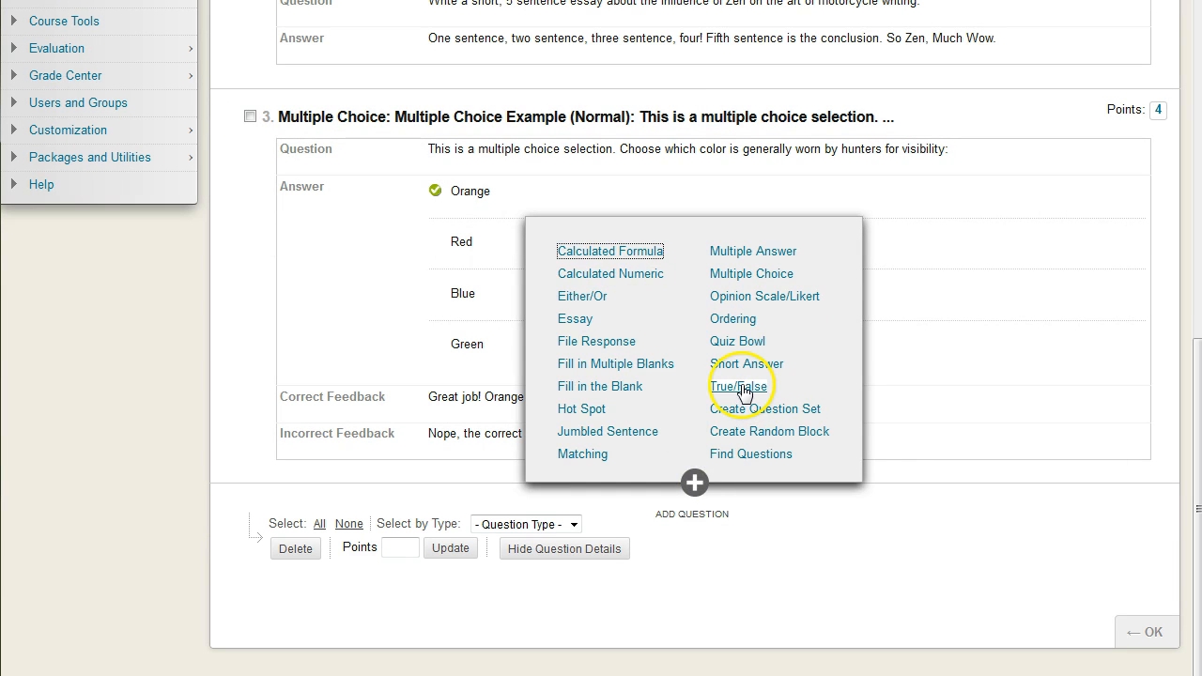
left_click(739, 388)
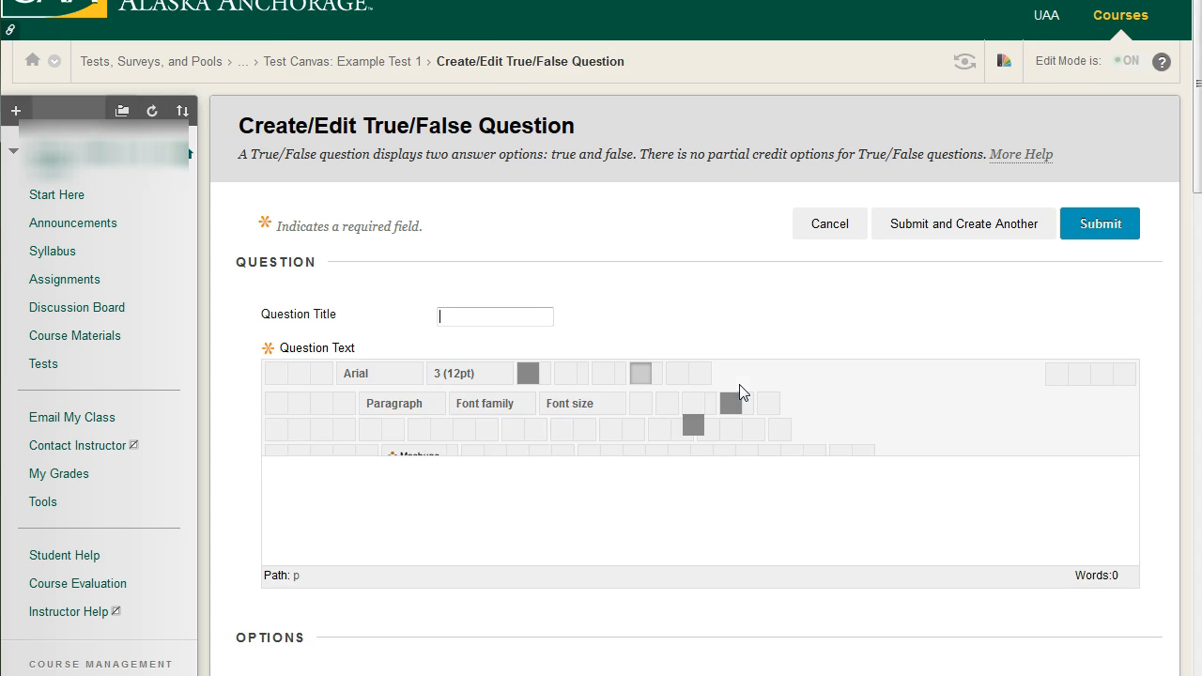
Title the question "T/F Test" and fill the question text with a few lines of placeholder letters
scroll(660, 338, "down", 2)
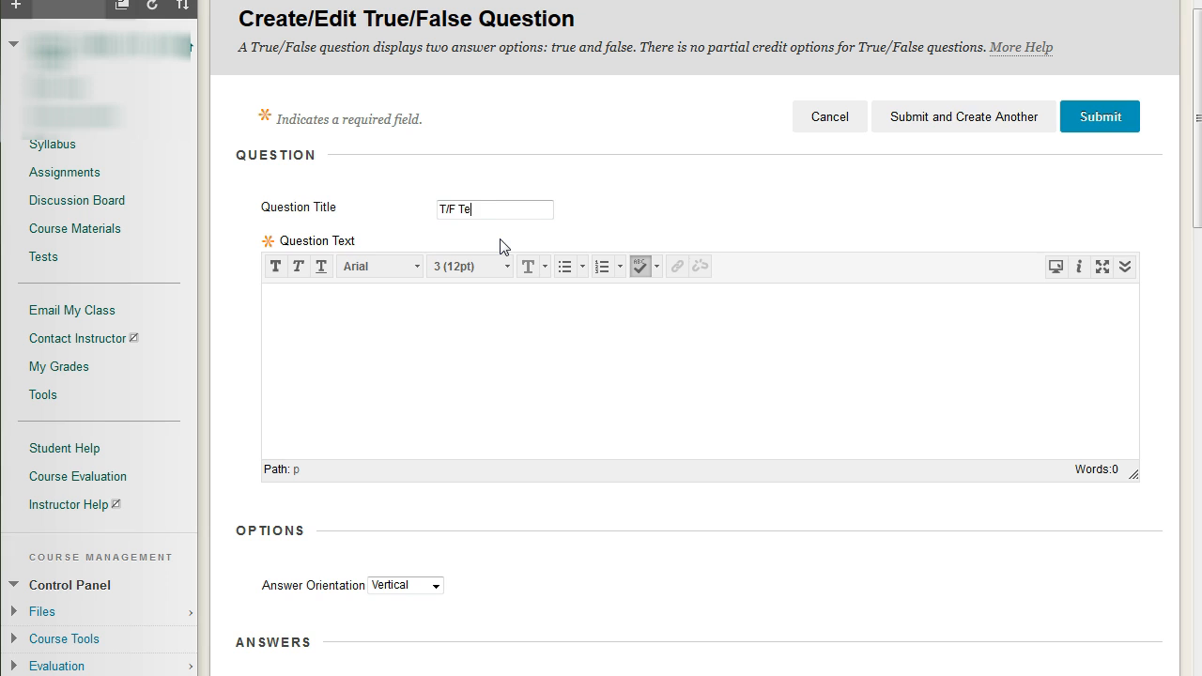
type("st")
key("Tab")
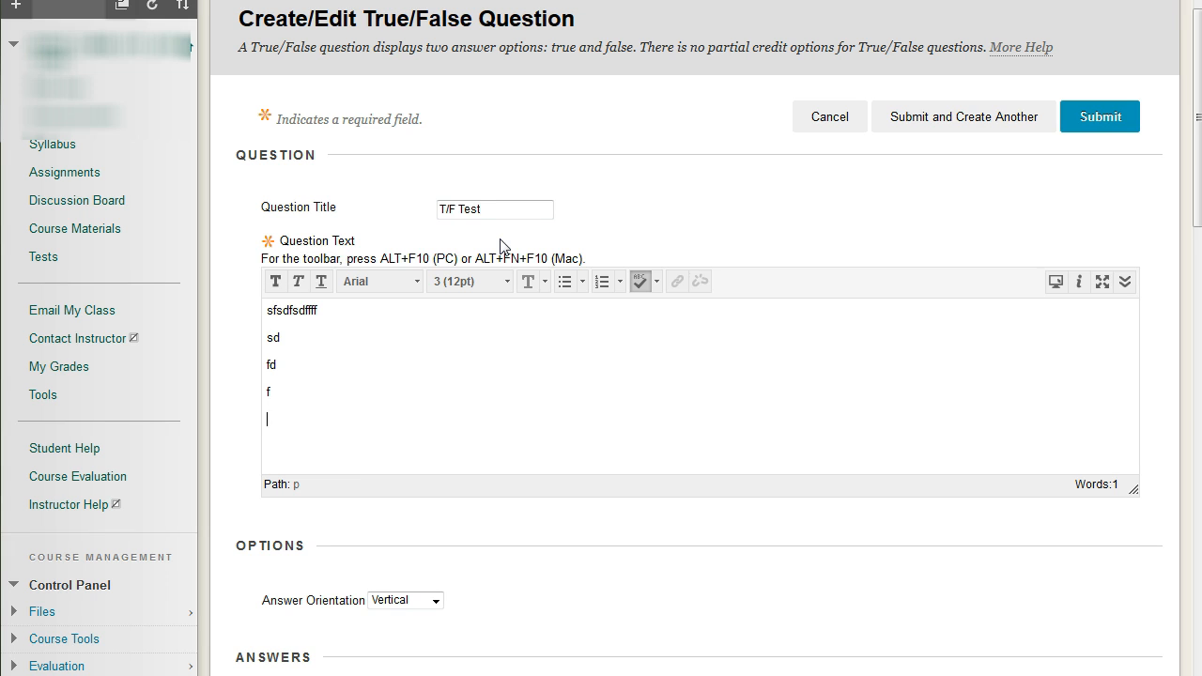
scroll(751, 479, "down", 6)
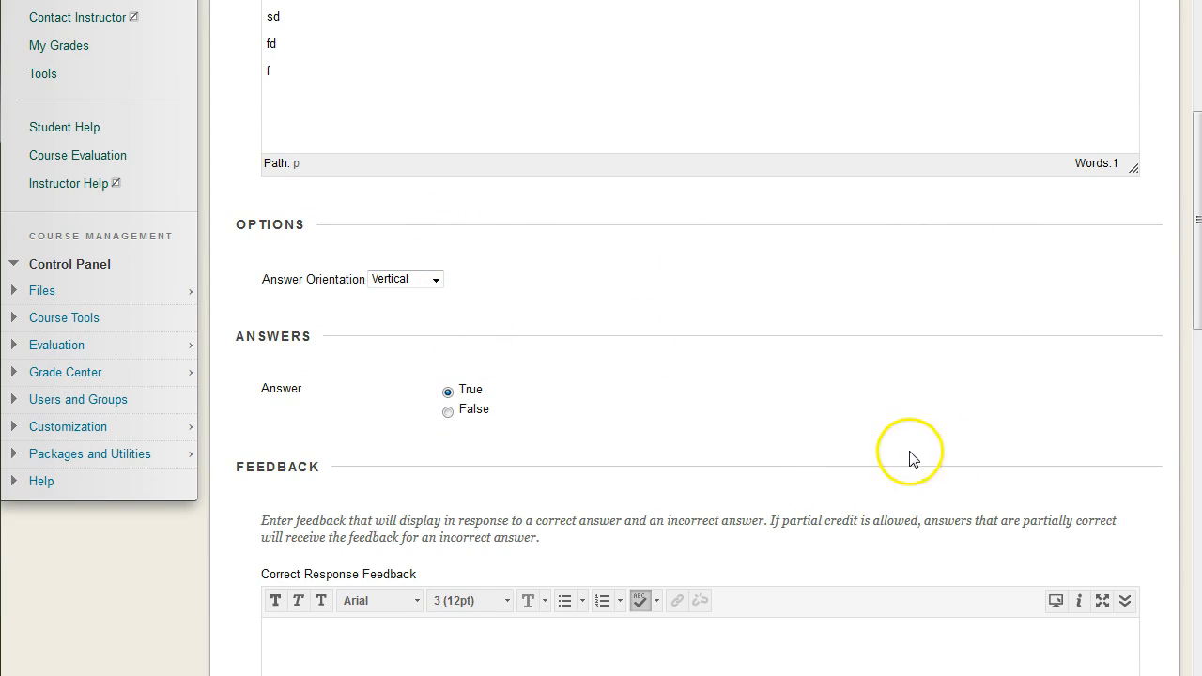
scroll(845, 413, "down", 4)
scroll(794, 360, "up", 1)
scroll(794, 360, "up", 5)
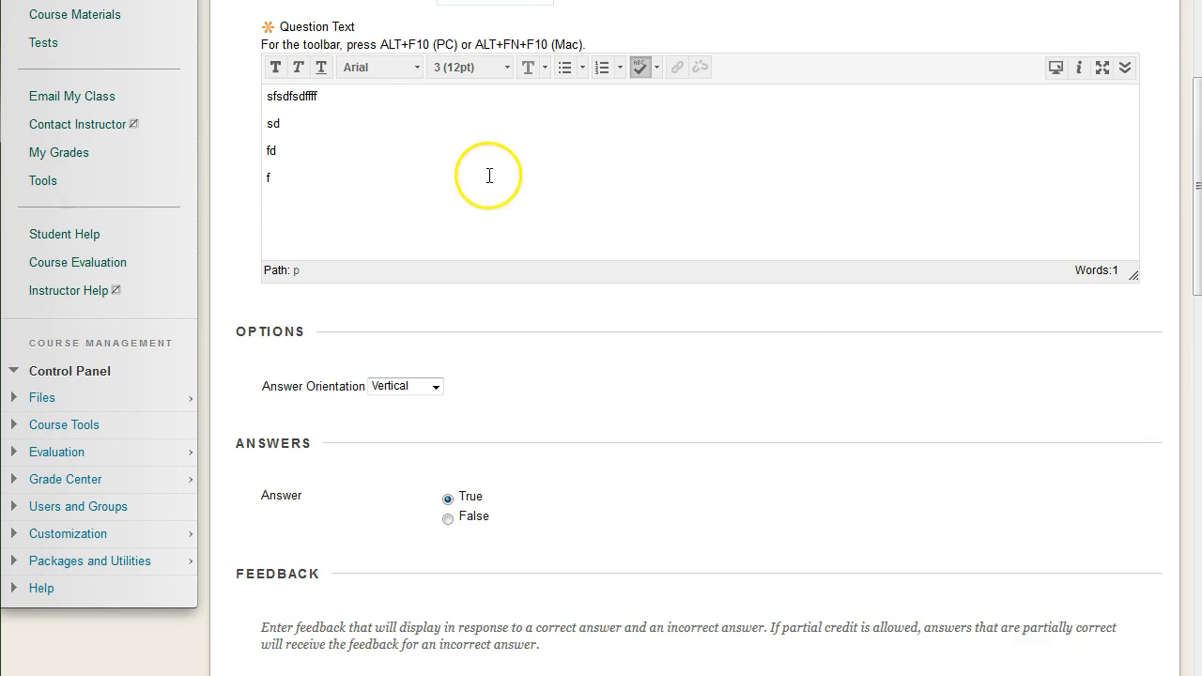
Replace the placeholder question text with "The sky is blue."
left_click_drag(244, 81, 306, 159)
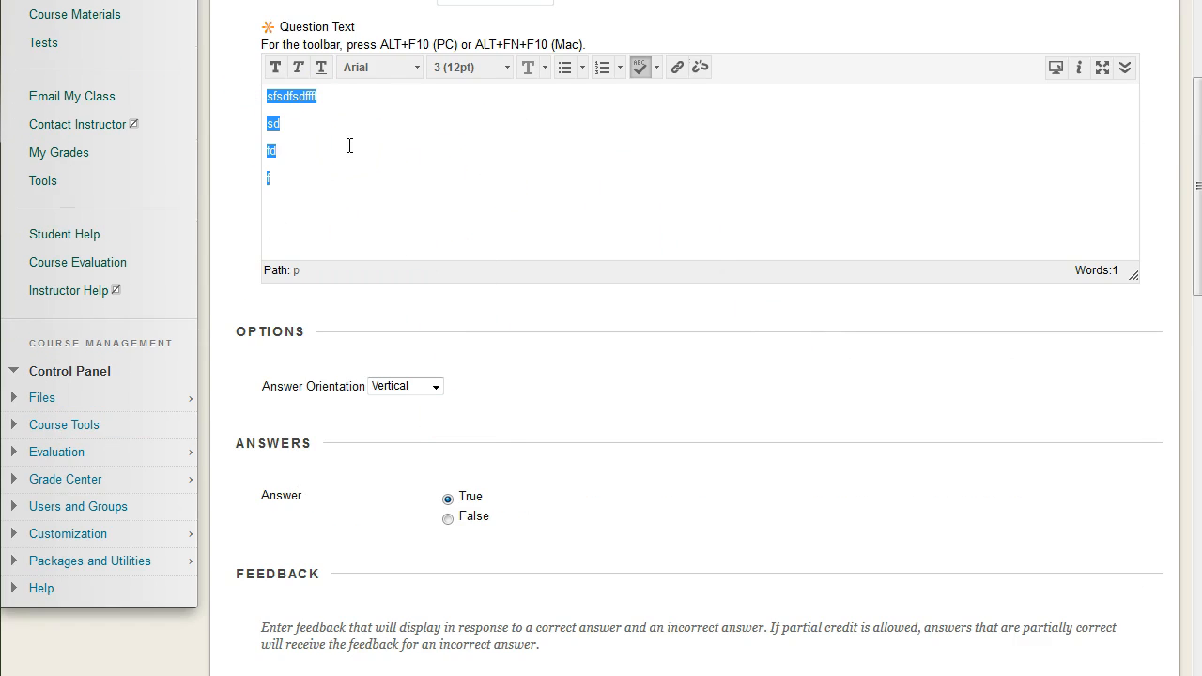
type("THe sky is blue.")
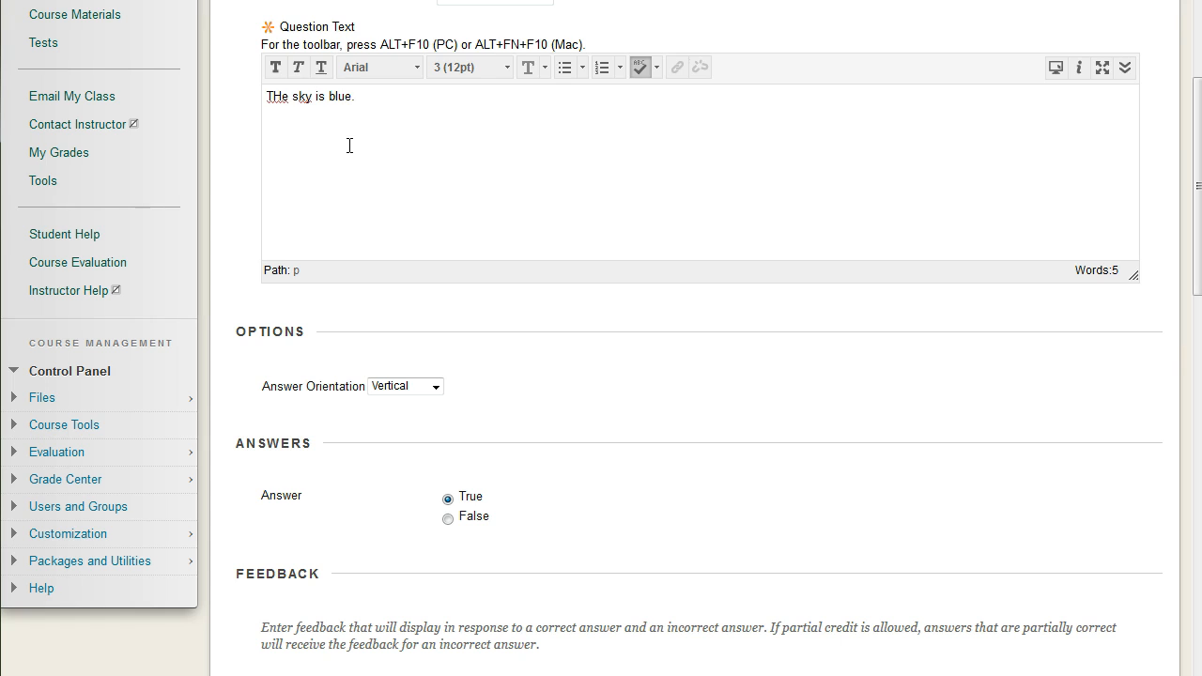
left_click(284, 98)
key("BackSpace")
type("hy")
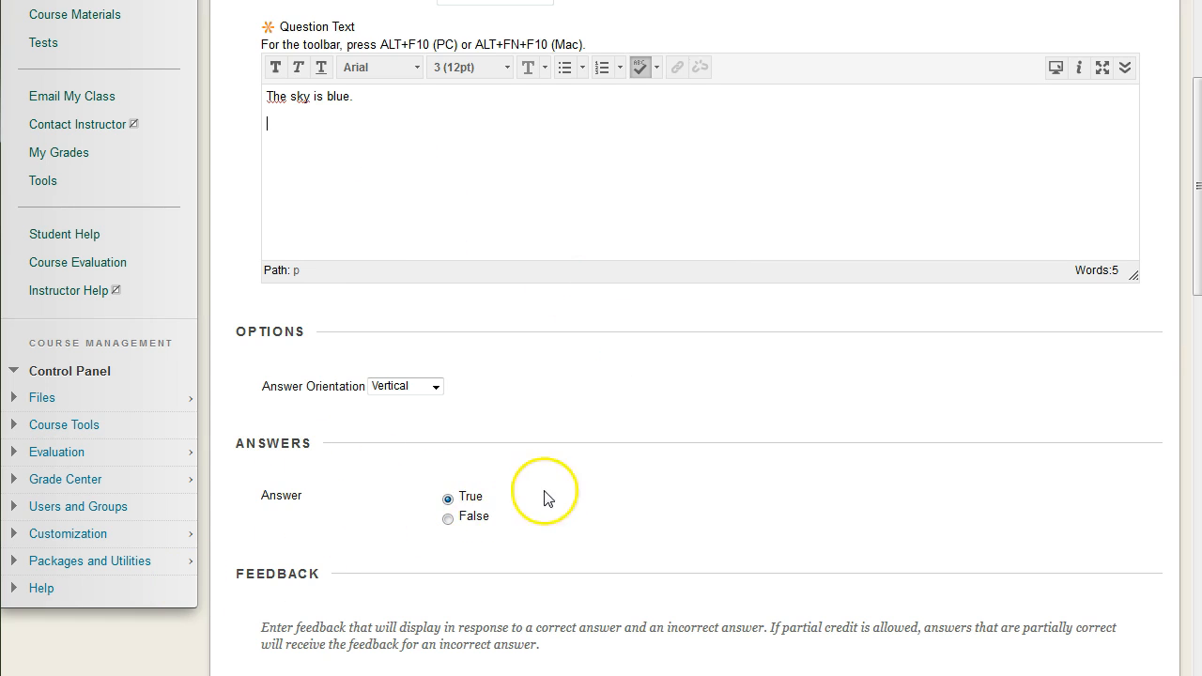
Set True as the answer and enter "Correct!" as correct feedback and "What planet are you on?!" as incorrect feedback
left_click(459, 503)
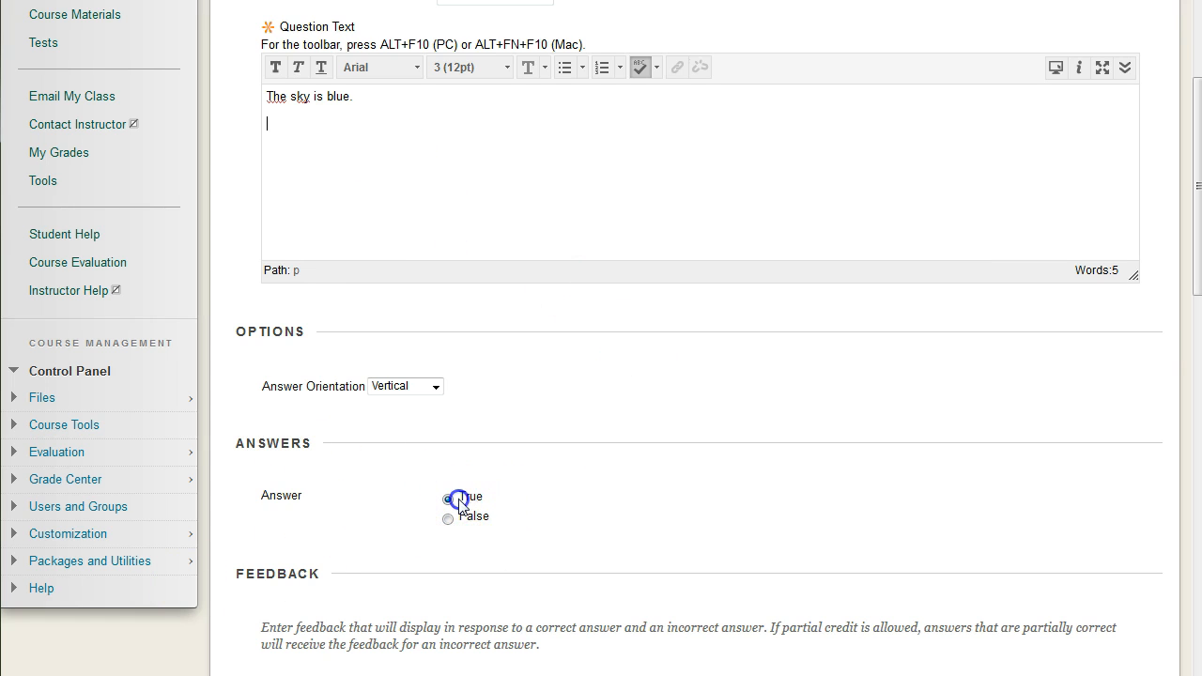
scroll(517, 488, "down", 4)
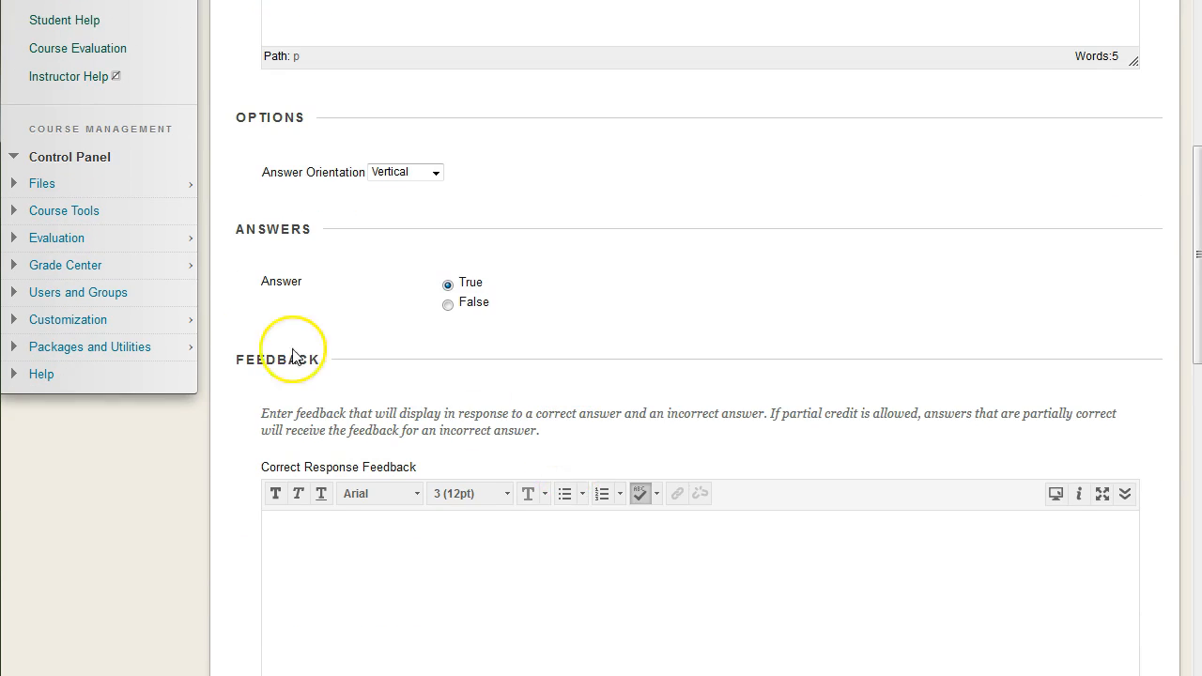
left_click(453, 466)
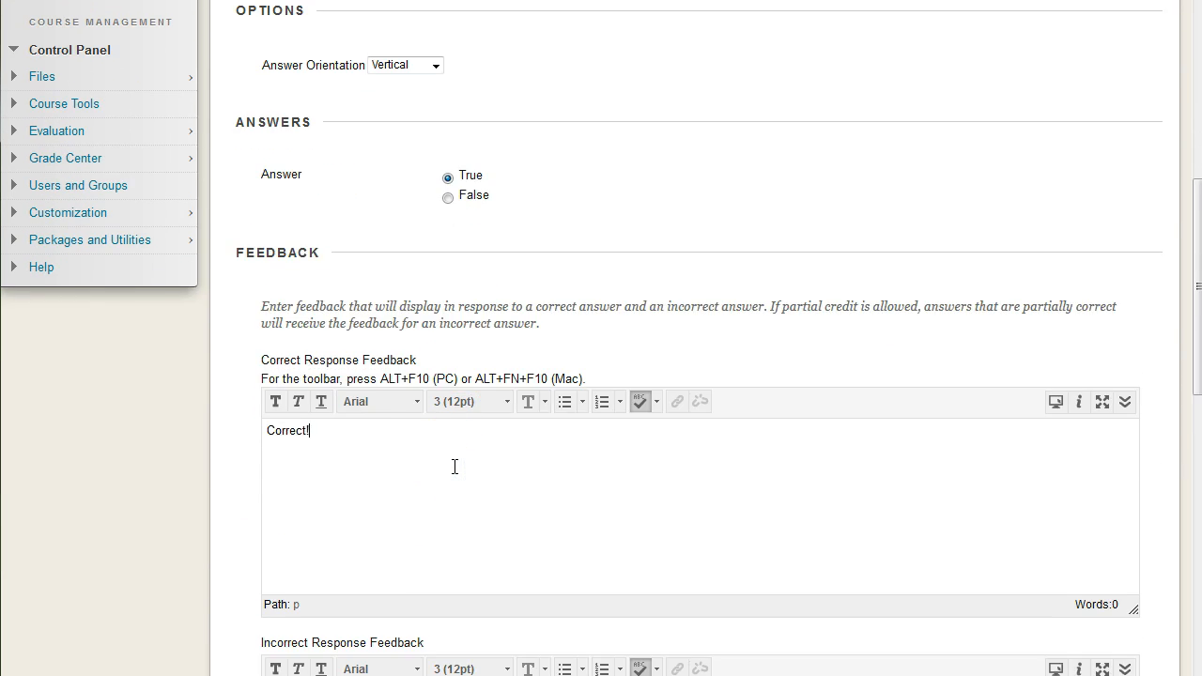
scroll(454, 466, "down", 3)
left_click(439, 540)
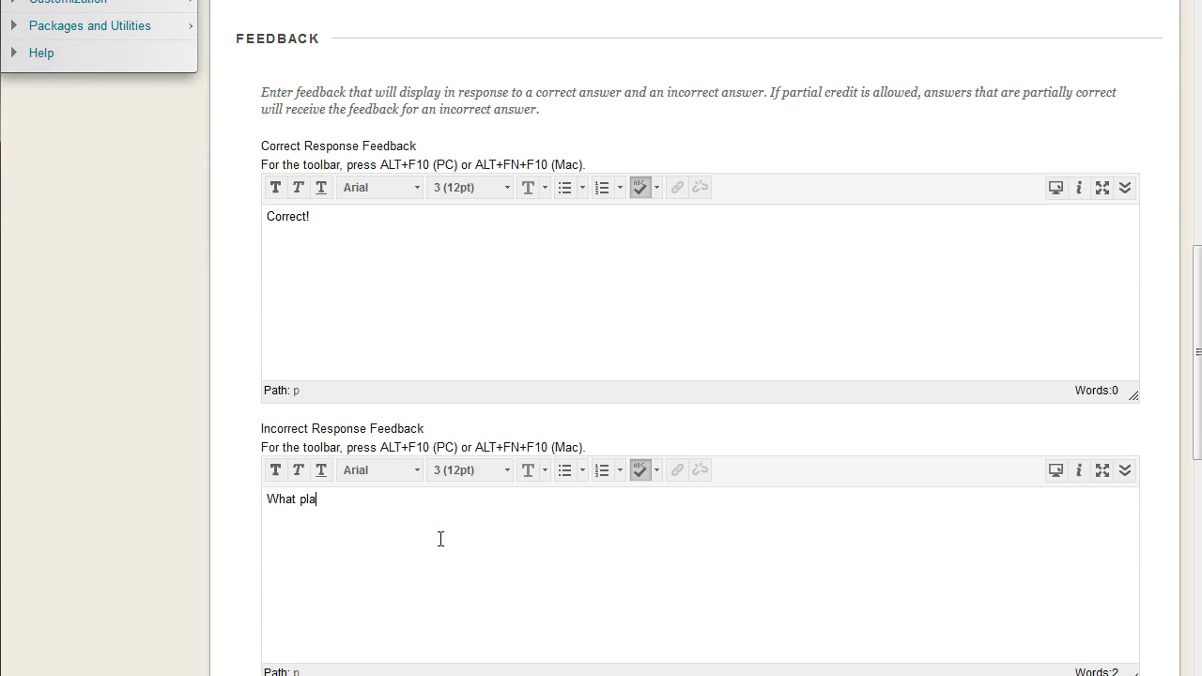
left_click(439, 276)
Submit the true/false question, leaving its categories, keywords and instructor notes empty
scroll(239, 374, "down", 5)
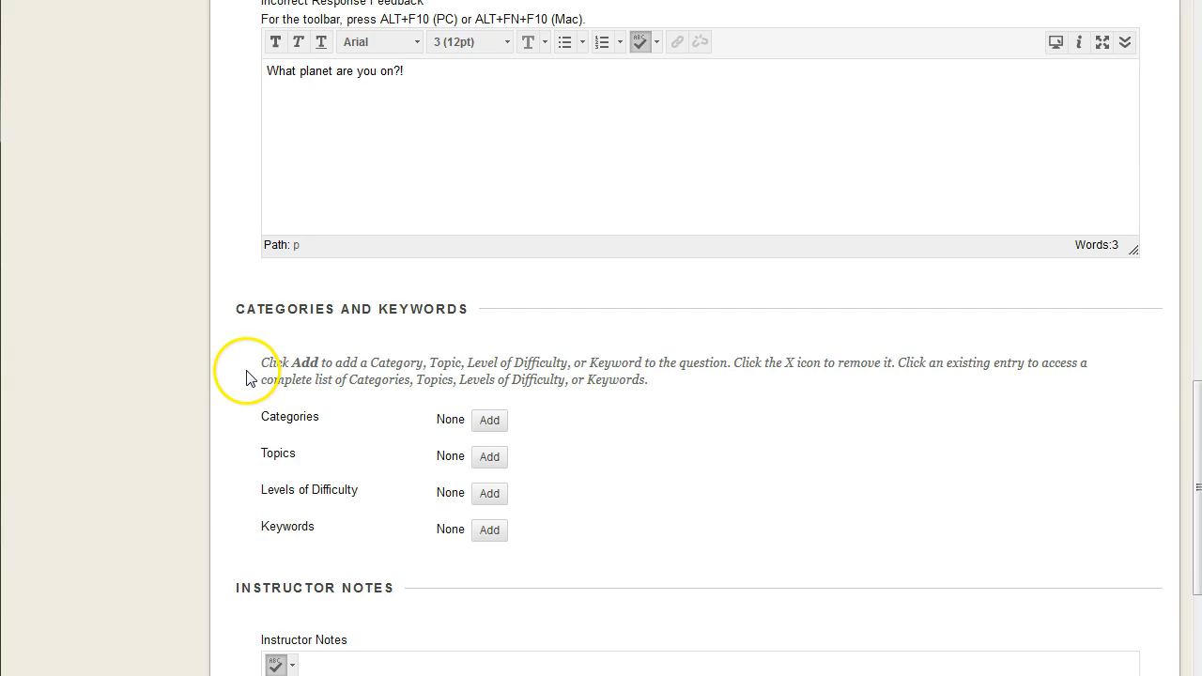
scroll(247, 376, "down", 3)
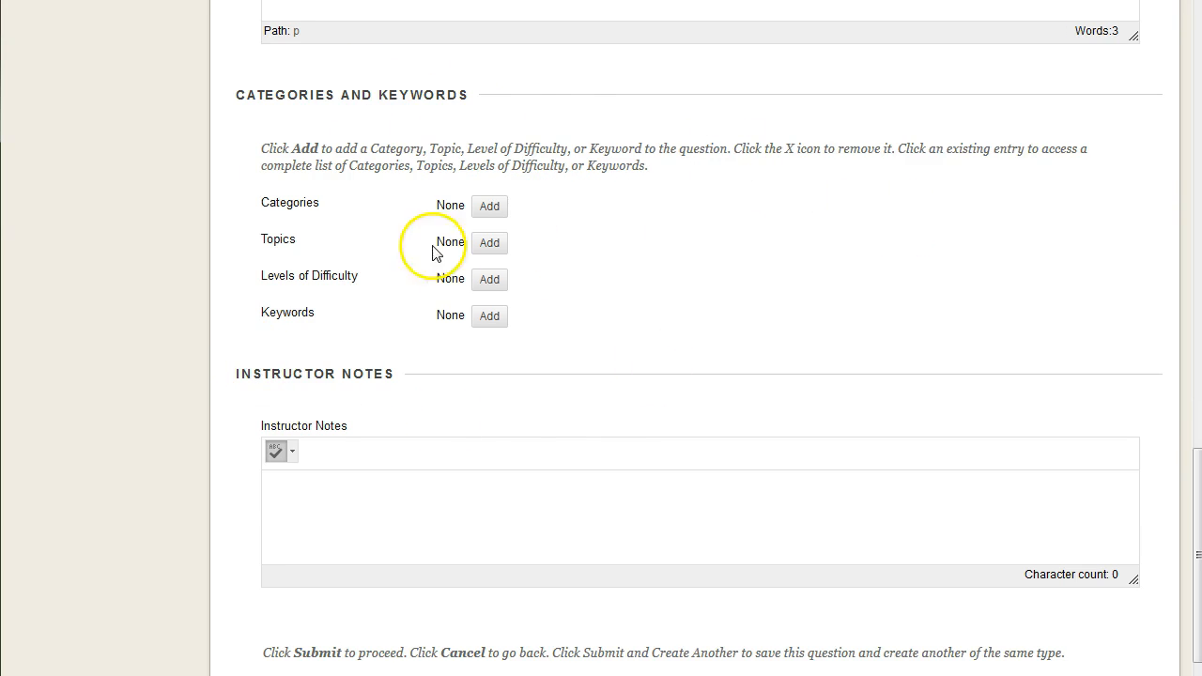
scroll(852, 367, "down", 1)
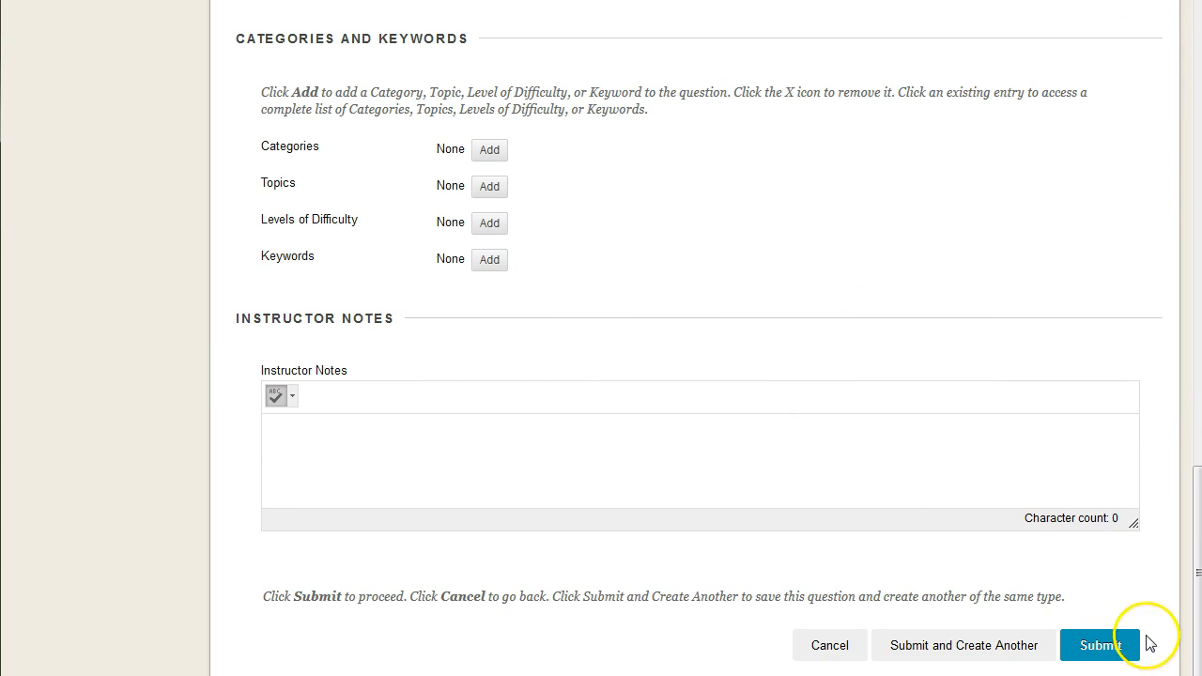
left_click(1092, 644)
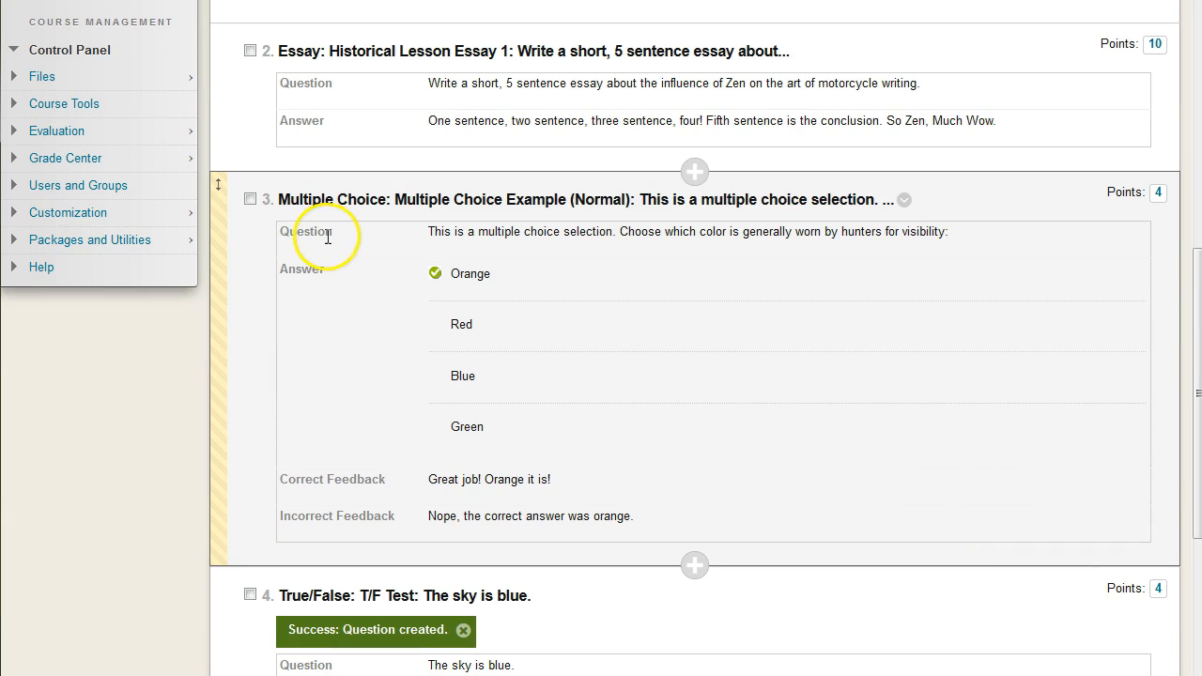
Dismiss the notice on the new true/false question and look at the actions available for that question
scroll(526, 522, "down", 3)
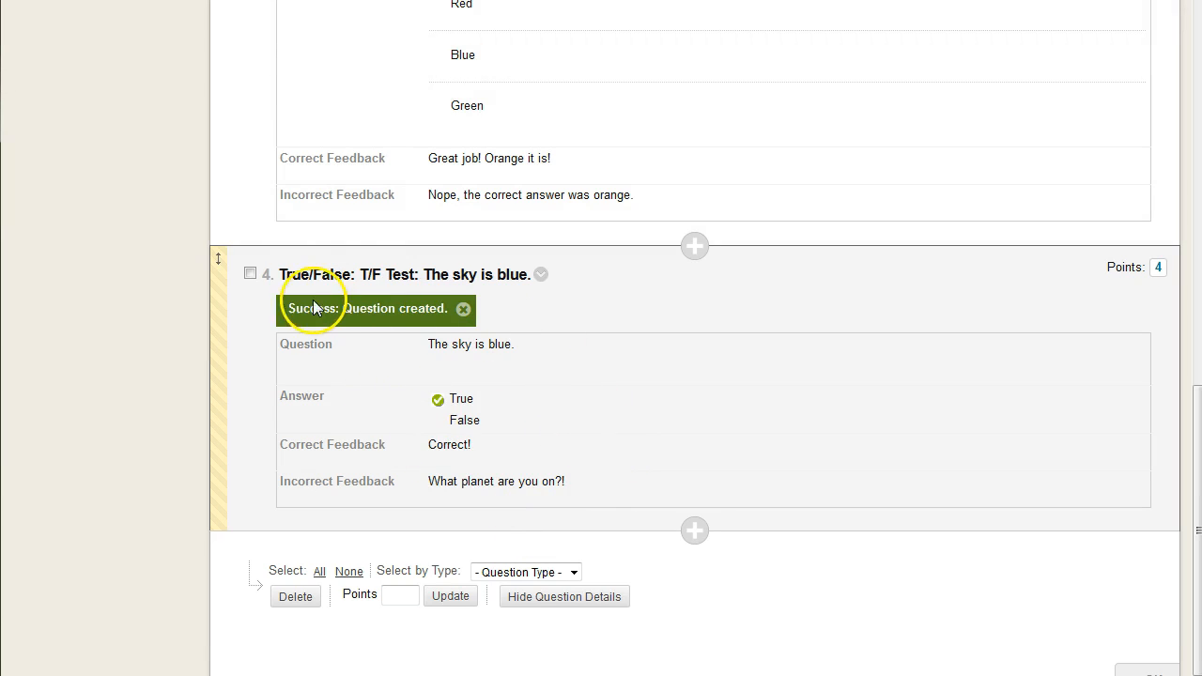
left_click(462, 309)
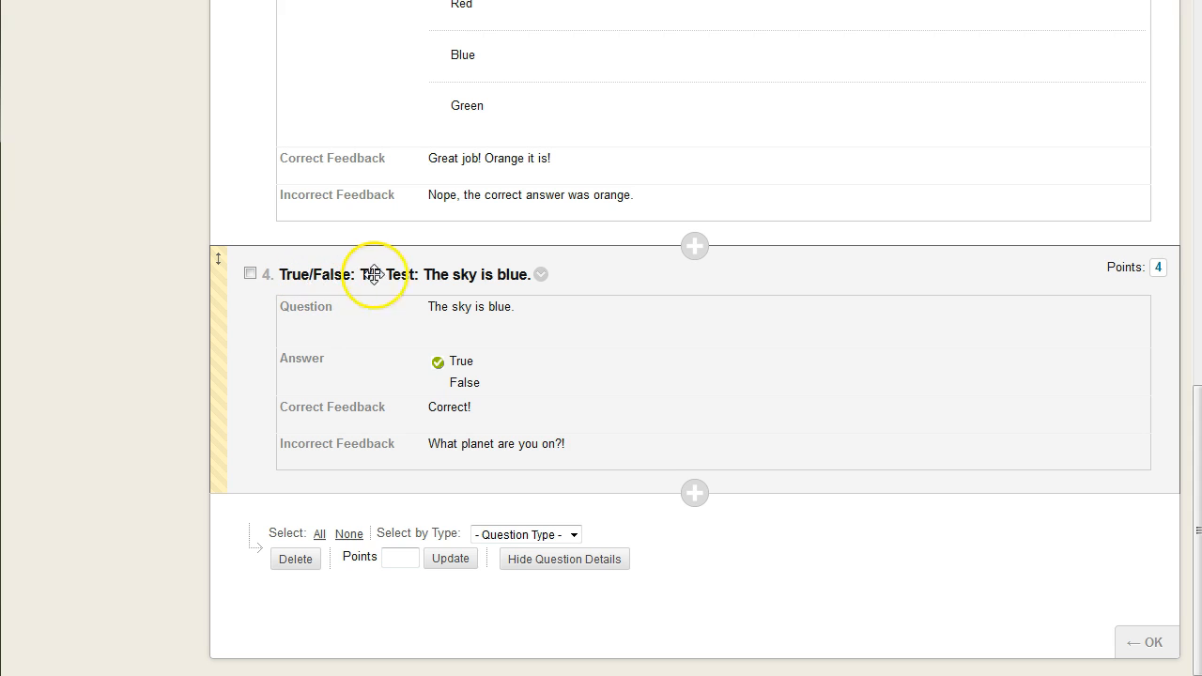
left_click(541, 274)
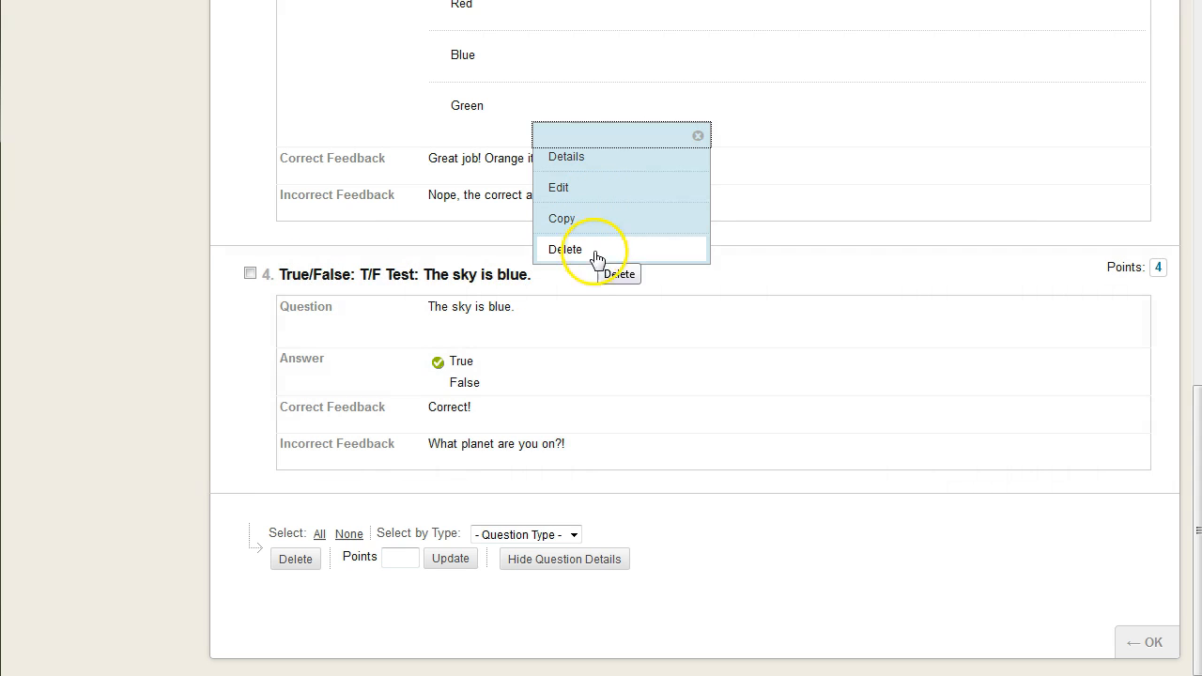
left_click(184, 442)
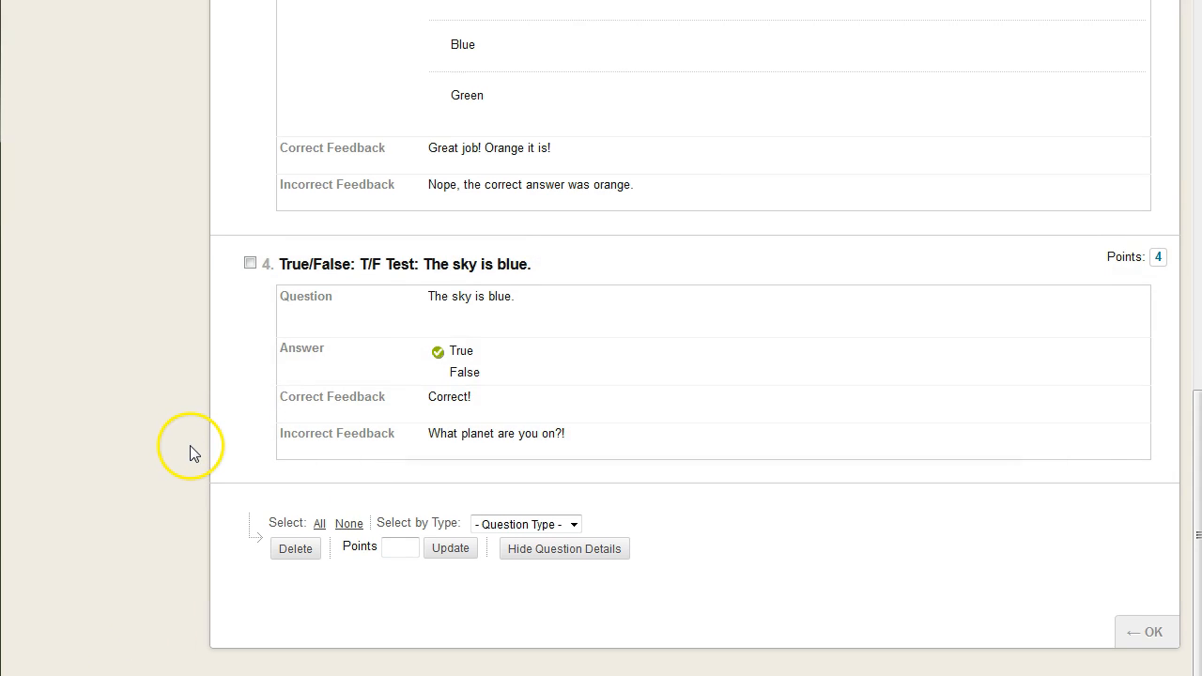
Start creating a new Jumbled Sentence question for the test
scroll(197, 460, "up", 10)
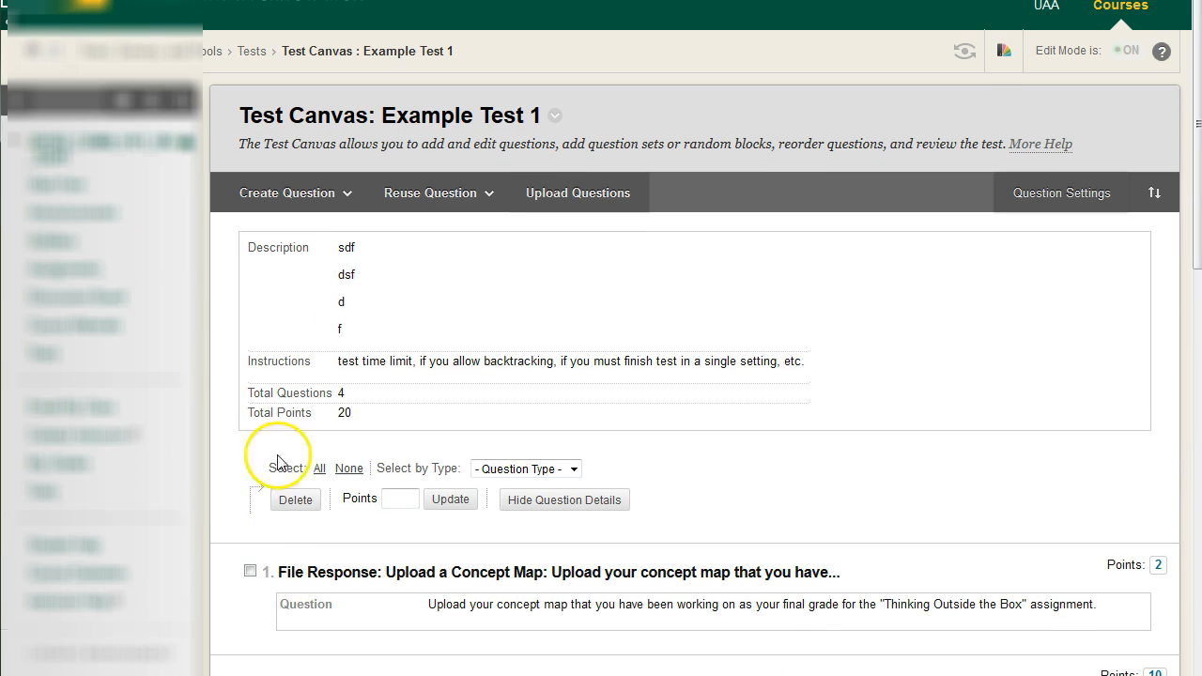
left_click(344, 197)
left_click(312, 432)
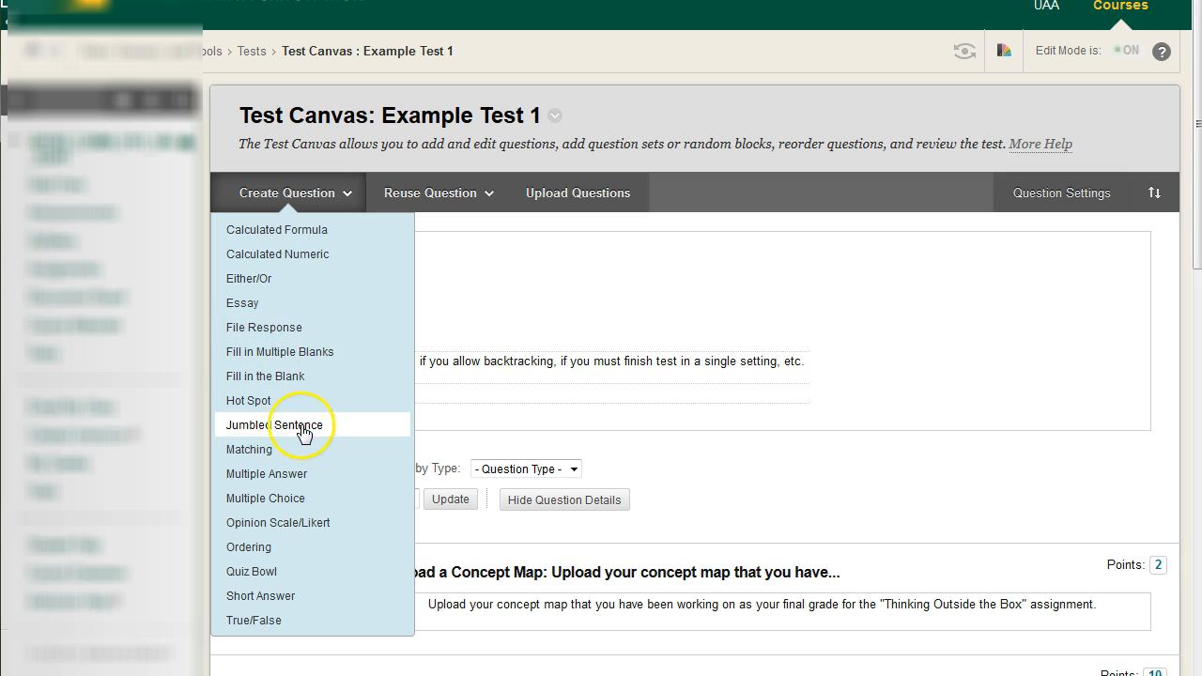
left_click(298, 428)
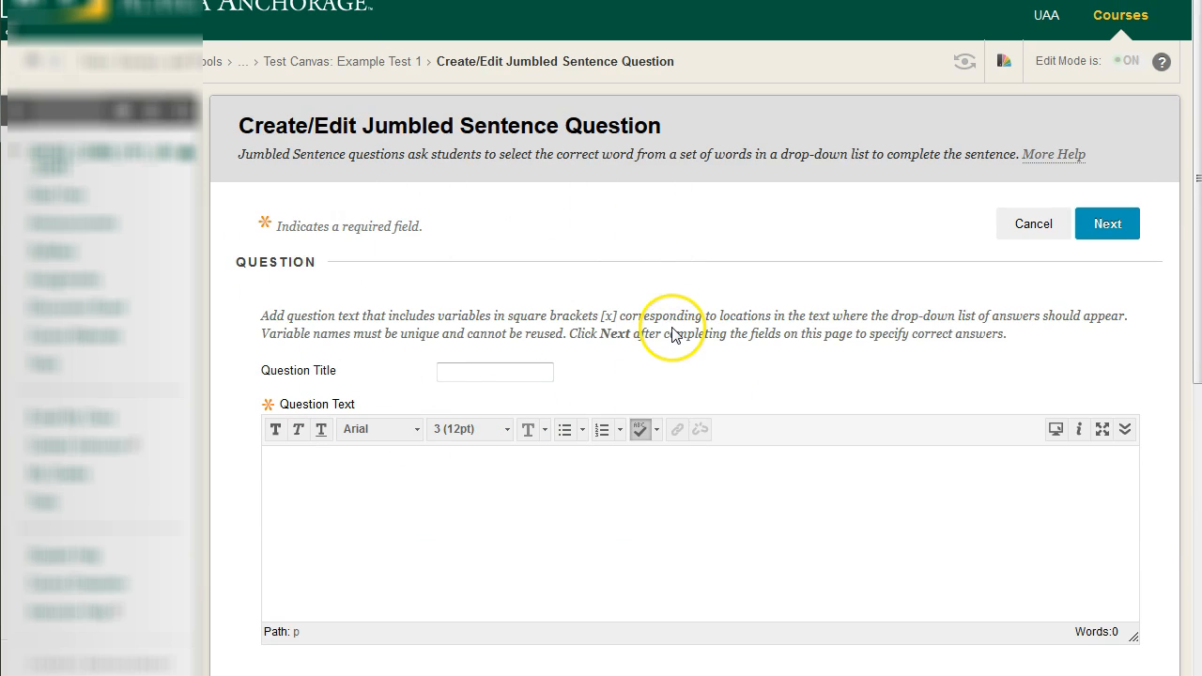
Read the Jumbled Sentence description and enter a question title beginning with "Jumbled Sentence Ex"
left_click_drag(303, 127, 719, 123)
left_click_drag(243, 154, 1070, 164)
left_click(703, 280)
scroll(703, 281, "down", 2)
left_click(507, 265)
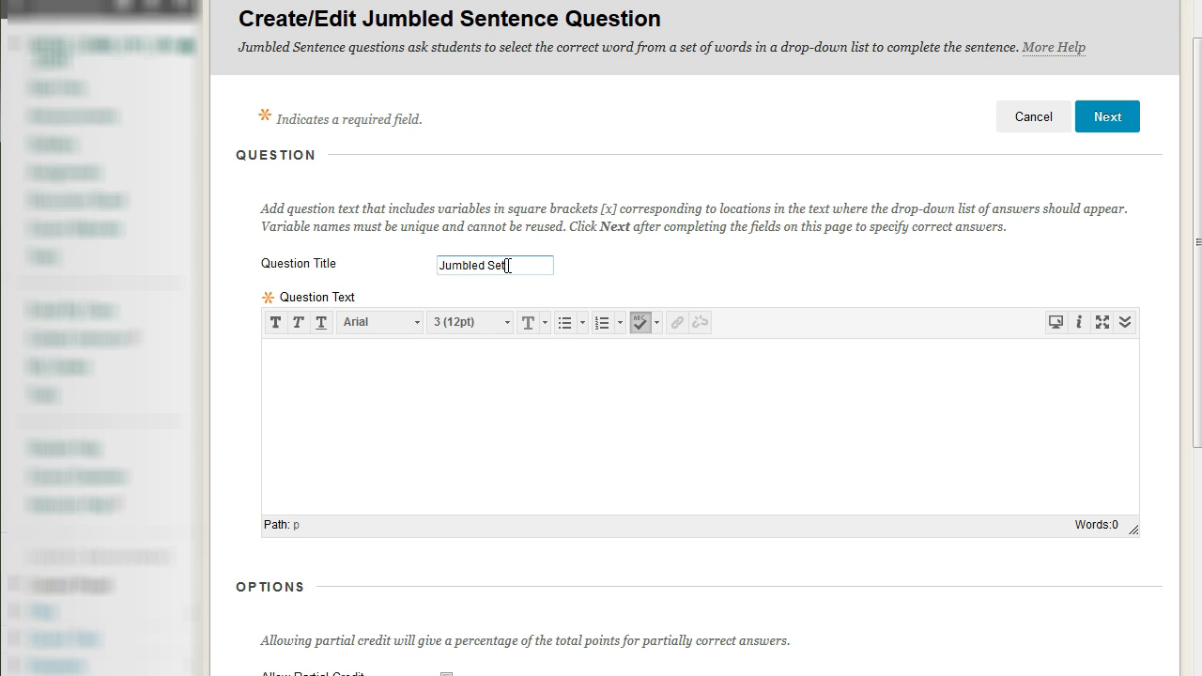
Read the instructions on bracketed variables and set the question's number of answers to 6
left_click(483, 416)
scroll(488, 410, "down", 2)
scroll(491, 408, "up", 2)
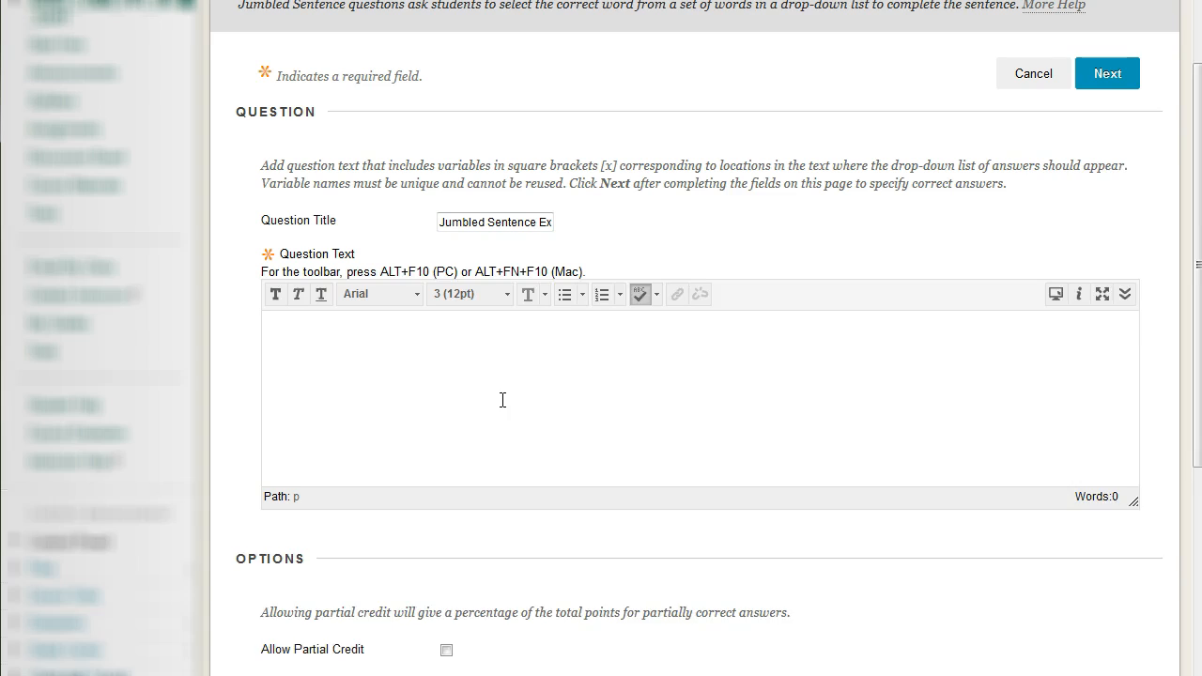
left_click_drag(269, 206, 1001, 231)
left_click(505, 408)
scroll(501, 400, "down", 2)
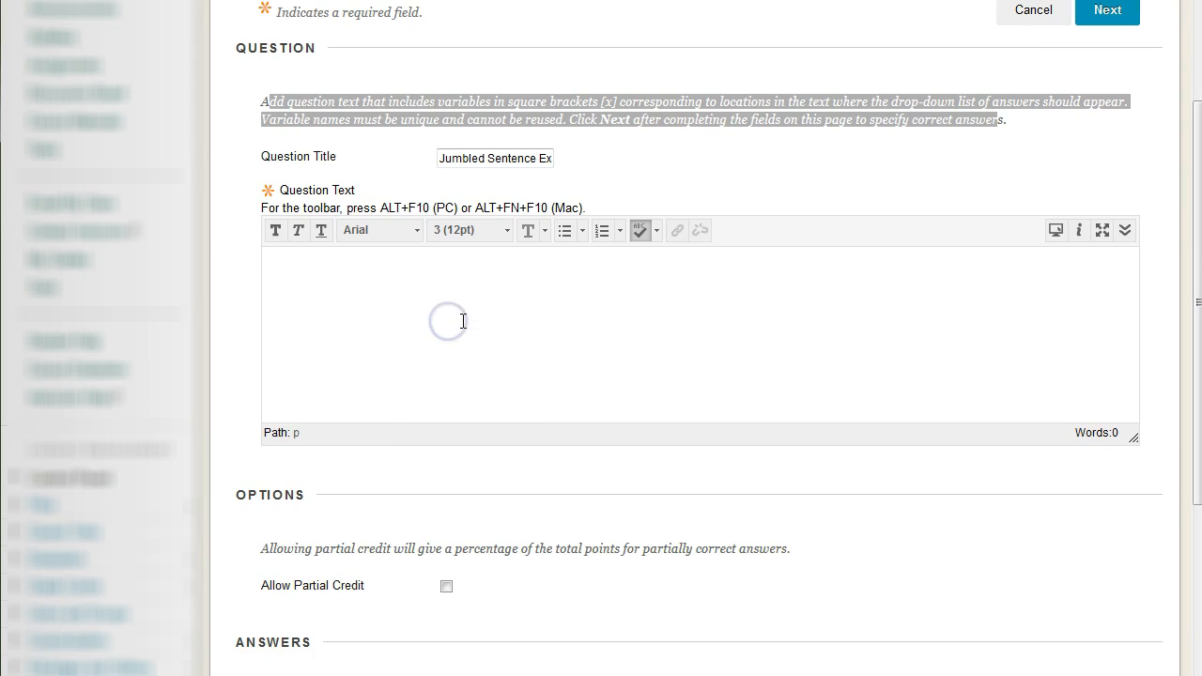
scroll(463, 321, "down", 5)
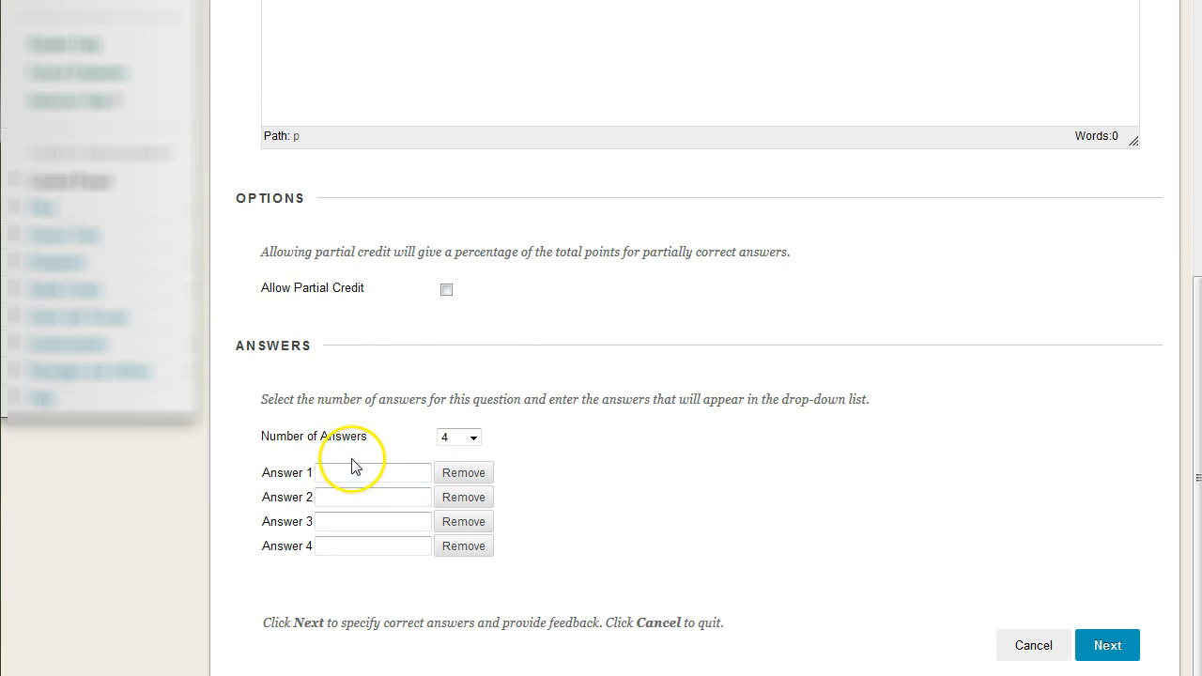
left_click(474, 439)
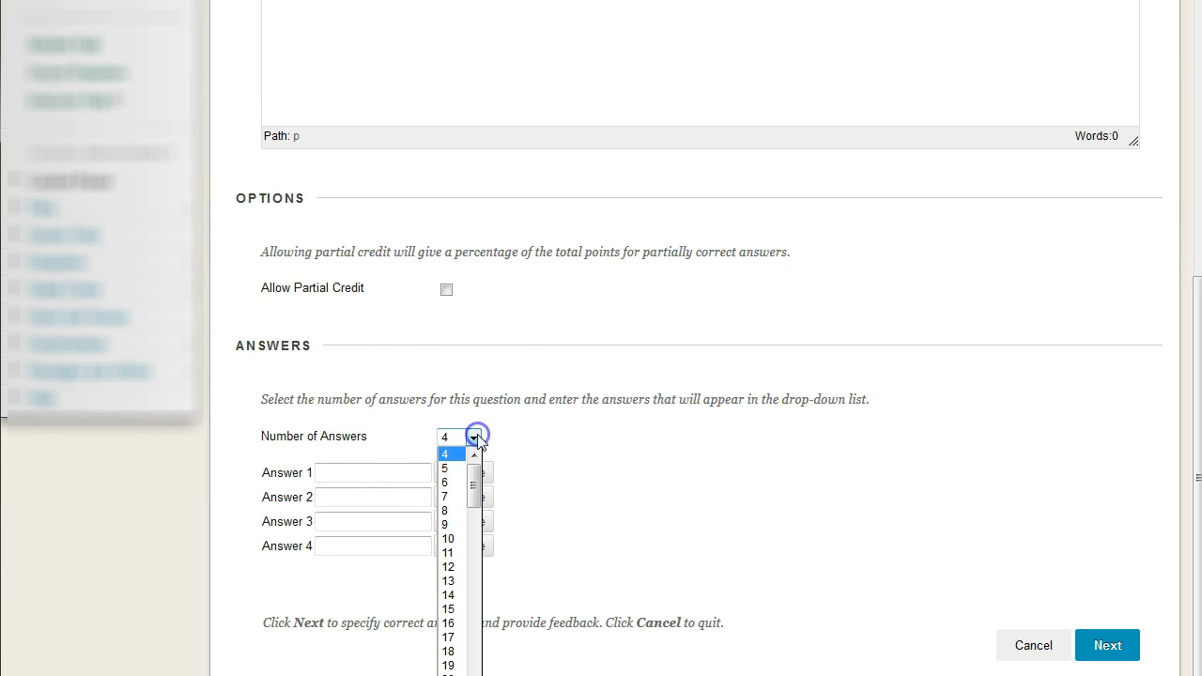
left_click(456, 481)
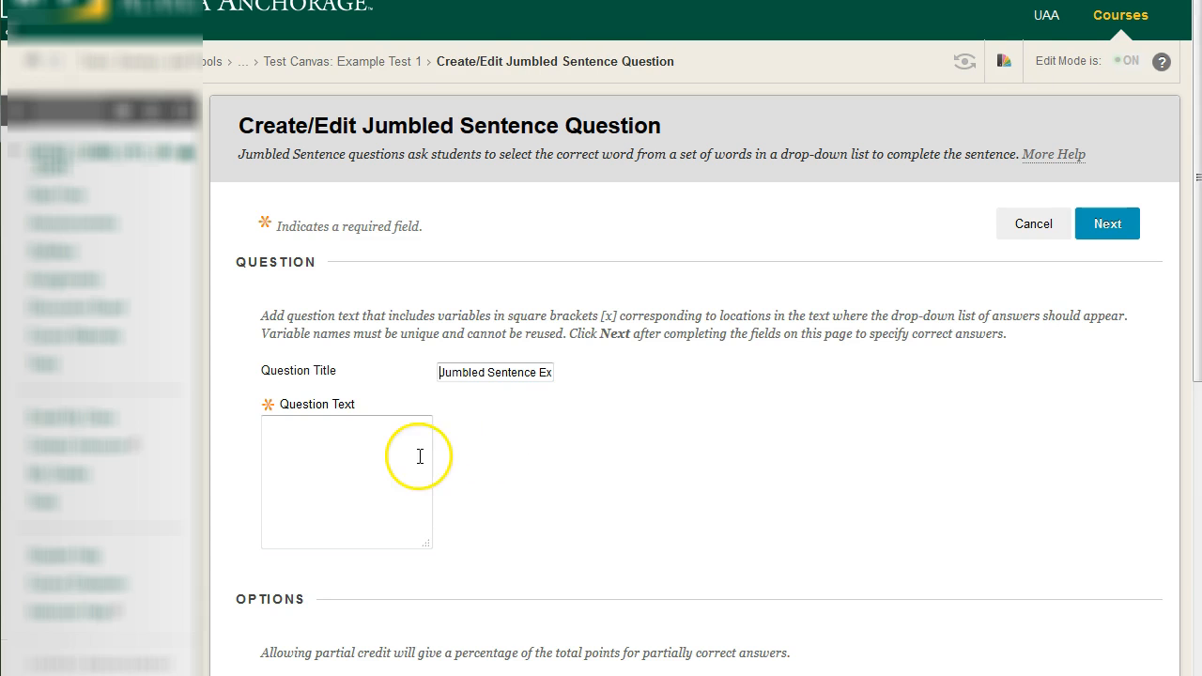
Enter "Arrange the words so that they make a complete sentence:" as the first line of the question text
scroll(557, 465, "down", 1)
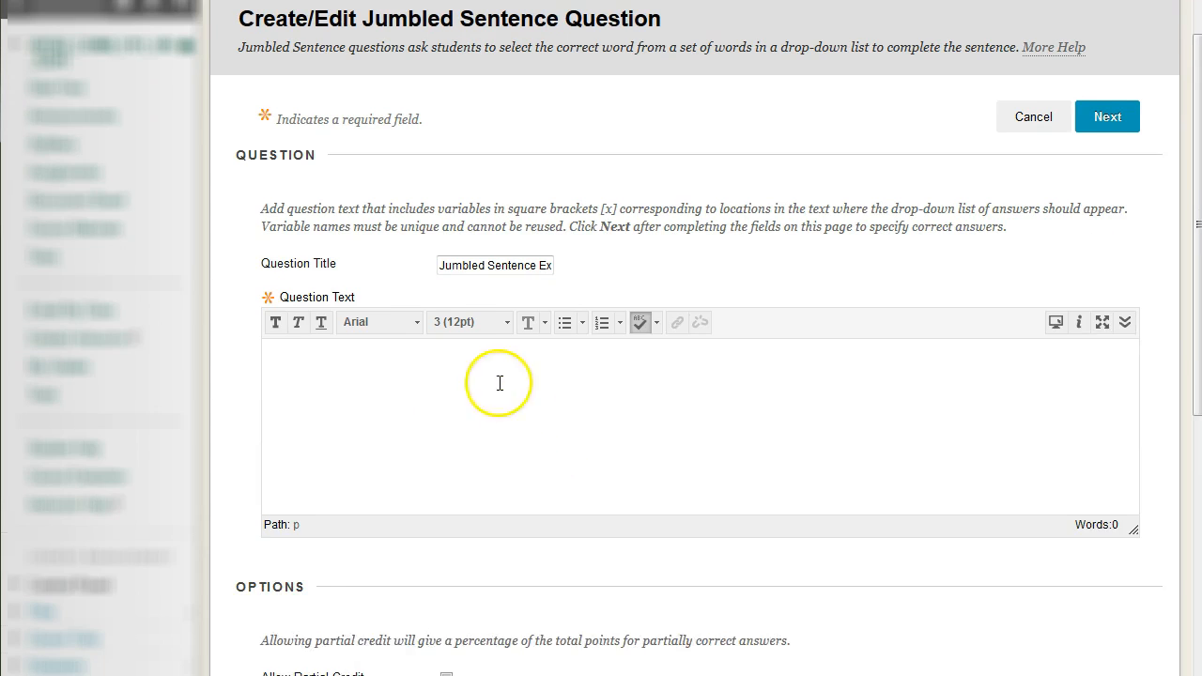
left_click(500, 383)
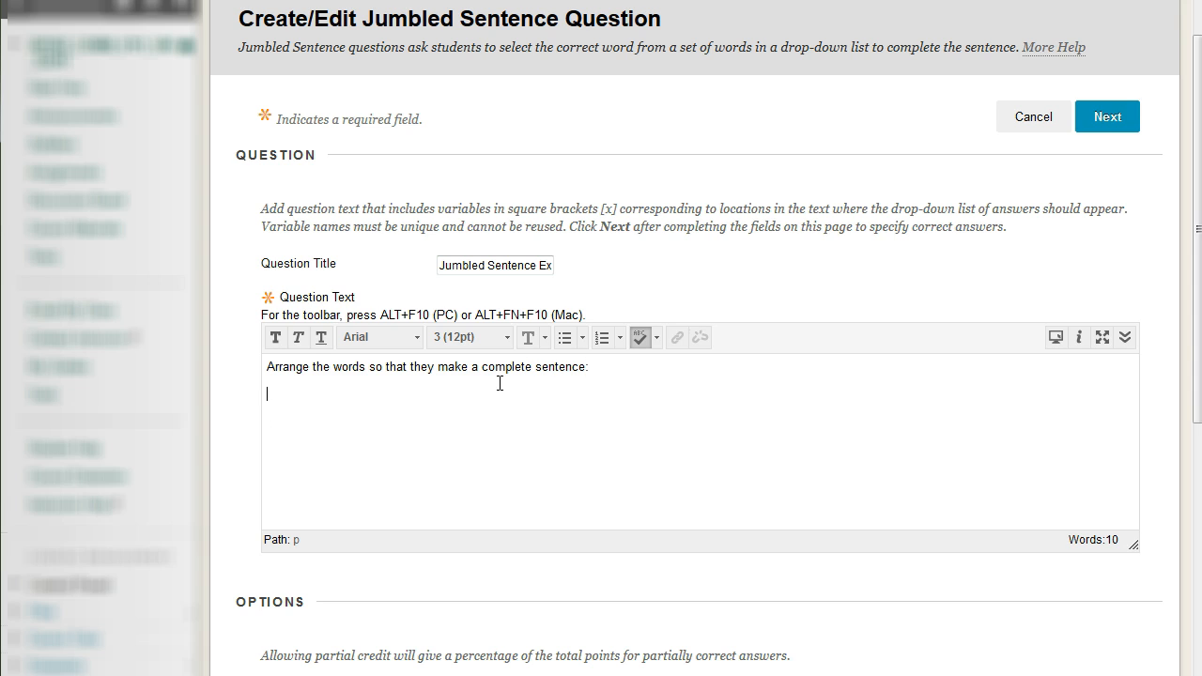
scroll(247, 380, "down", 5)
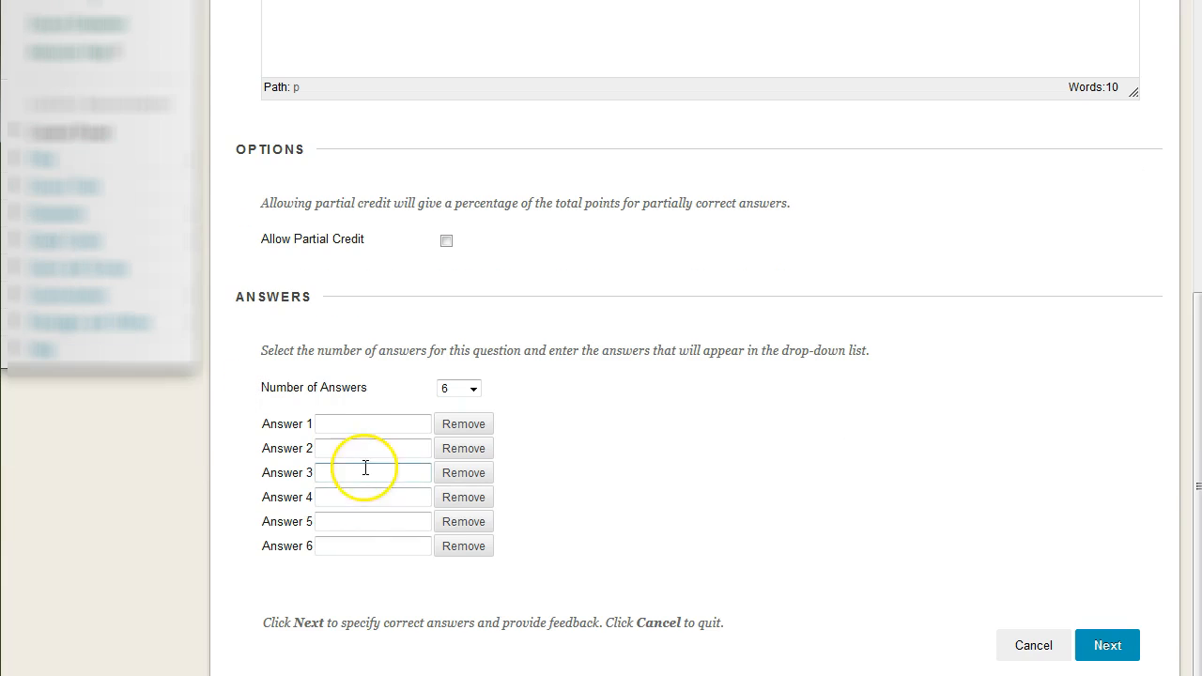
scroll(730, 483, "up", 4)
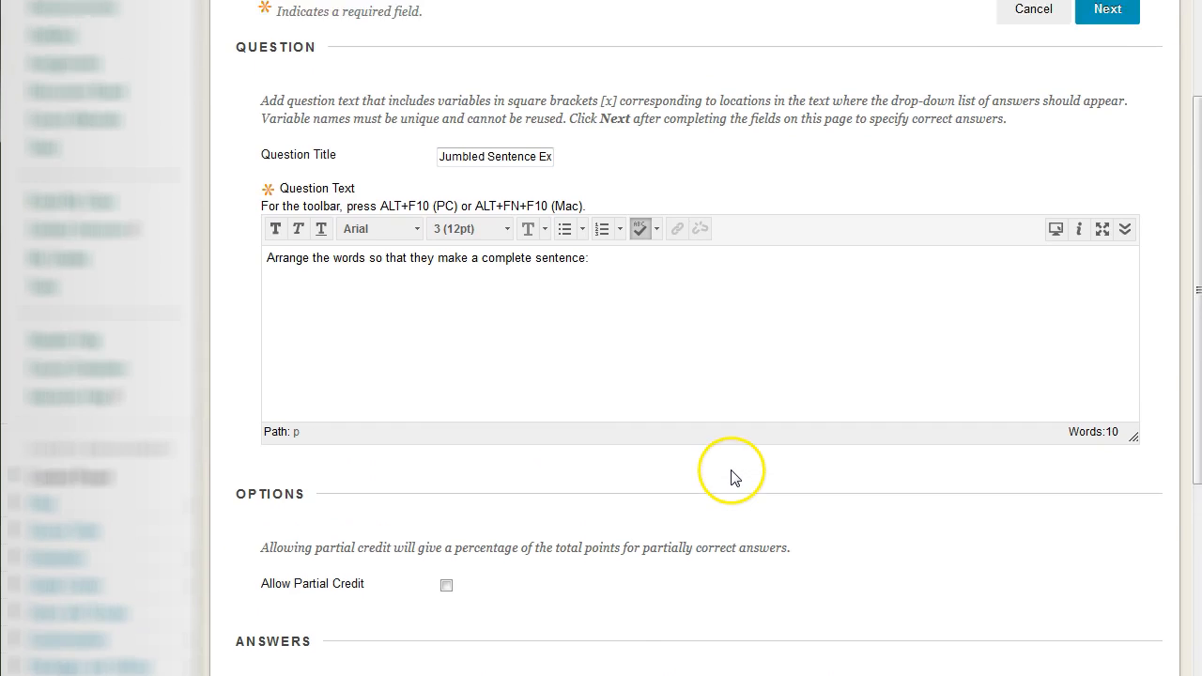
Add the variables [a] [b] [c] [d] [e] [f] on a new line below the instruction in the question text
scroll(733, 477, "up", 2)
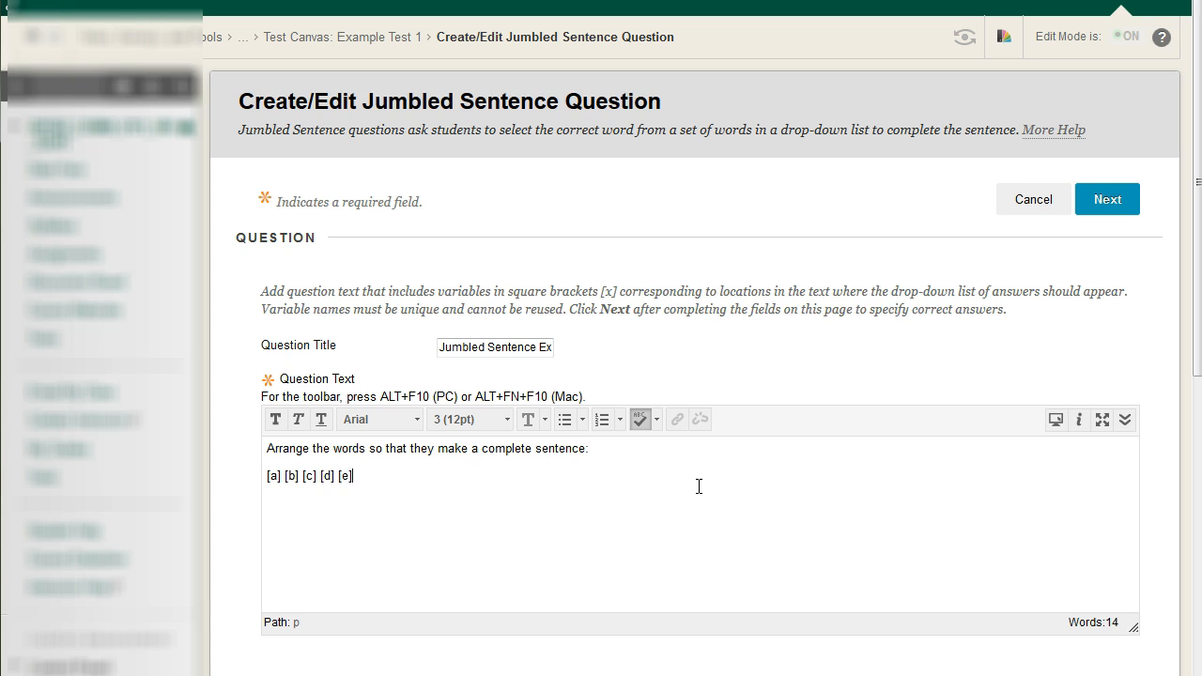
left_click_drag(560, 481, 260, 483)
left_click(444, 489)
scroll(566, 558, "down", 6)
scroll(585, 534, "up", 5)
left_click(437, 376)
left_click(517, 375)
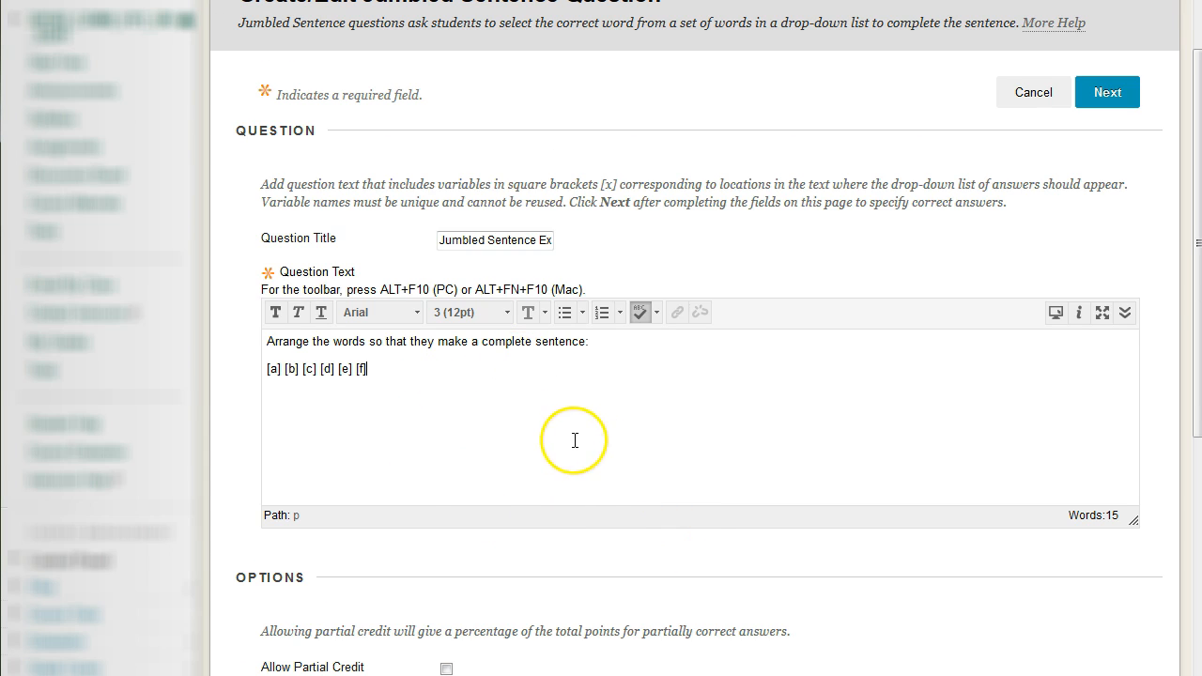
Compare the bracketed variables with the answer fields and fill answers 1 to 3 with "The", "brown" and "fox"
left_click(271, 369)
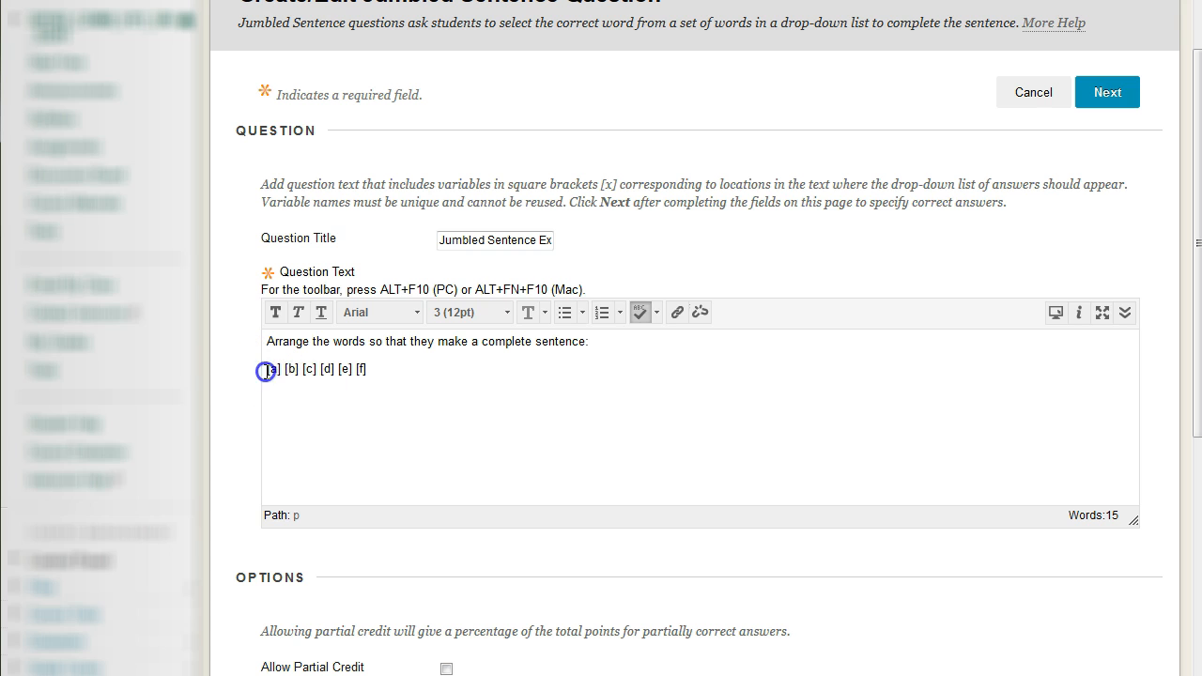
scroll(470, 438, "down", 5)
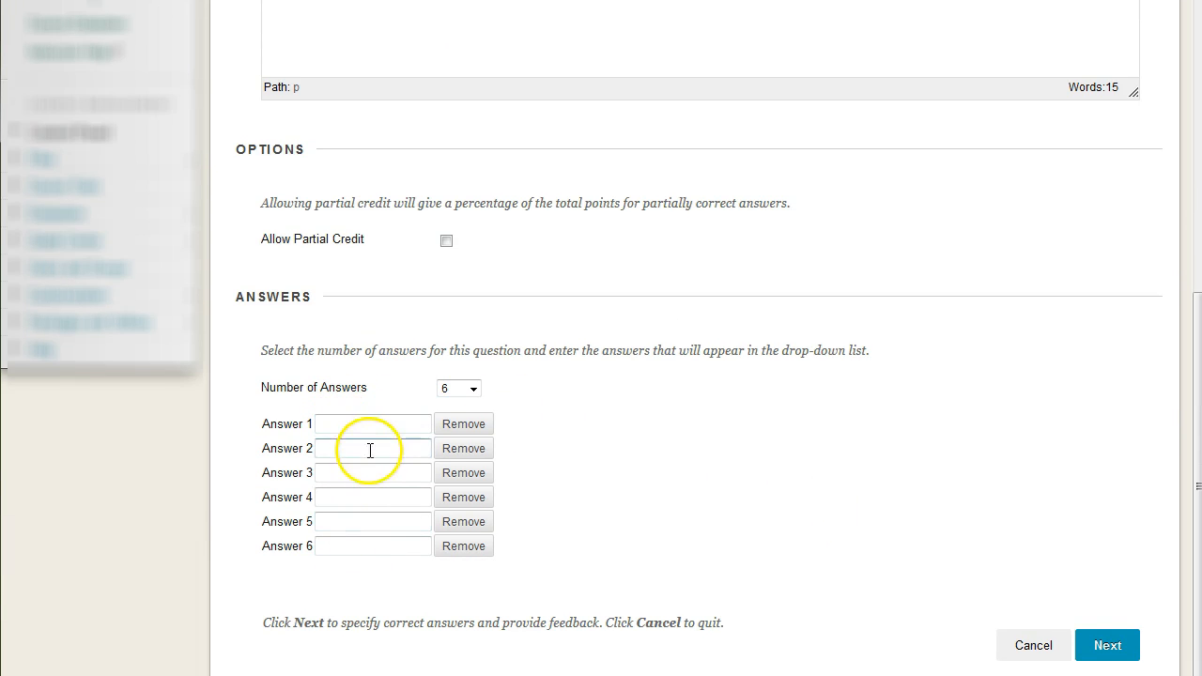
scroll(381, 460, "up", 5)
scroll(705, 461, "down", 5)
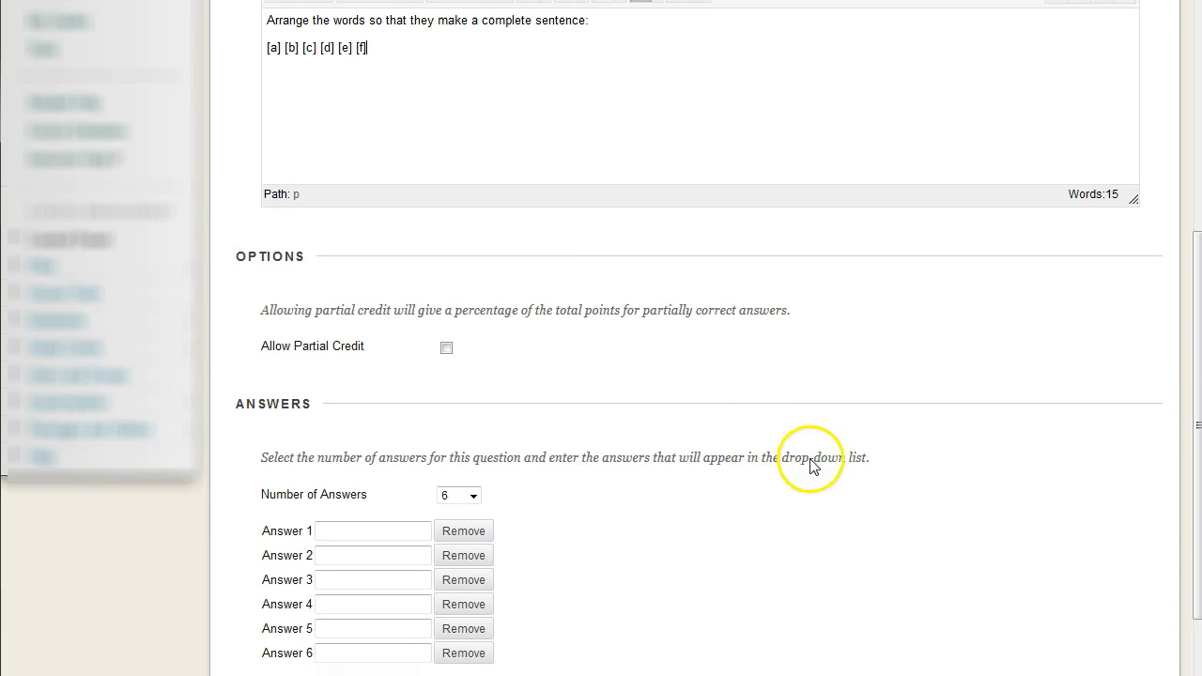
scroll(736, 514, "up", 5)
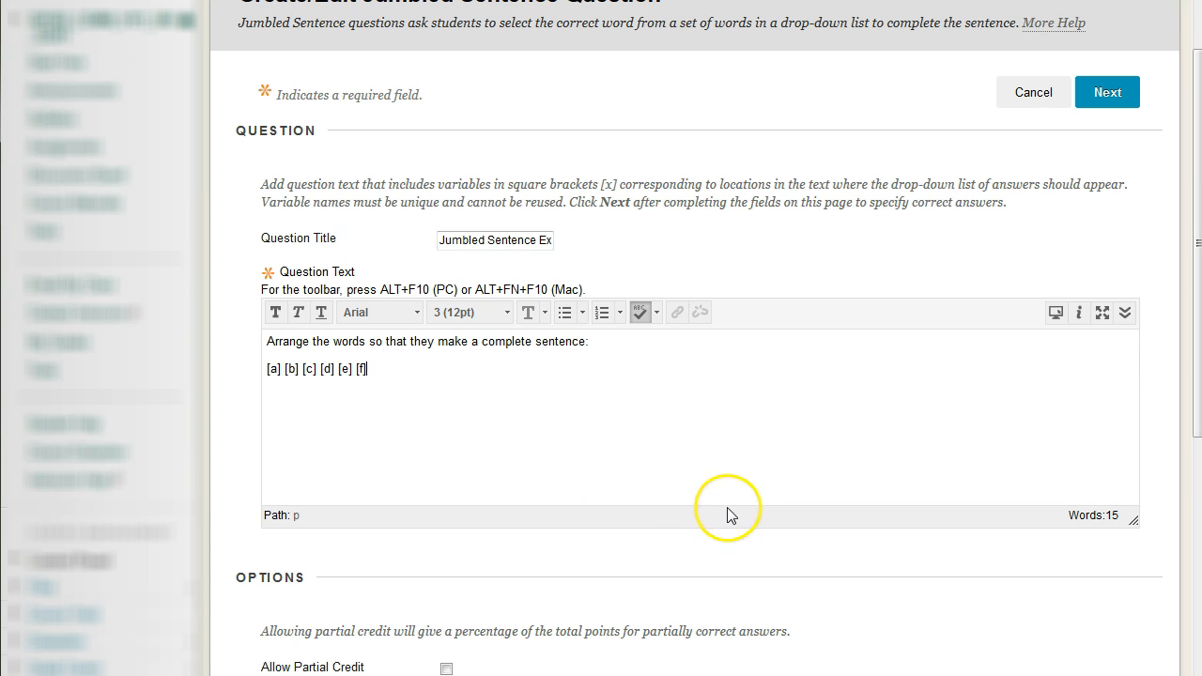
scroll(666, 496, "down", 5)
left_click(364, 423)
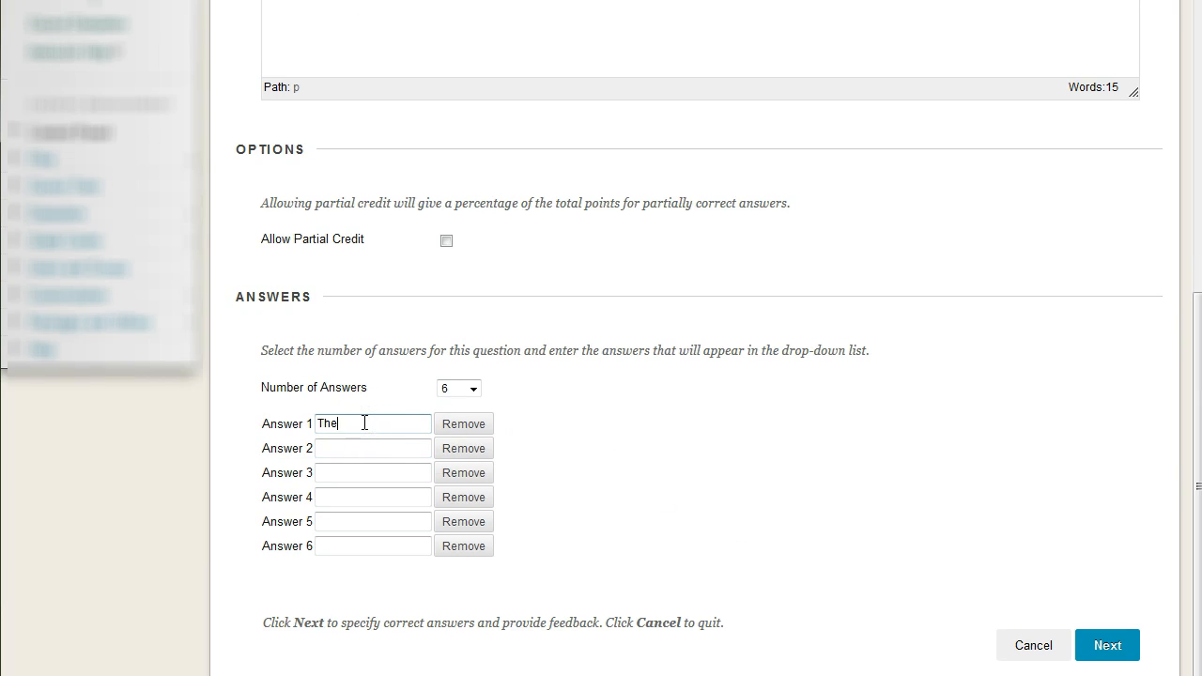
key("Tab")
type("brown")
key("Tab")
Fill answers 4 to 6 with "is", "quite" and "awesome"
key("Tab")
type("fo")
key("Tab")
key("Tab")
type("is")
key("Tab")
key("Tab")
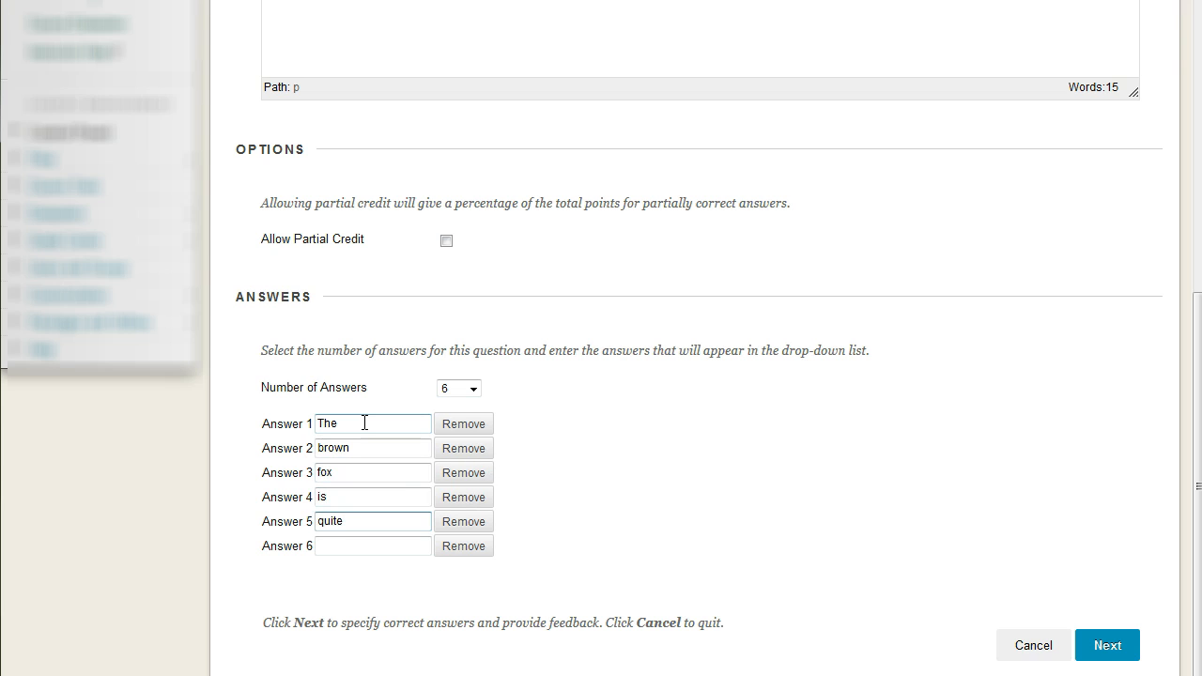
key("Tab")
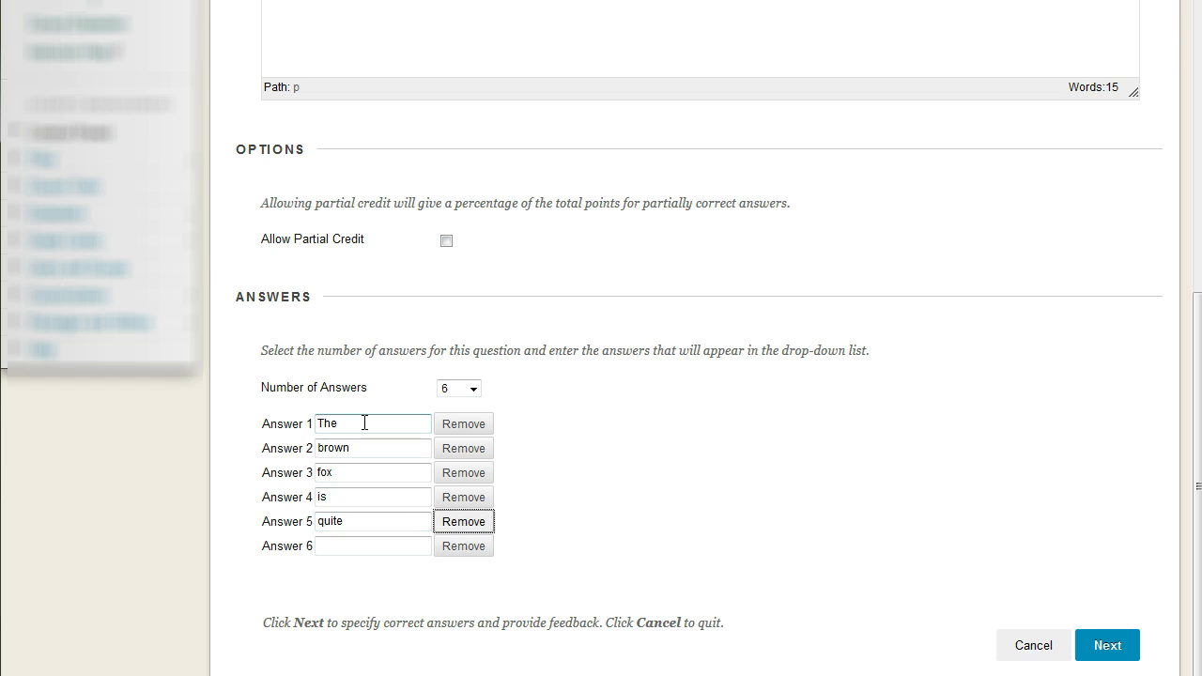
key("Tab")
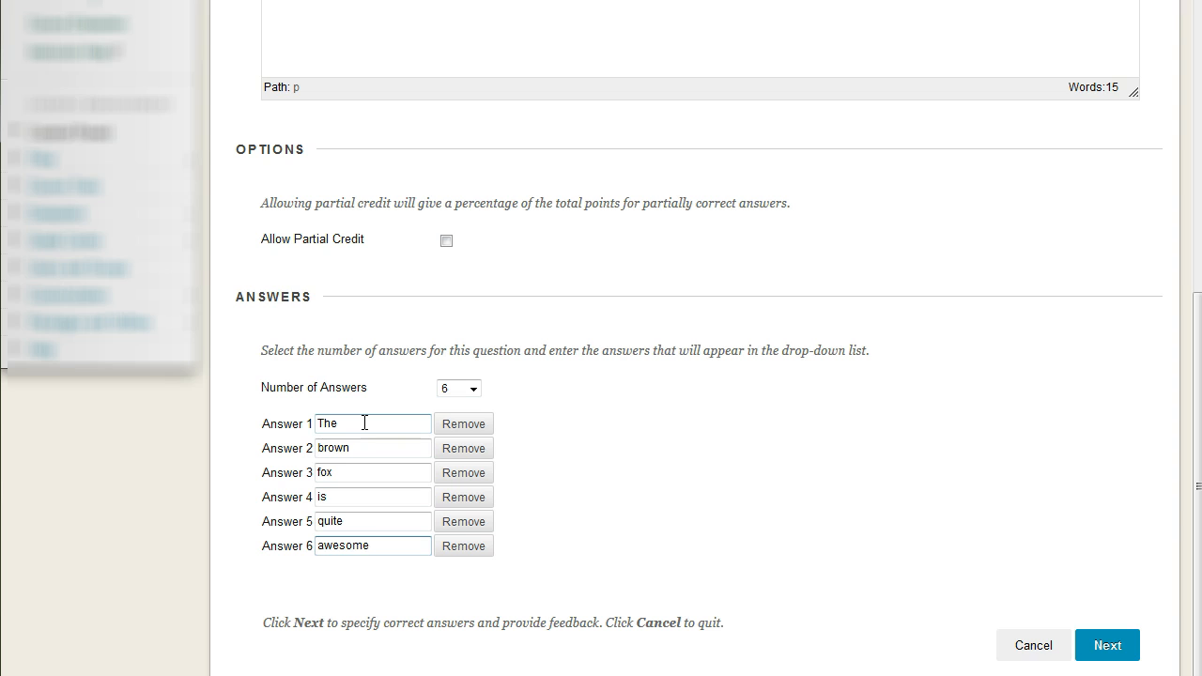
Review the six answer words against the bracketed variables in the question text
left_click(287, 426)
left_click(274, 445)
left_click(283, 467)
left_click(285, 497)
left_click(371, 522)
left_click(348, 544)
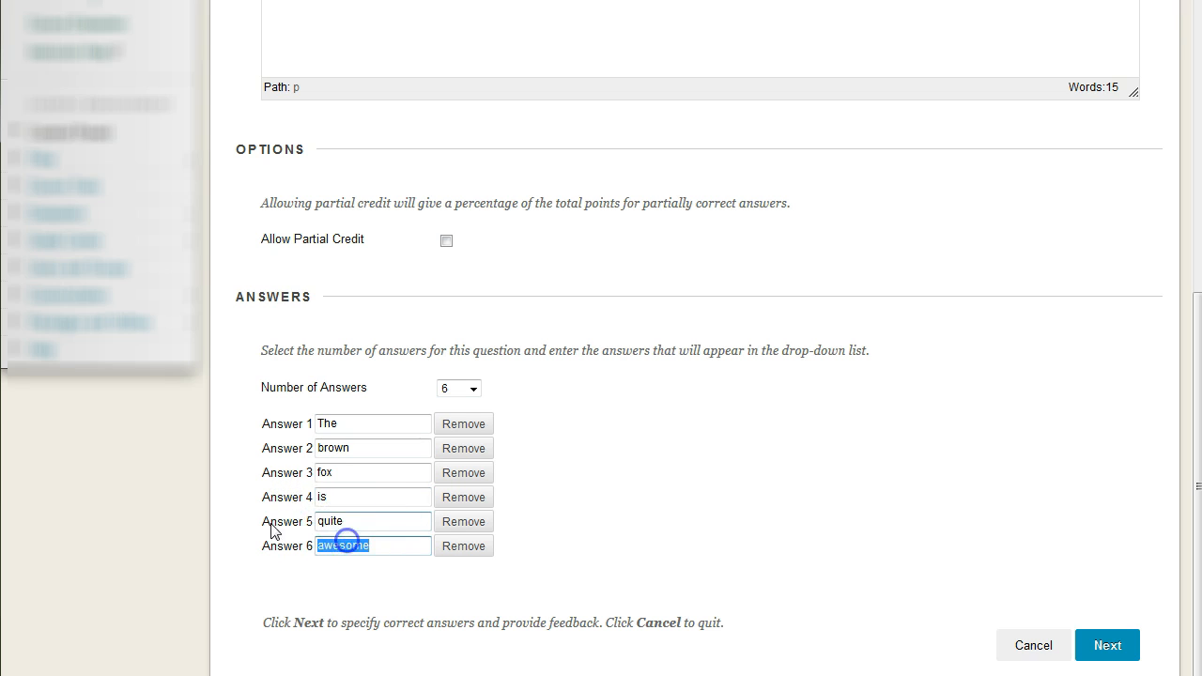
left_click(368, 474)
scroll(591, 443, "up", 1)
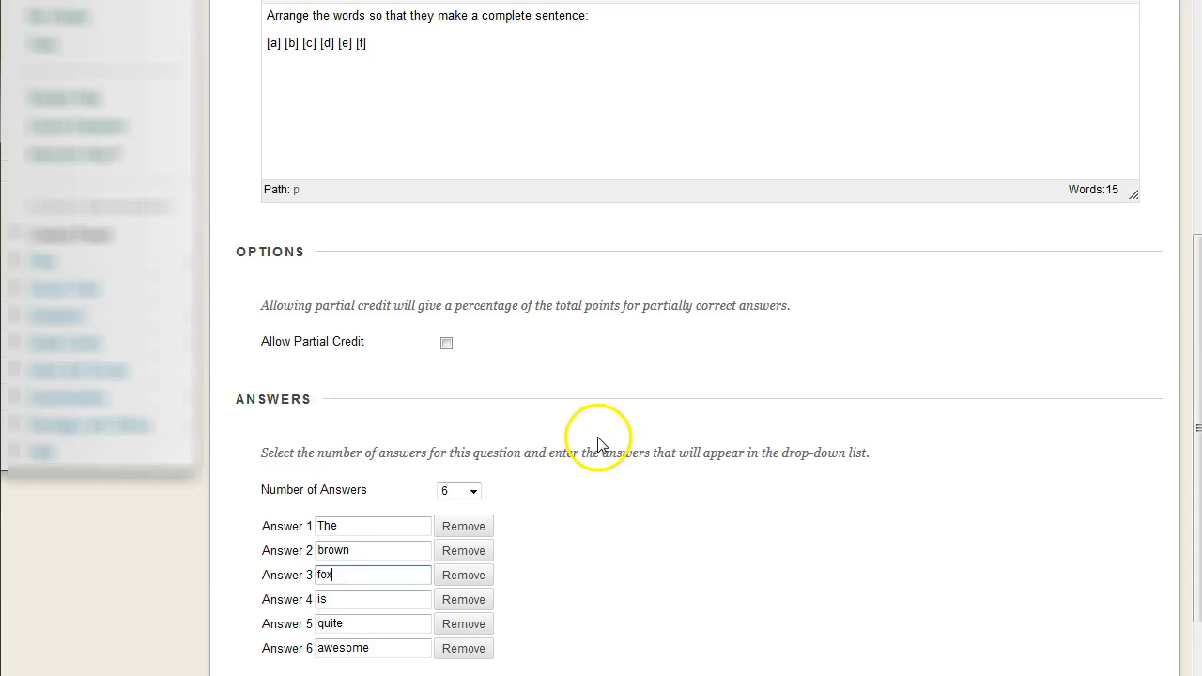
scroll(595, 448, "up", 3)
left_click(268, 263)
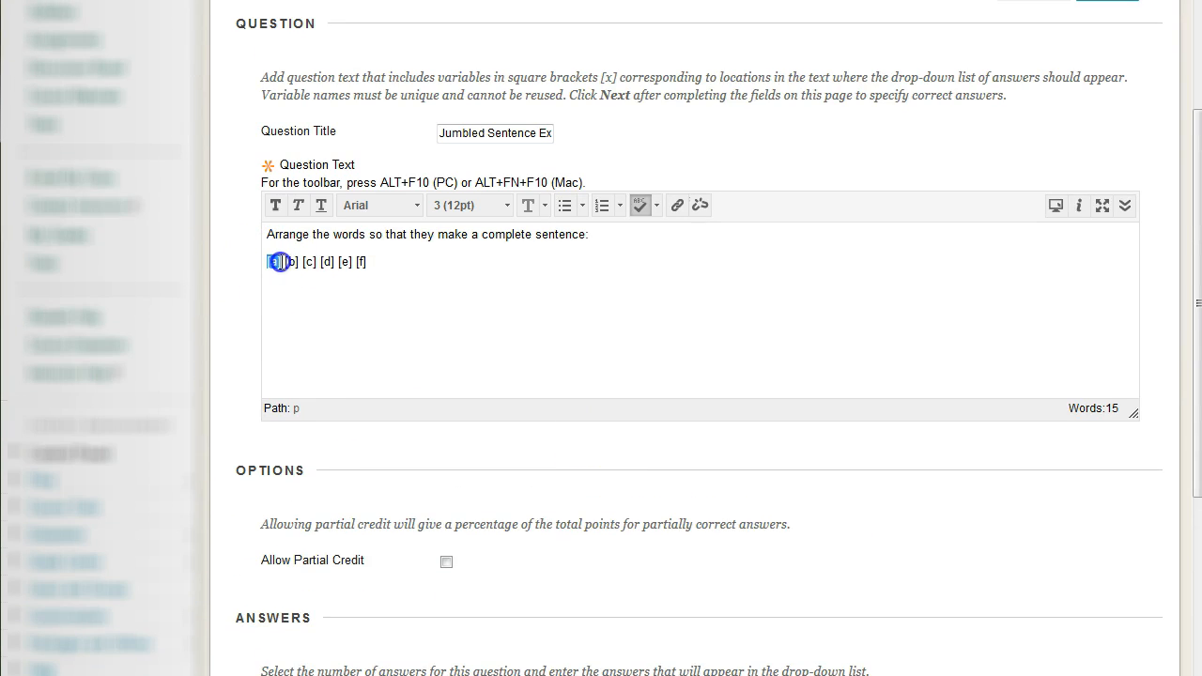
left_click(386, 265)
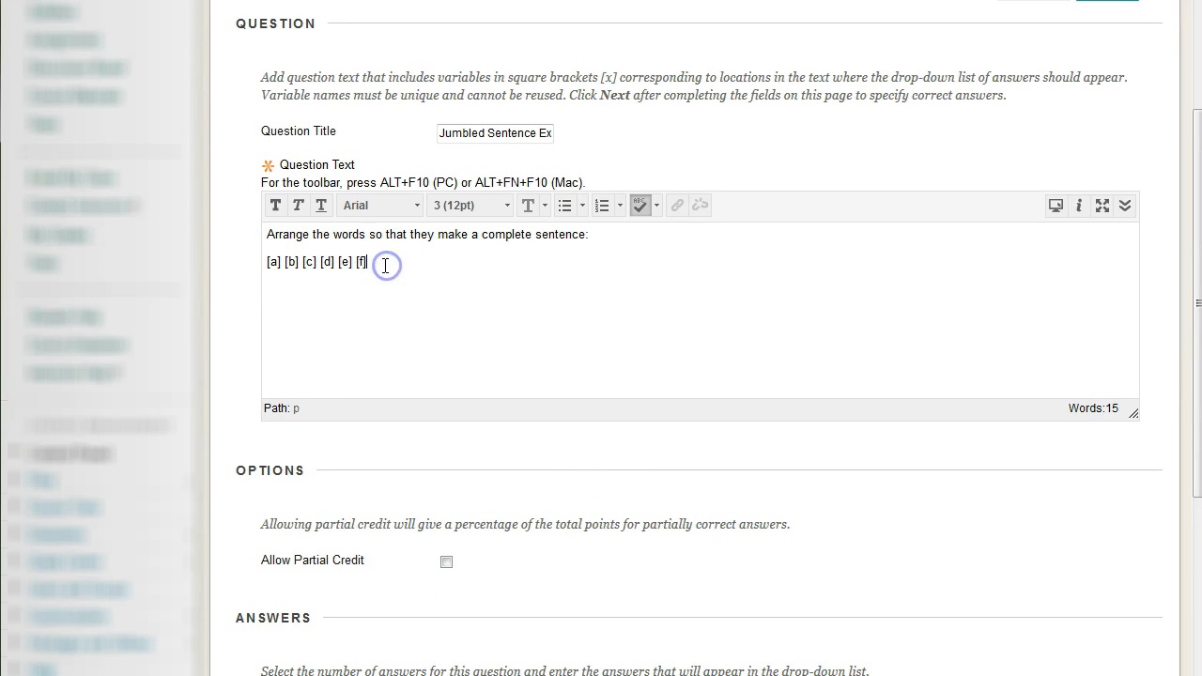
left_click(289, 261)
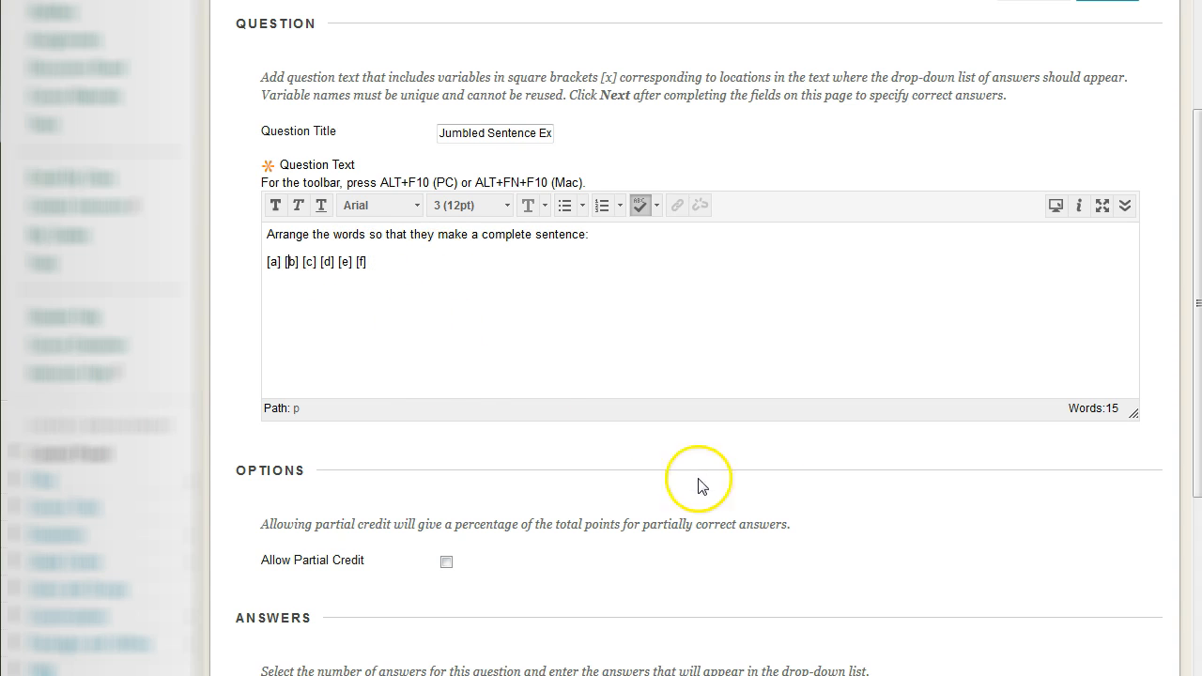
Allow partial credit for the question and continue to the page for specifying the correct answers
left_click(446, 561)
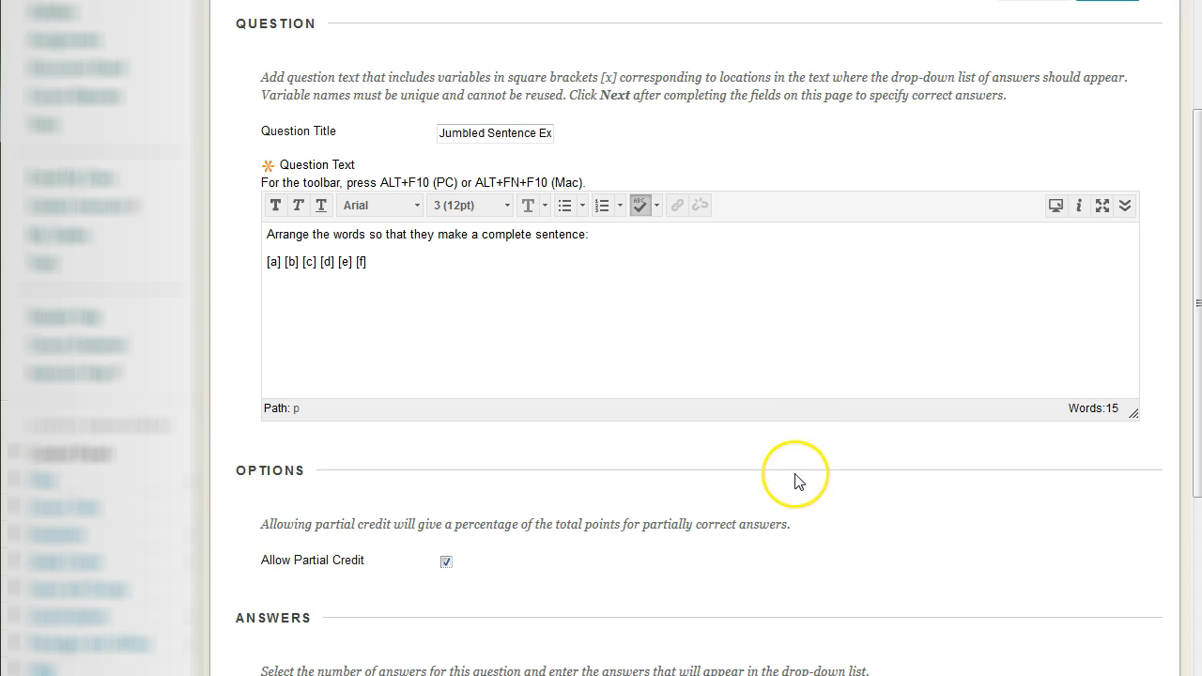
scroll(797, 477, "down", 4)
scroll(817, 375, "up", 4)
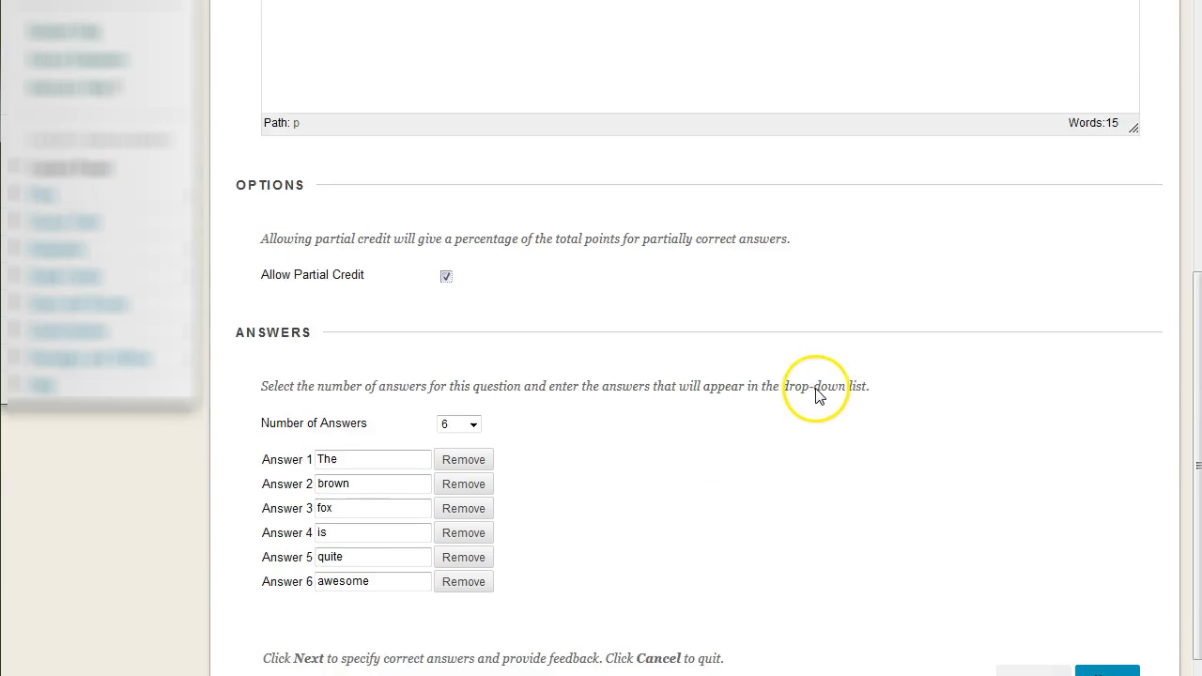
scroll(948, 507, "down", 4)
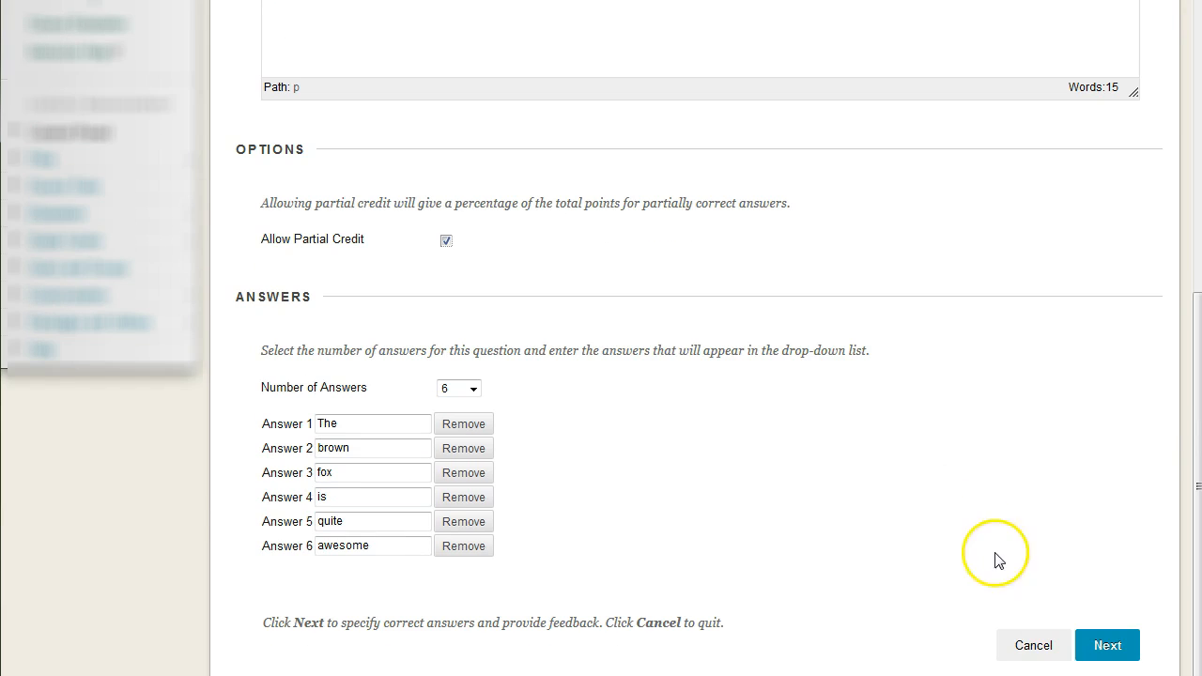
left_click(1097, 645)
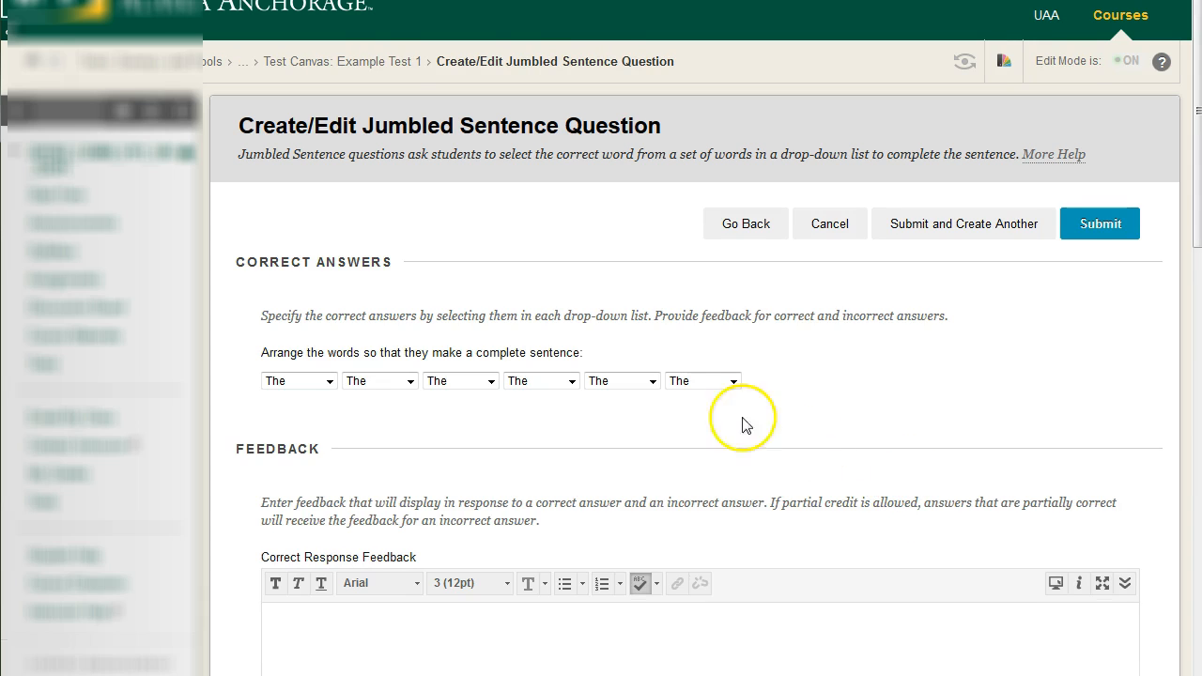
Read the correct-answer instructions and set the sentence's first three words to "The", "brown" and "fox"
left_click_drag(233, 261, 939, 319)
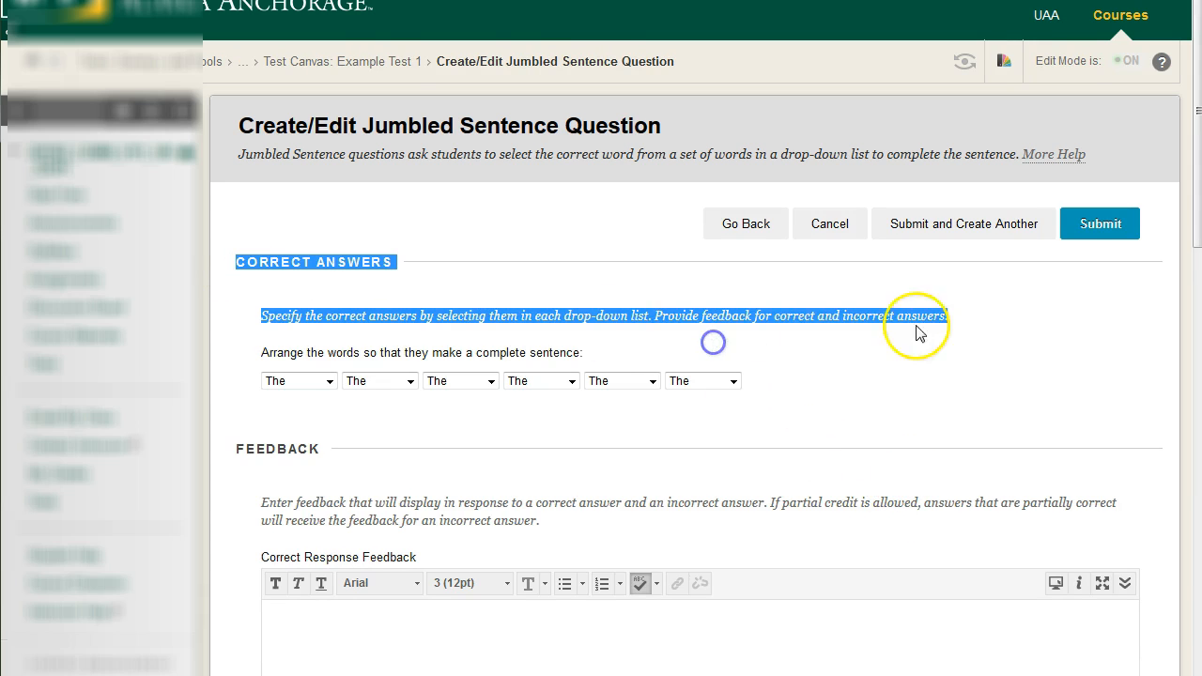
left_click(936, 325)
left_click(330, 381)
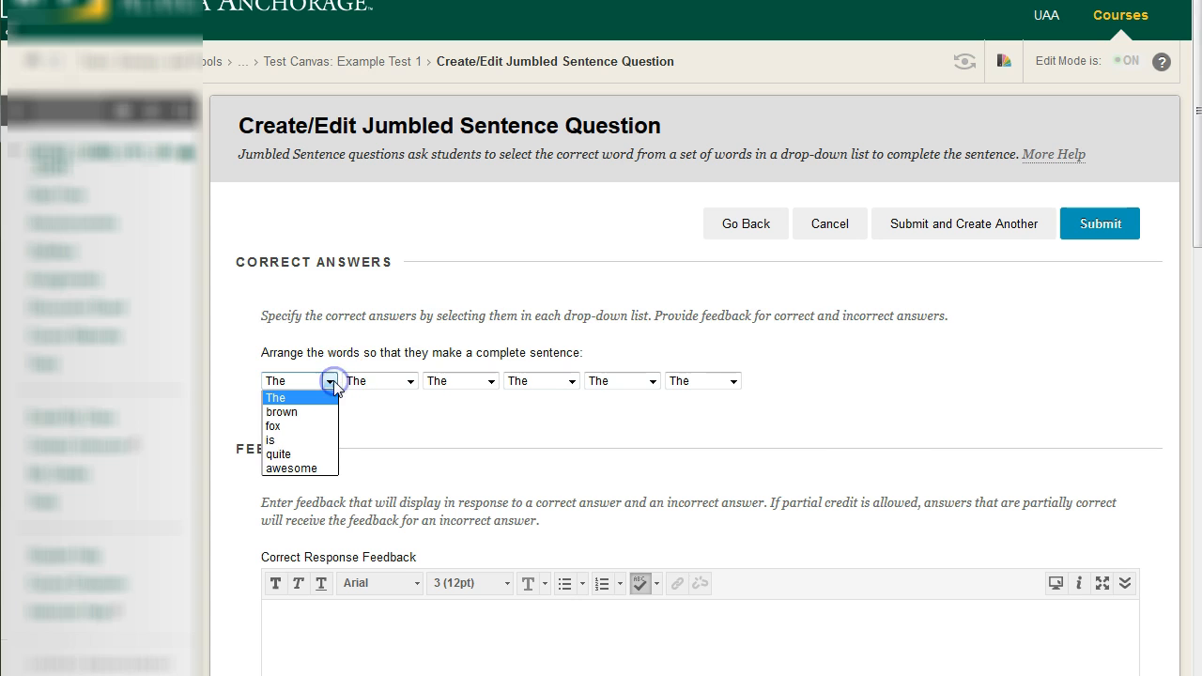
left_click(390, 397)
left_click(390, 385)
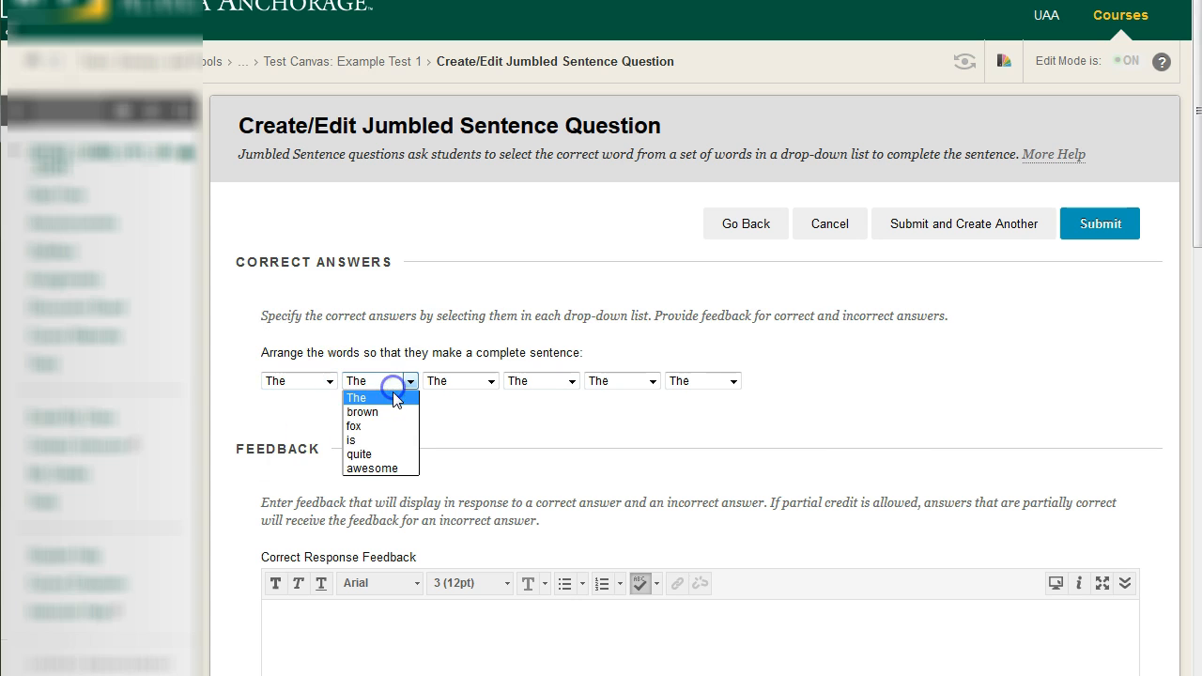
left_click(394, 411)
left_click(467, 381)
left_click(467, 426)
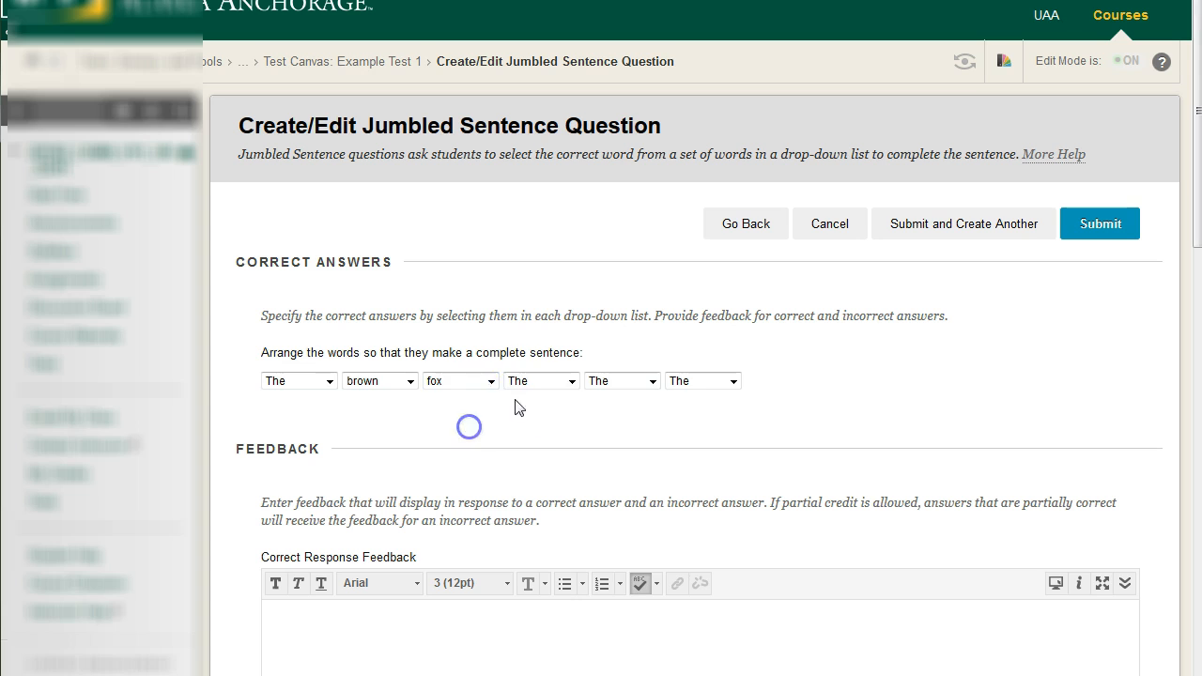
Set the sentence's last three correct words to "is", "quite" and "awesome"
left_click(543, 383)
left_click(549, 438)
left_click(625, 385)
left_click(622, 453)
left_click(697, 381)
left_click(693, 468)
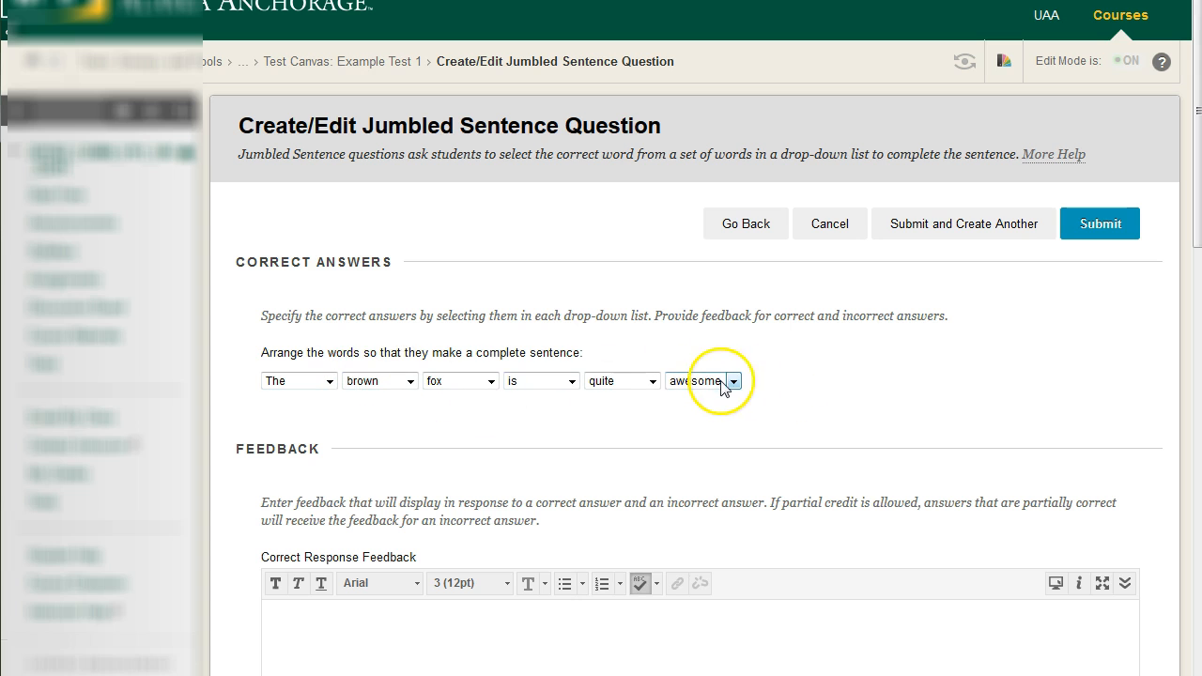
Enter "Correct!" as the correct response feedback and "Nope" as the incorrect response feedback
left_click(601, 633)
scroll(664, 493, "down", 2)
scroll(664, 492, "down", 1)
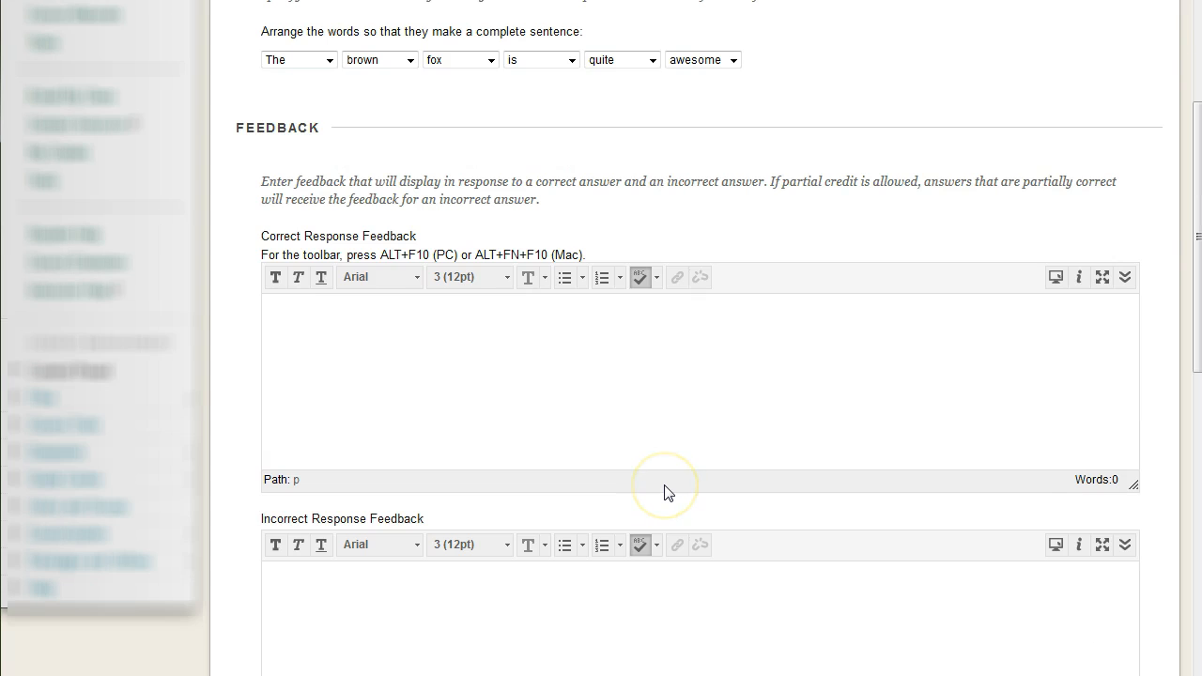
left_click(614, 582)
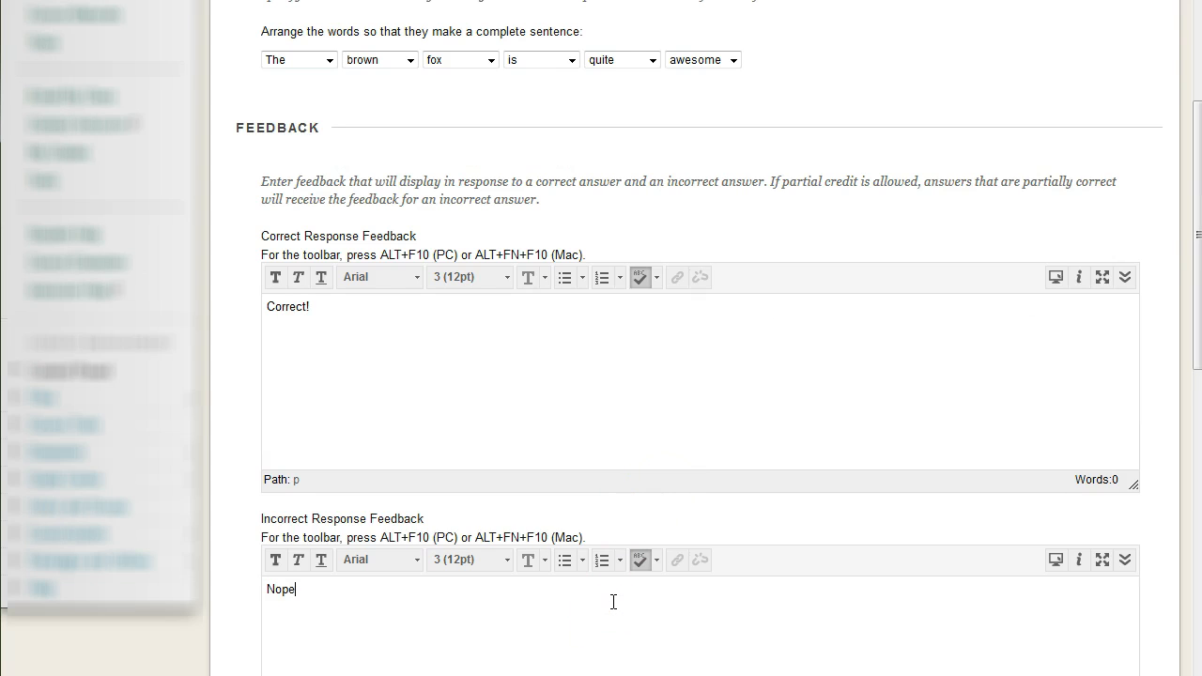
Submit the jumbled sentence question to the test and dismiss the creation message
scroll(613, 601, "down", 6)
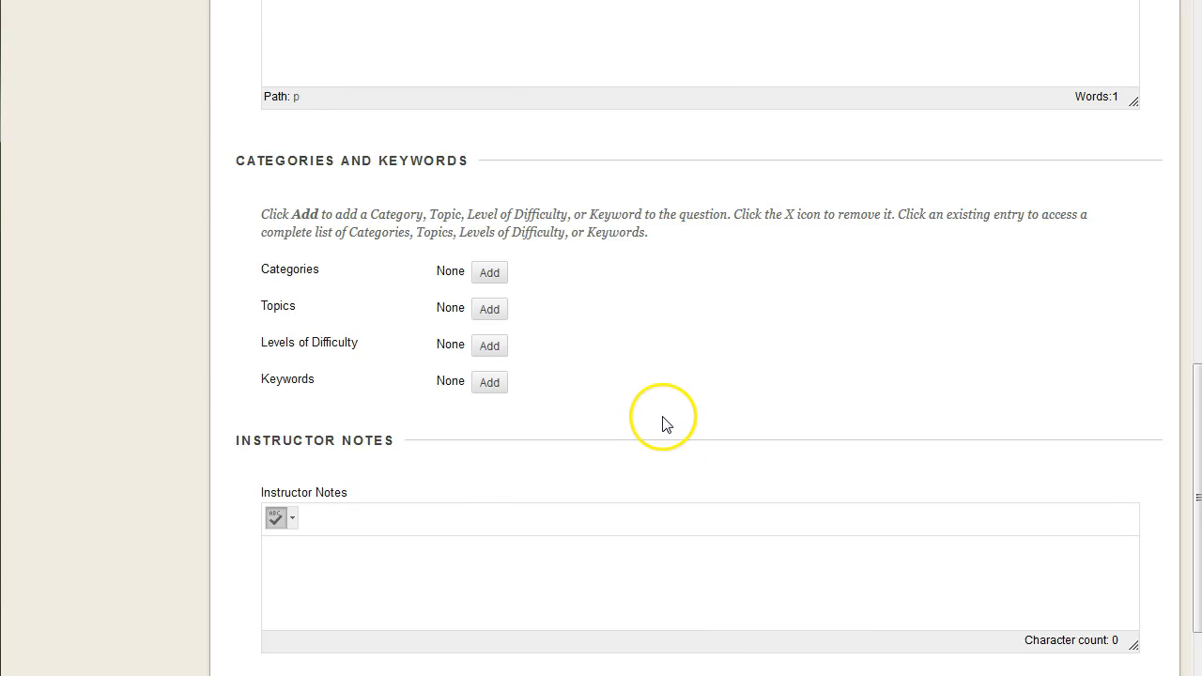
scroll(625, 364, "up", 1)
scroll(456, 456, "down", 1)
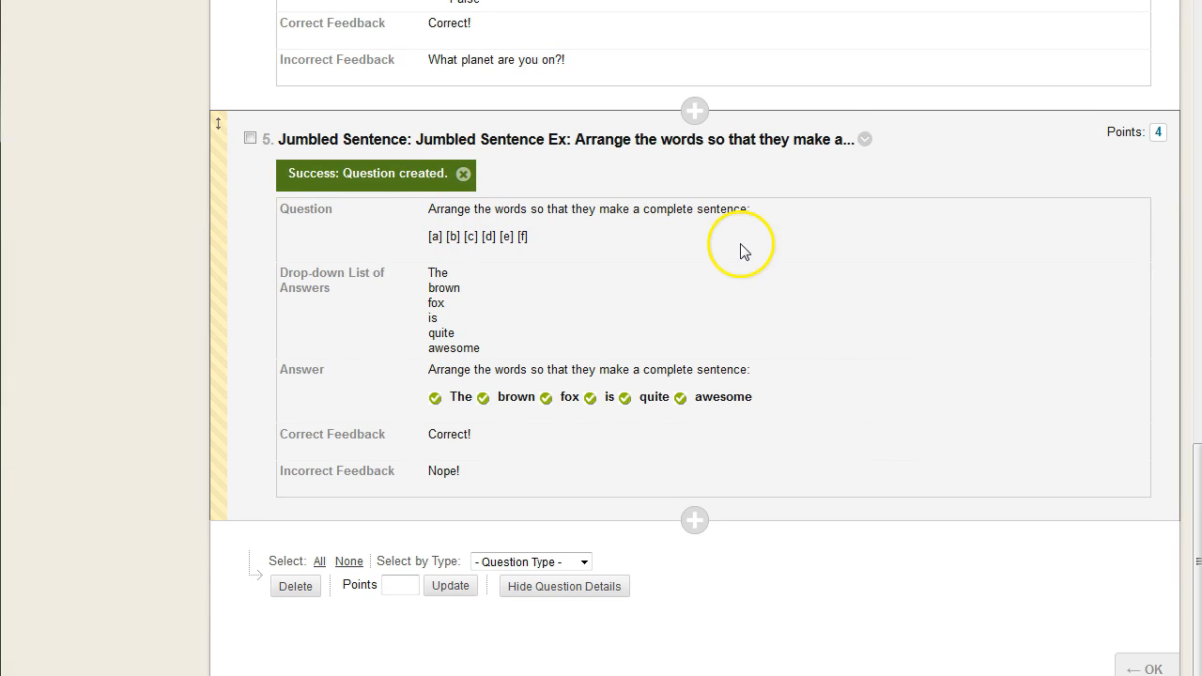
left_click(463, 174)
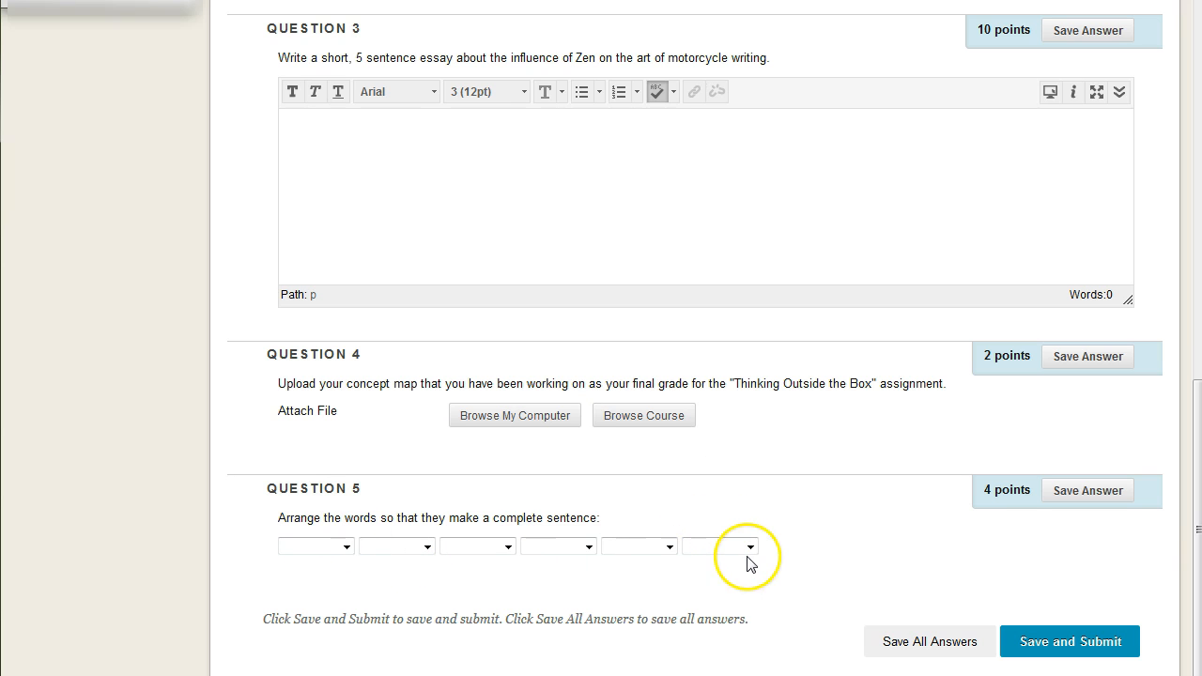
Look through the word choices offered for the first three blanks of Question 5
left_click(347, 548)
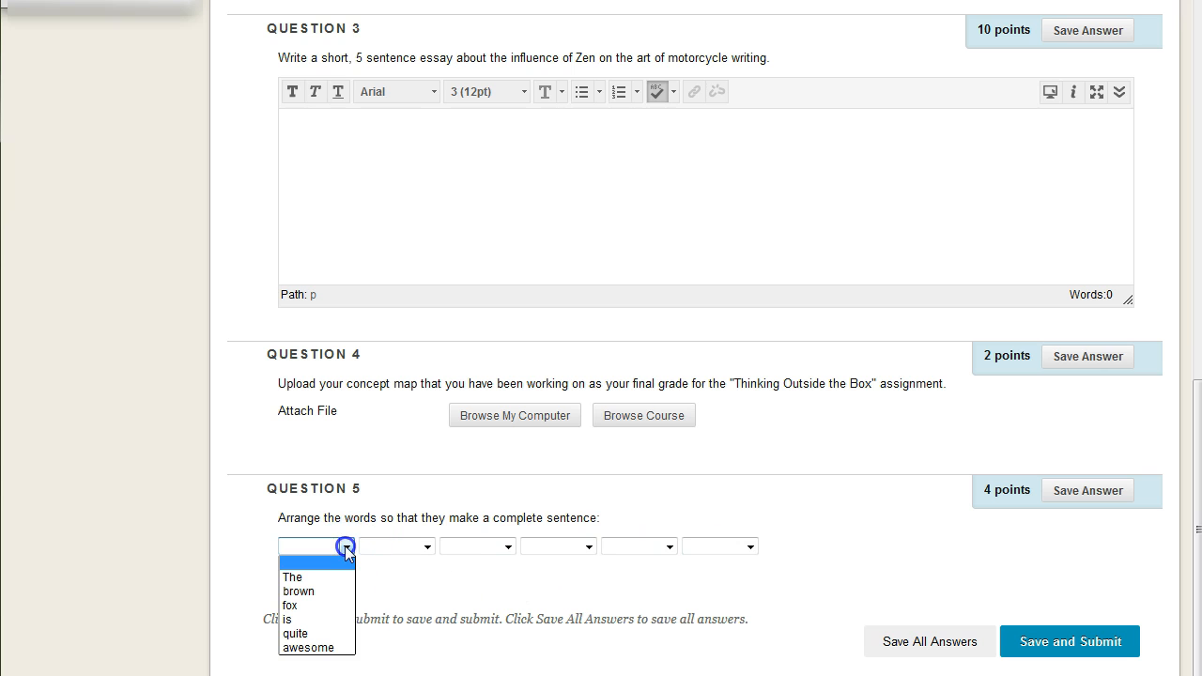
left_click(428, 549)
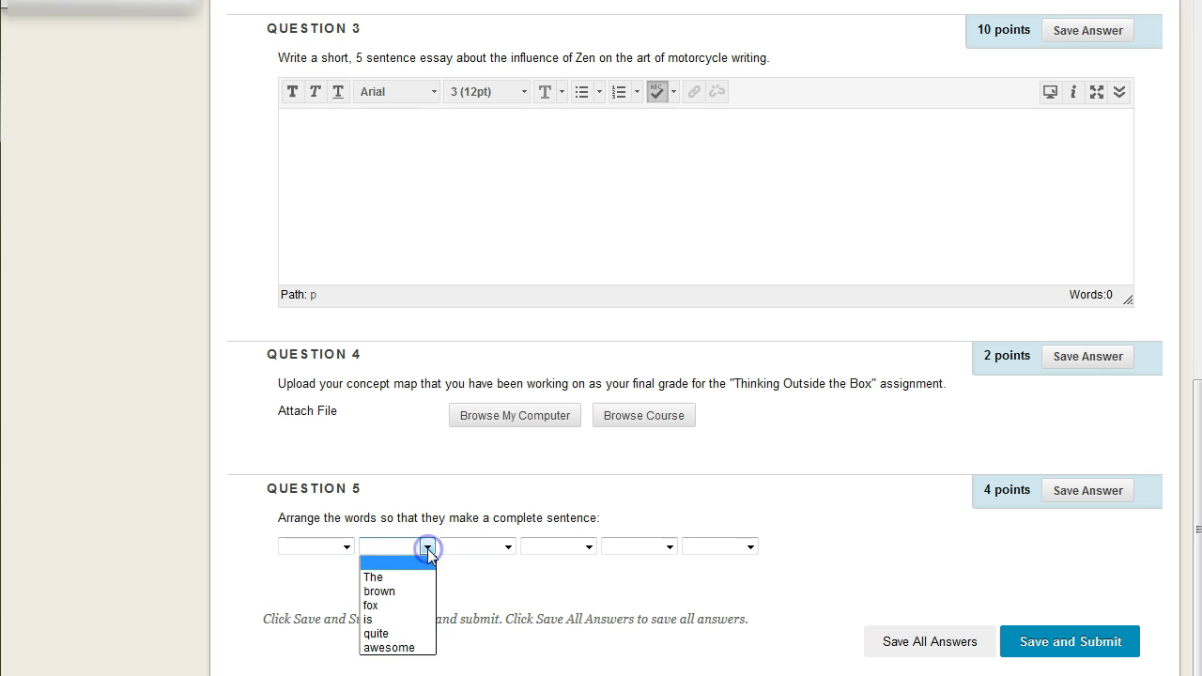
left_click(505, 549)
Answer the first three blanks of Question 5 with "The", "brown" and "fox"
left_click(347, 548)
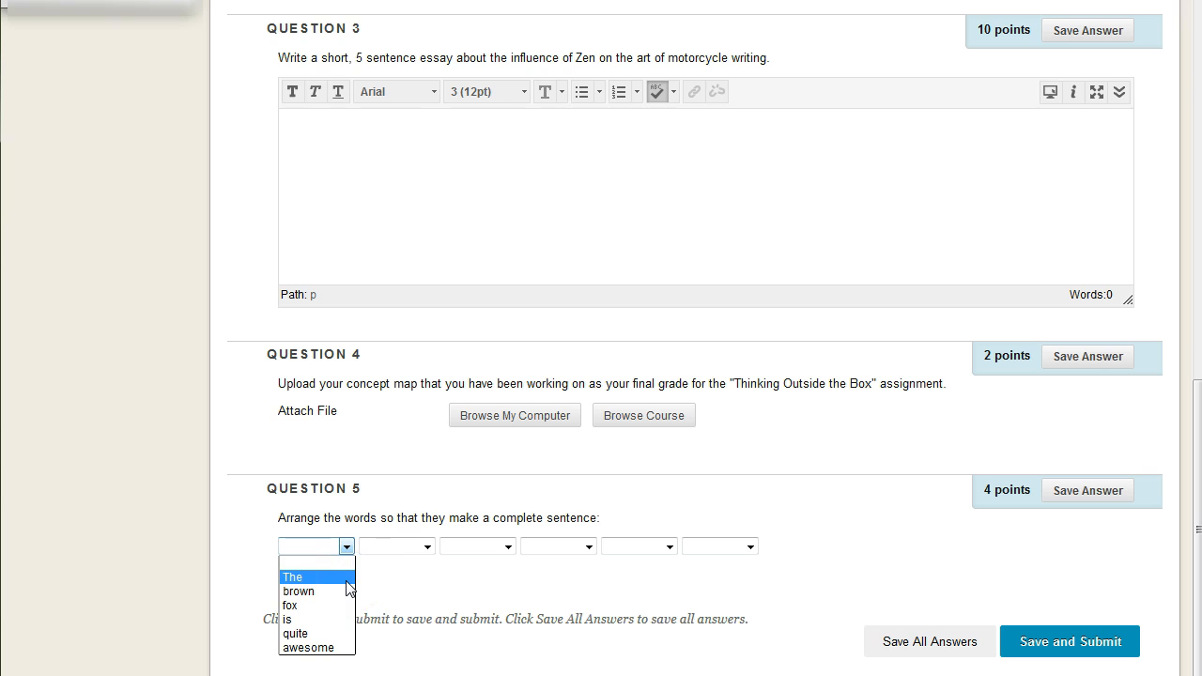
left_click(297, 577)
left_click(427, 547)
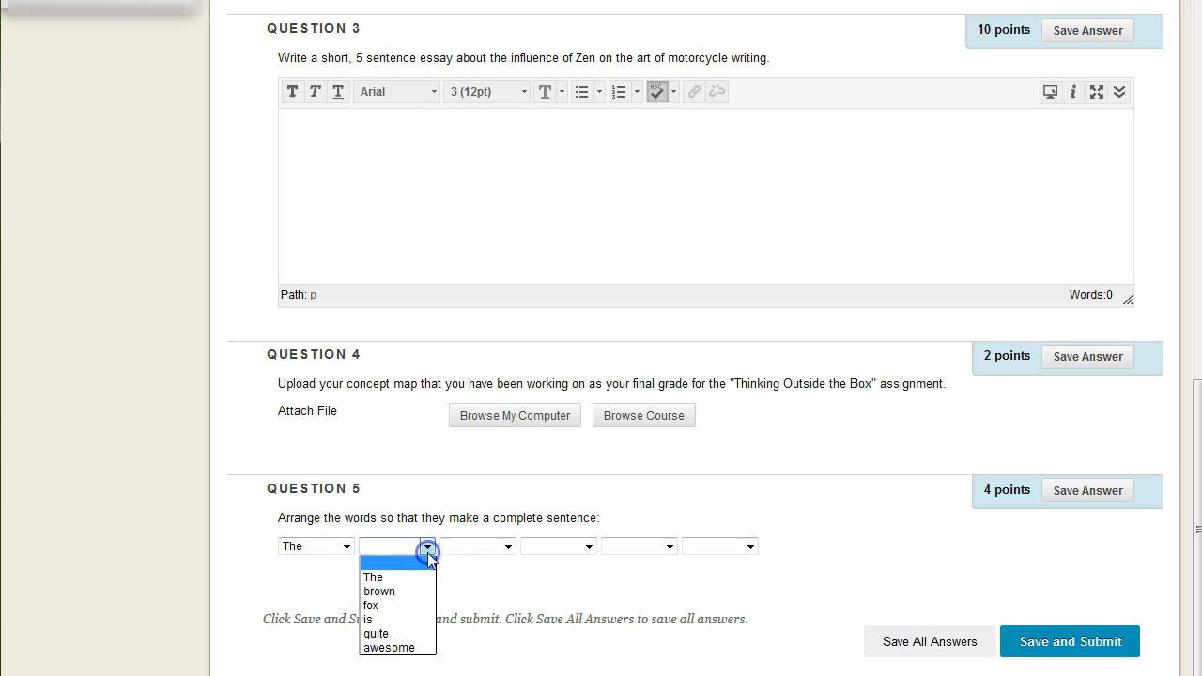
left_click(409, 595)
left_click(507, 546)
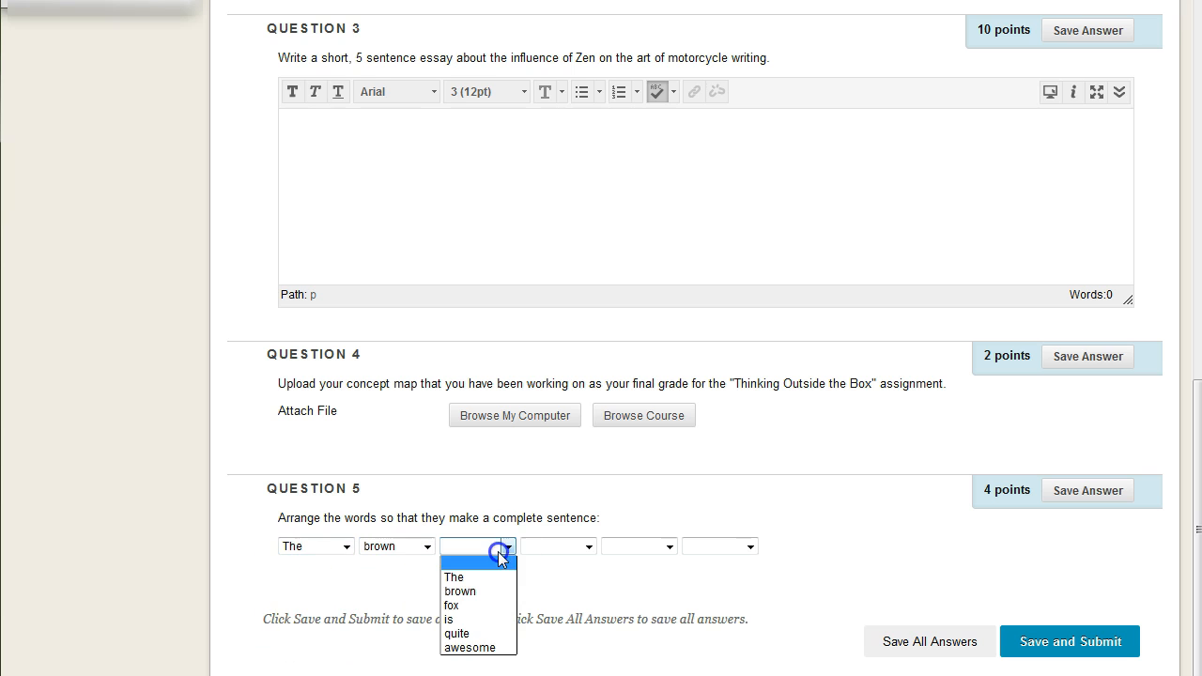
left_click(478, 608)
Answer the last three blanks of Question 5 with "is", "quite" and "awesome" and save the answer
left_click(547, 547)
left_click(553, 619)
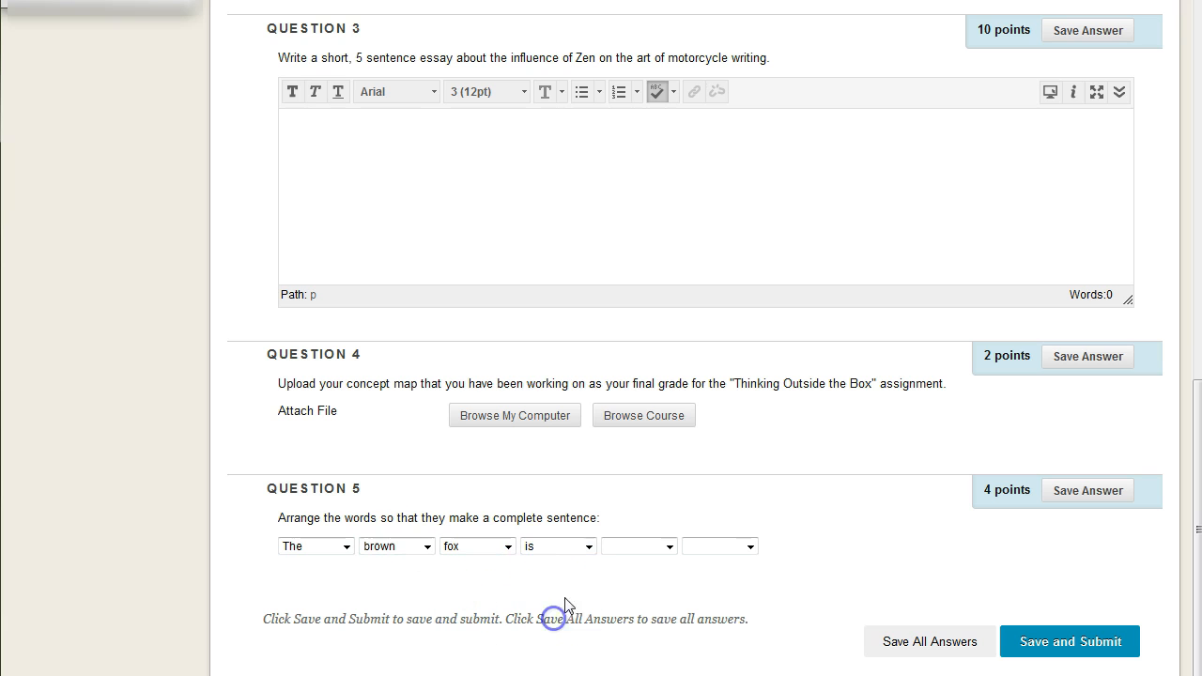
left_click(625, 552)
left_click(618, 633)
left_click(716, 549)
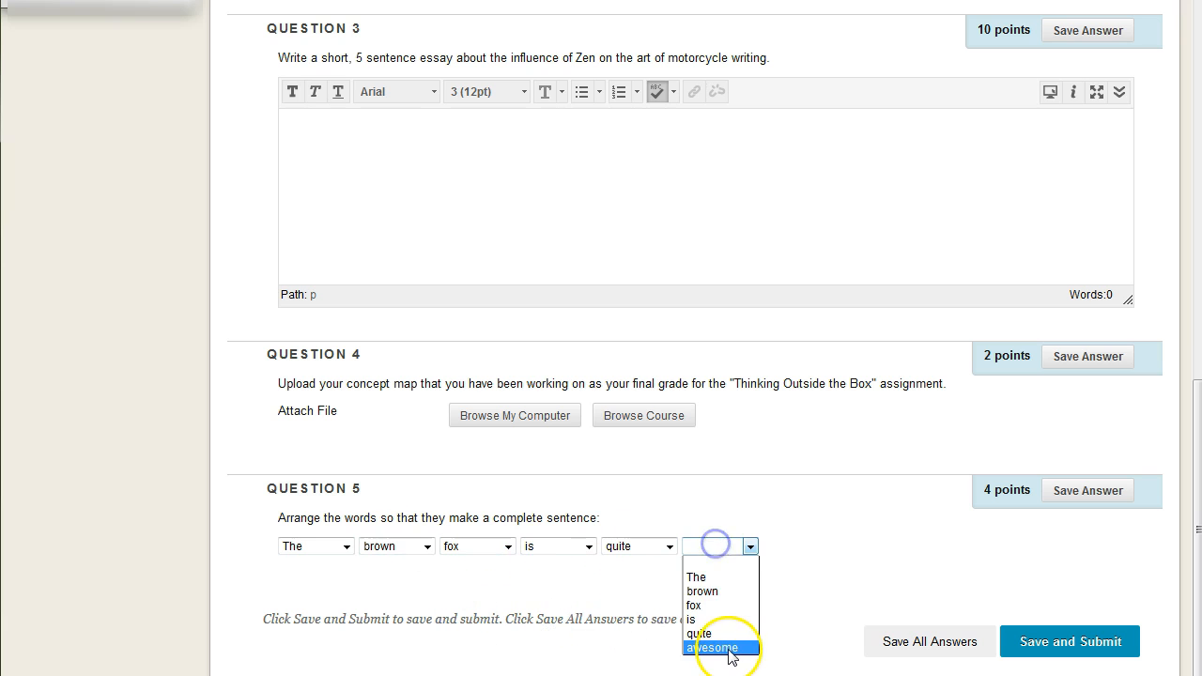
left_click(732, 652)
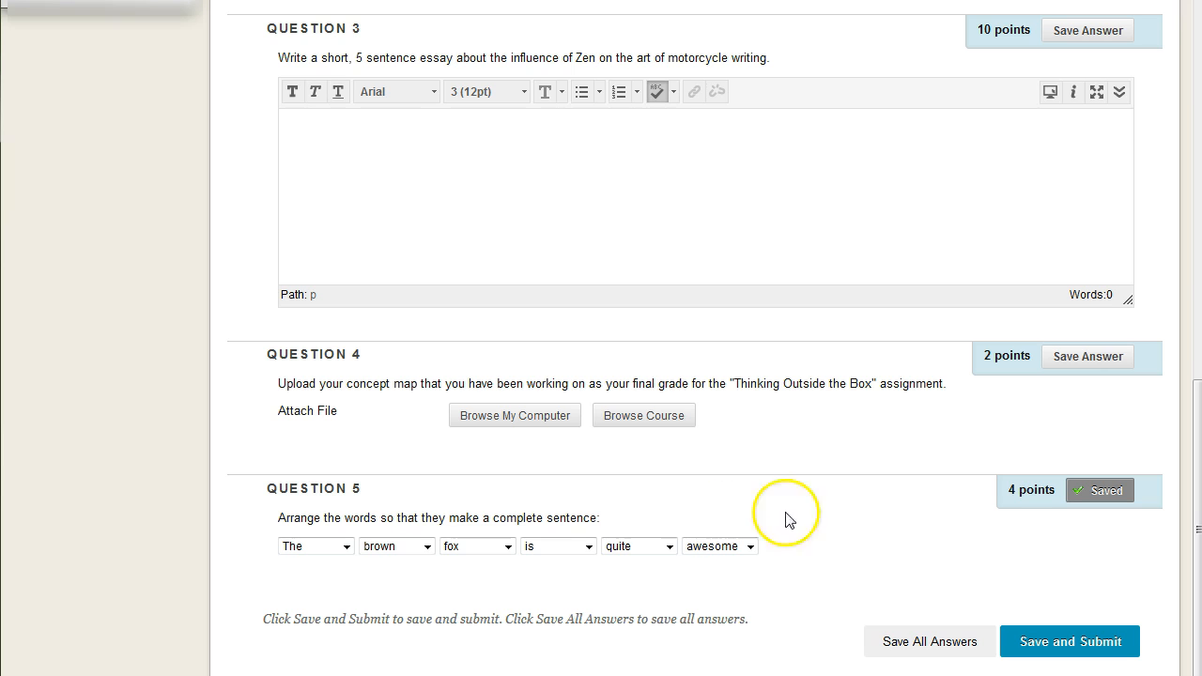
left_click_drag(370, 519, 477, 544)
left_click(728, 568)
left_click(789, 559)
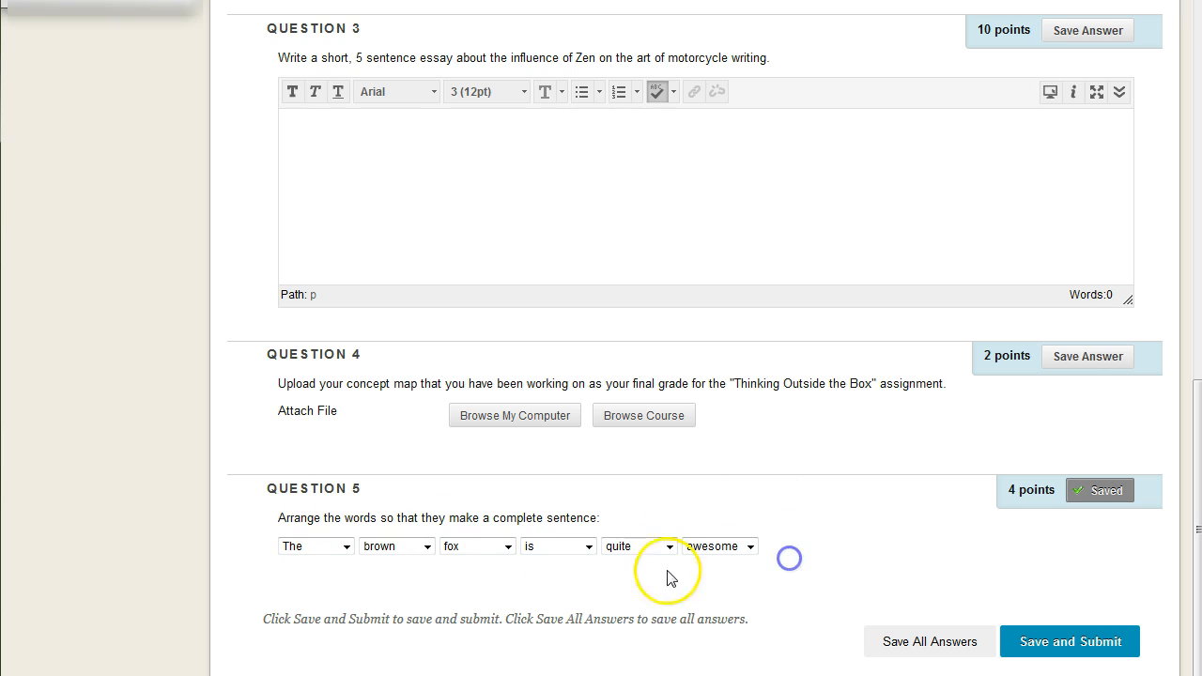
left_click_drag(282, 517, 794, 566)
left_click(840, 561)
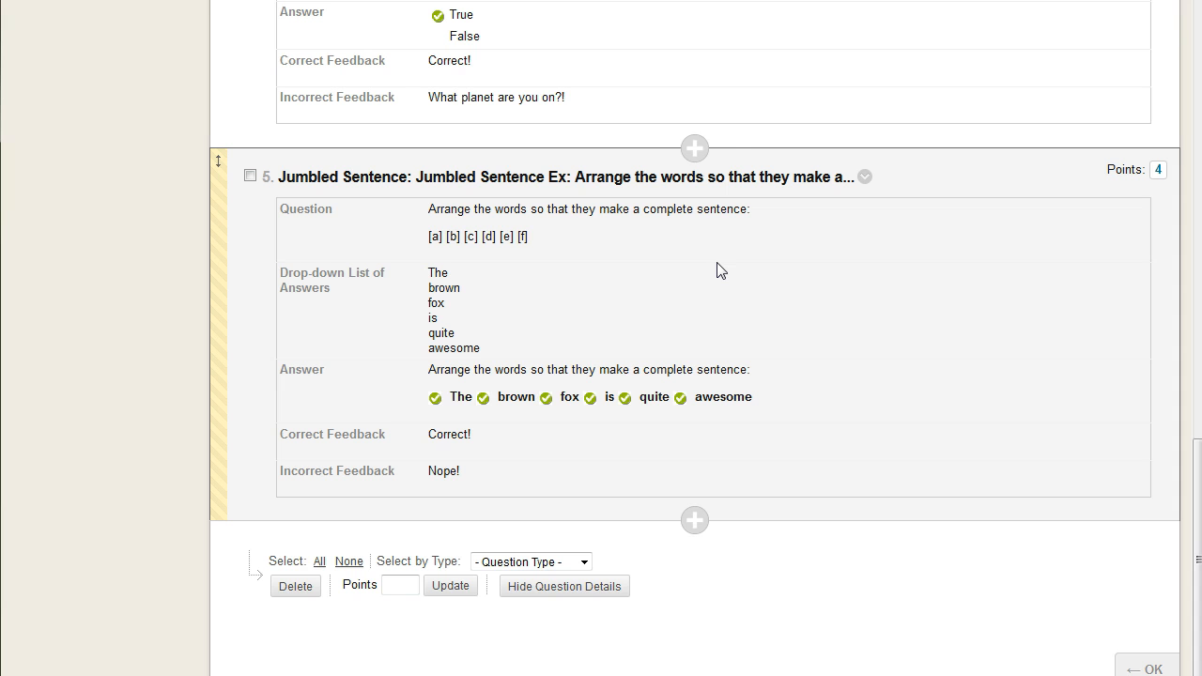
Compare the true/false question with the jumbled sentence question on the Example Test 1 canvas
scroll(692, 269, "up", 3)
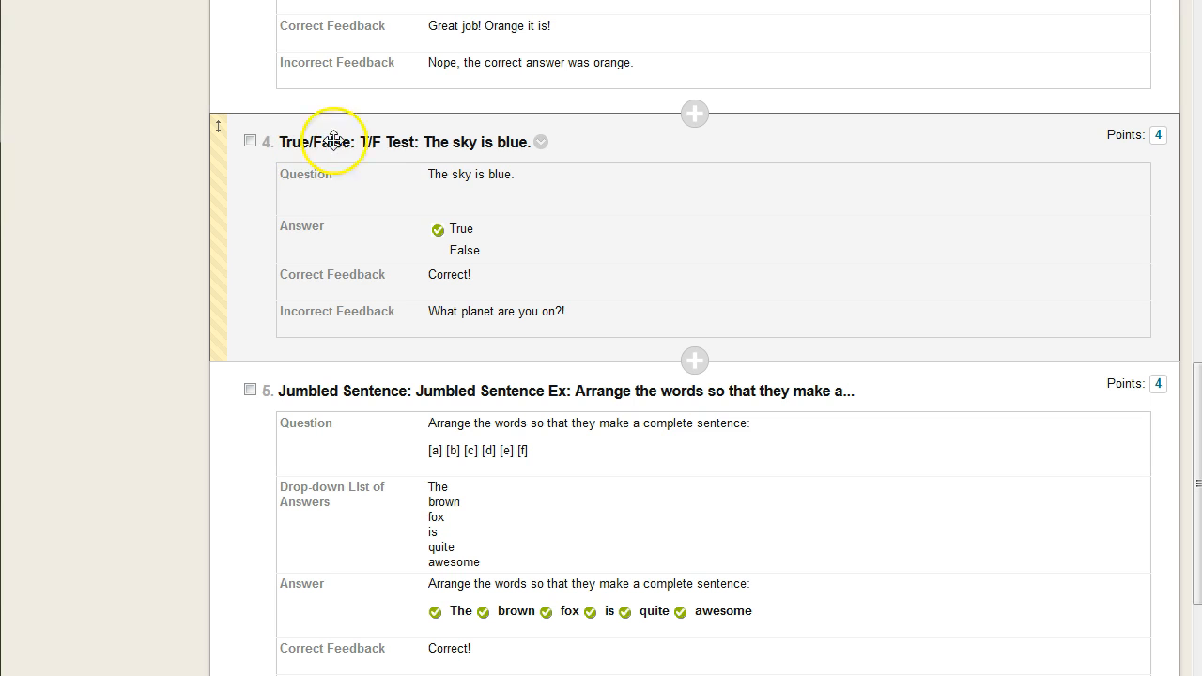
scroll(521, 258, "down", 1)
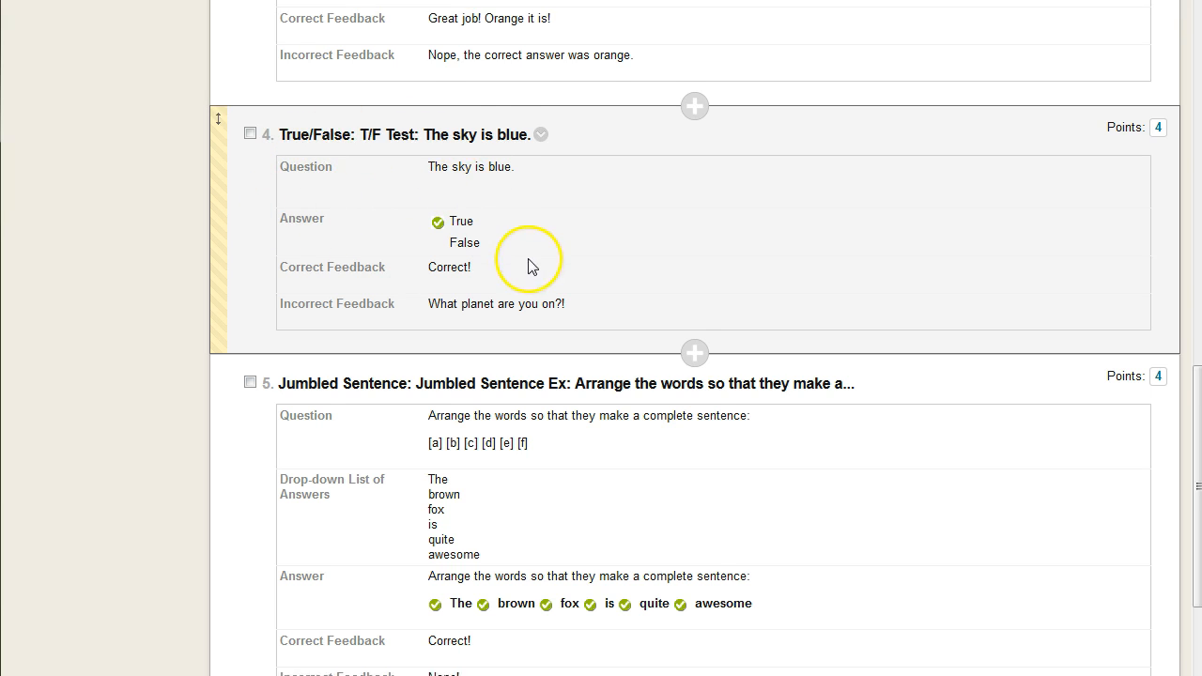
scroll(528, 266, "down", 1)
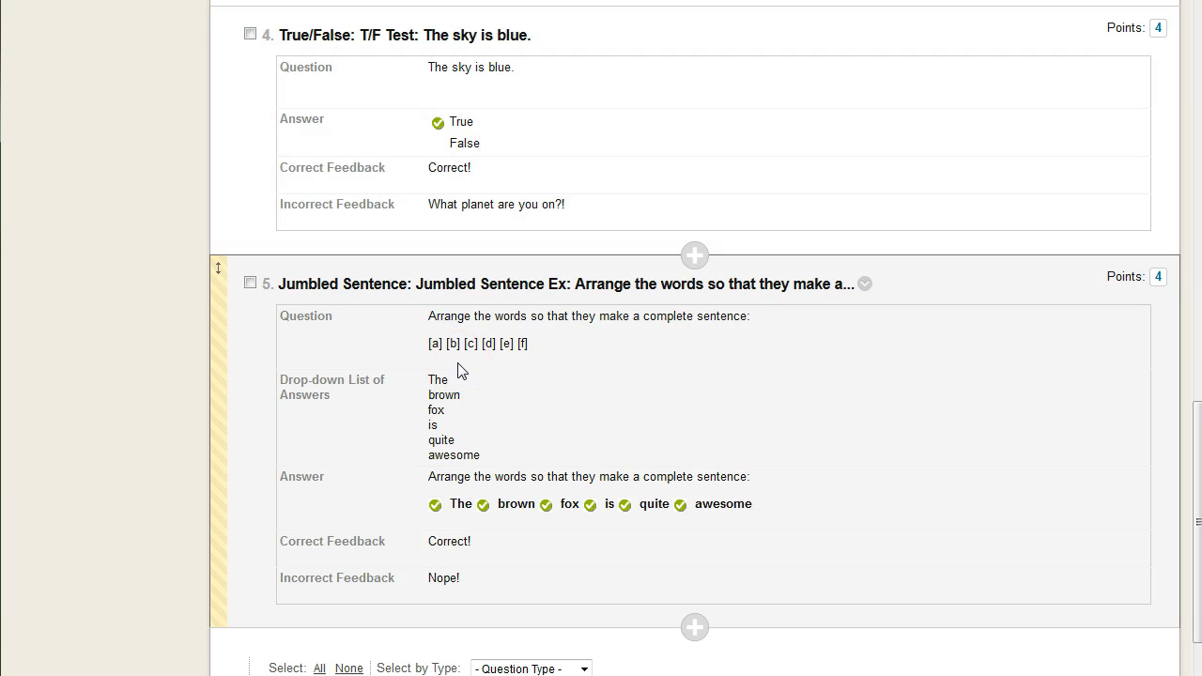
scroll(465, 155, "up", 1)
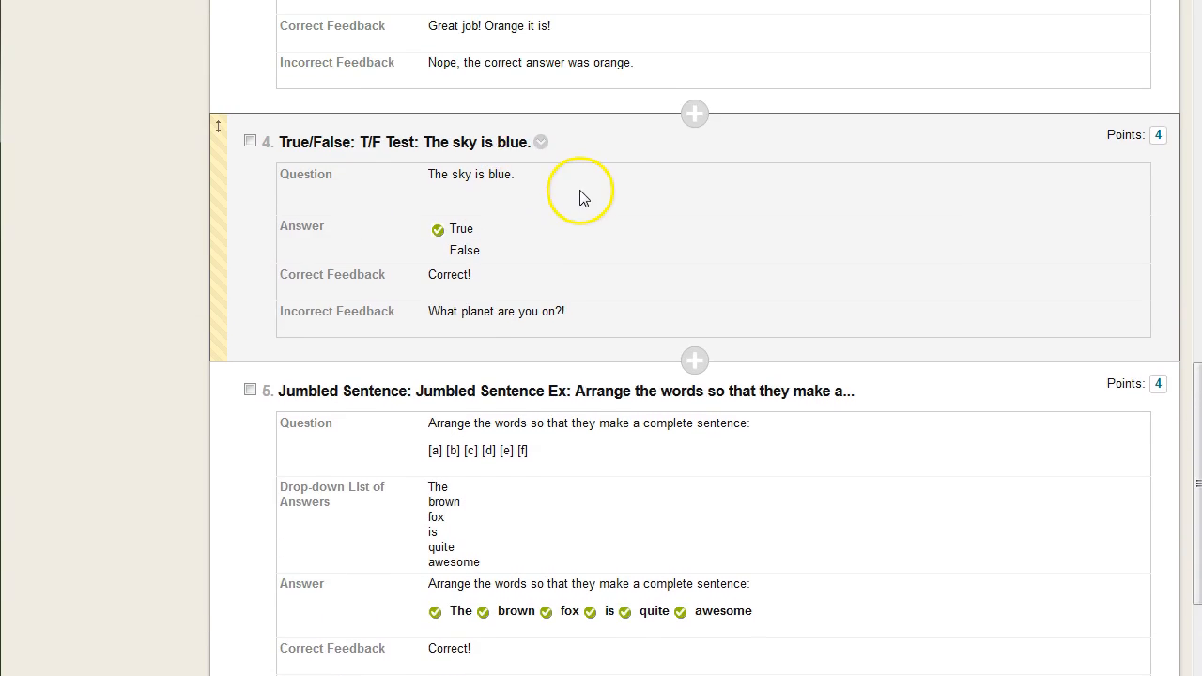
scroll(580, 197, "up", 1)
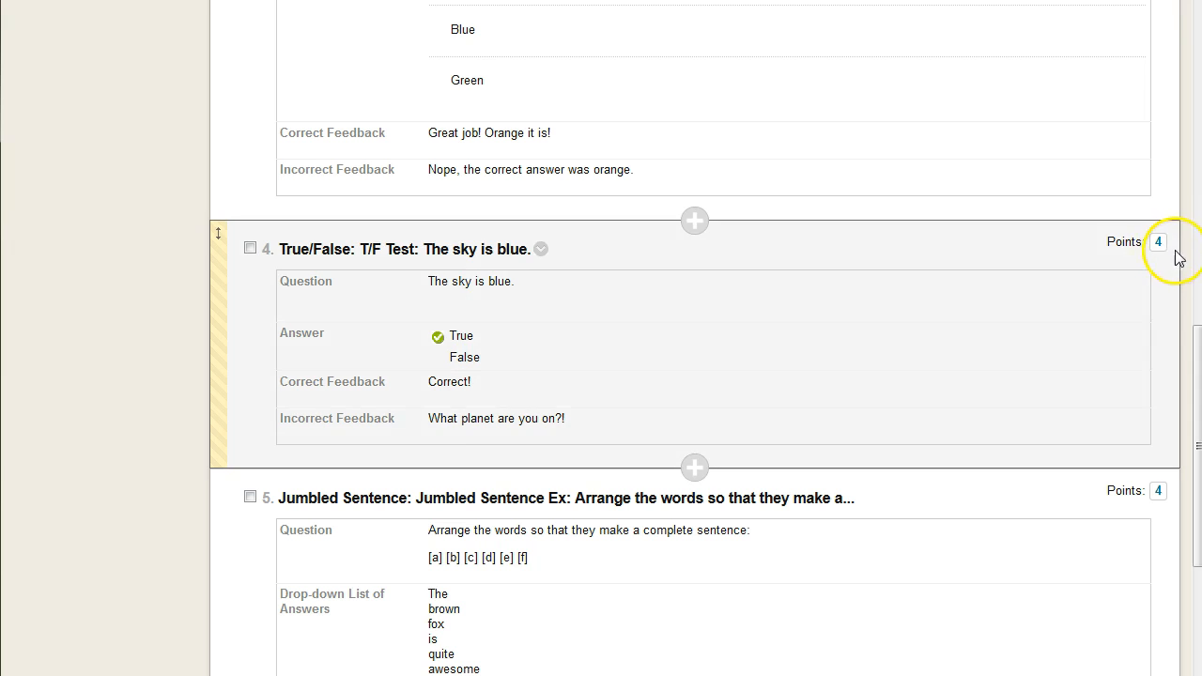
Create another jumbled sentence question and title it "True or False"
scroll(1165, 268, "up", 15)
left_click(340, 204)
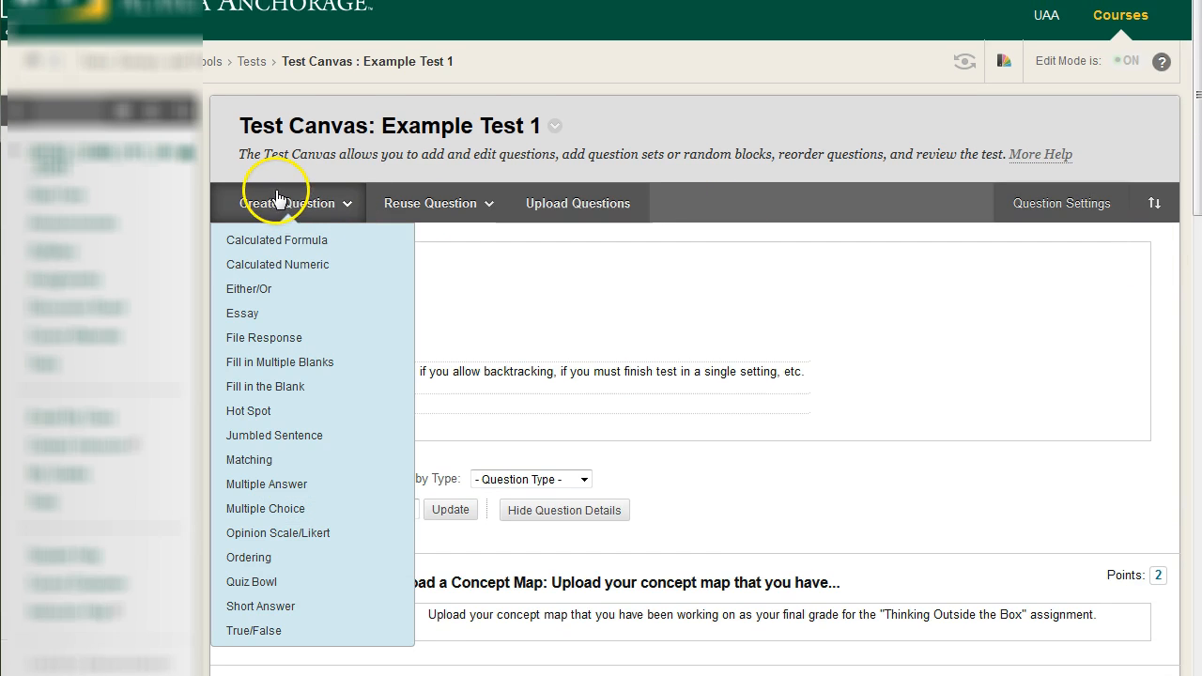
left_click(285, 441)
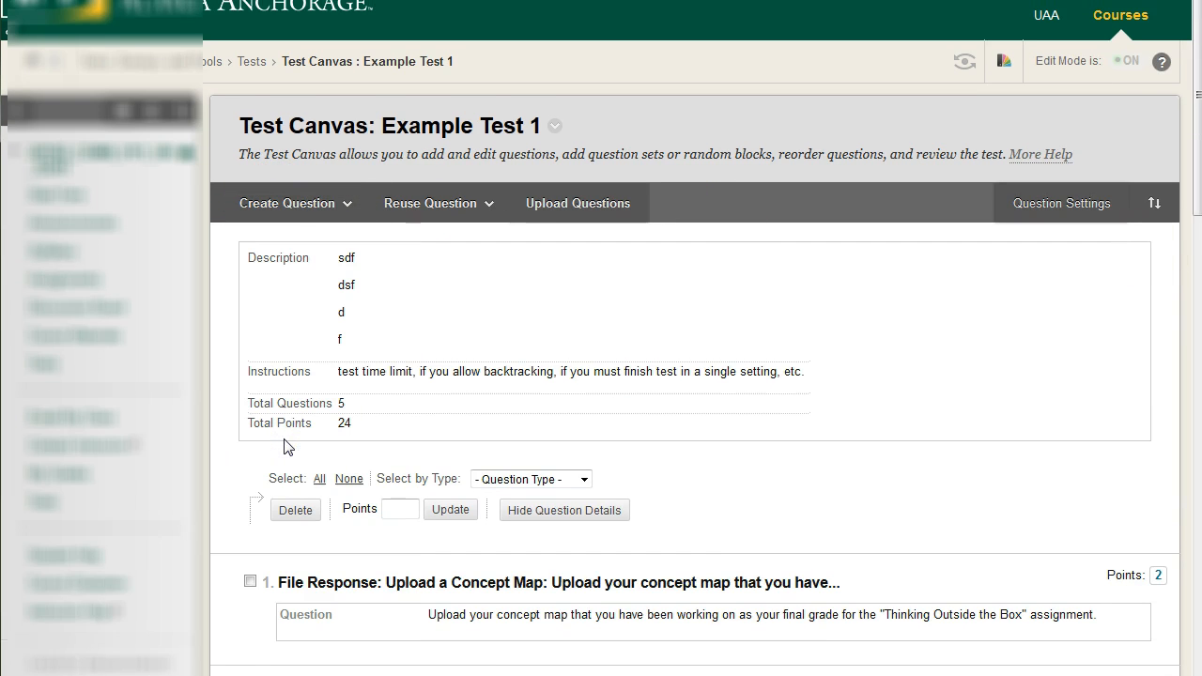
left_click(468, 382)
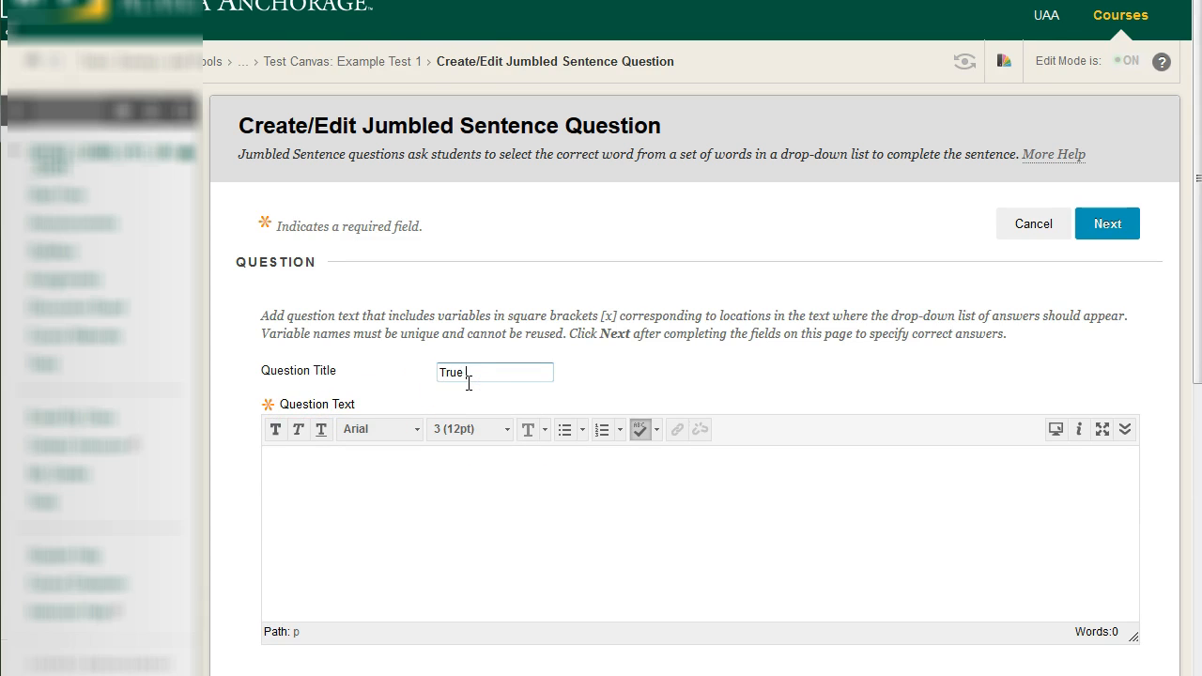
type("True or False")
Enter the grass, sky, carrots, red and metal statements with variables [m], [x], [c], [d] and [z], and allow partial credit
left_click(464, 507)
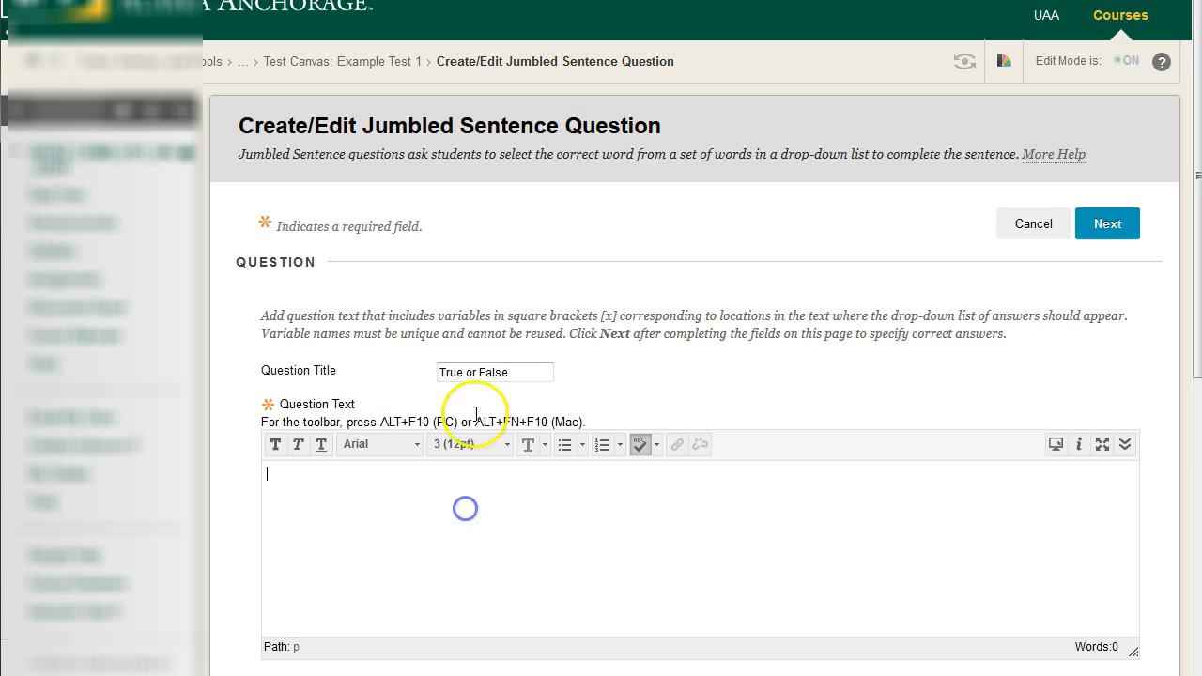
scroll(433, 326, "down", 3)
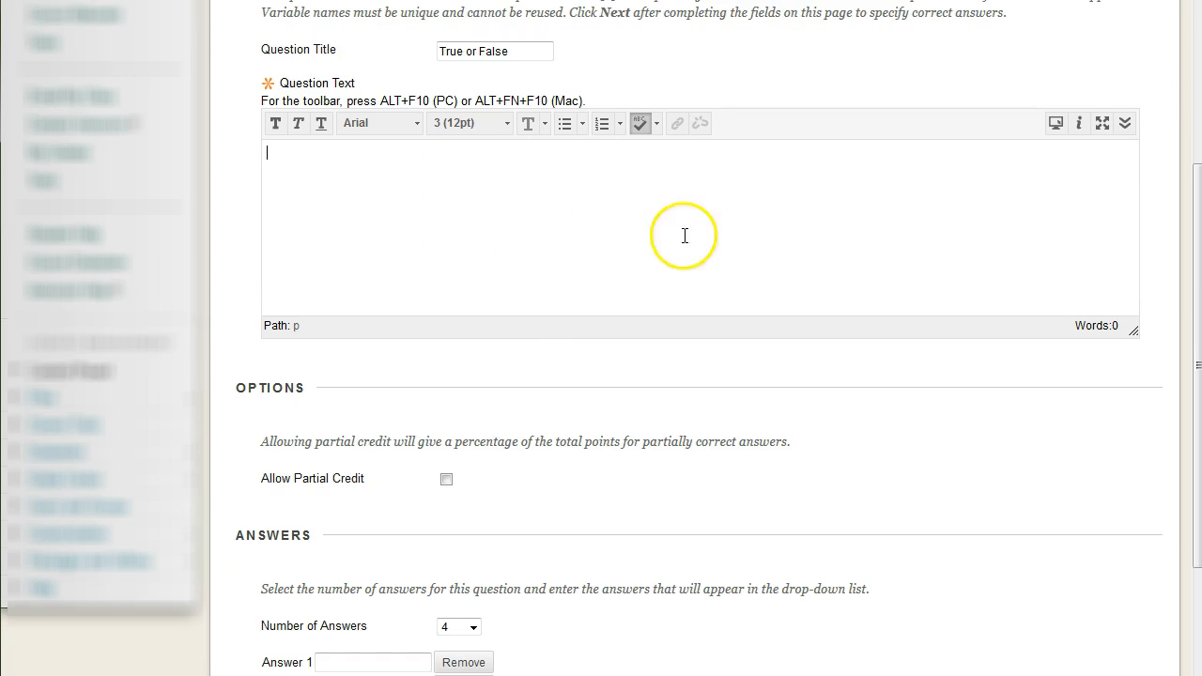
scroll(582, 268, "up", 2)
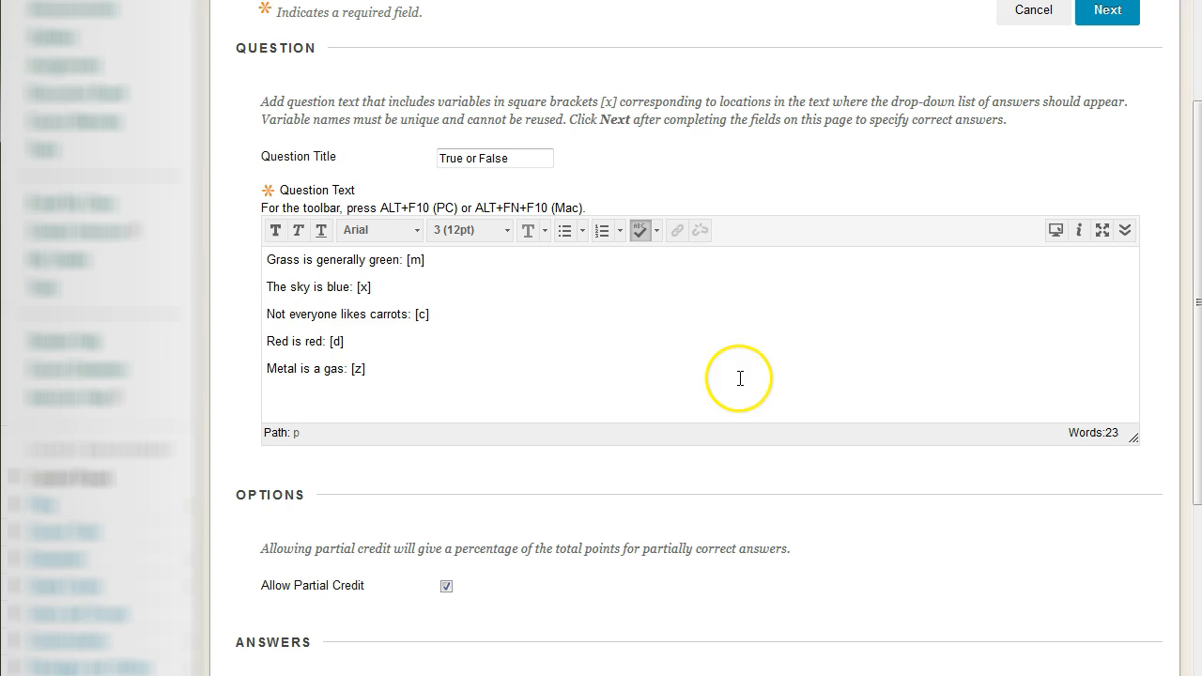
Review the five statements in the question text and the unique bracketed variable ending each one
left_click_drag(277, 272, 385, 378)
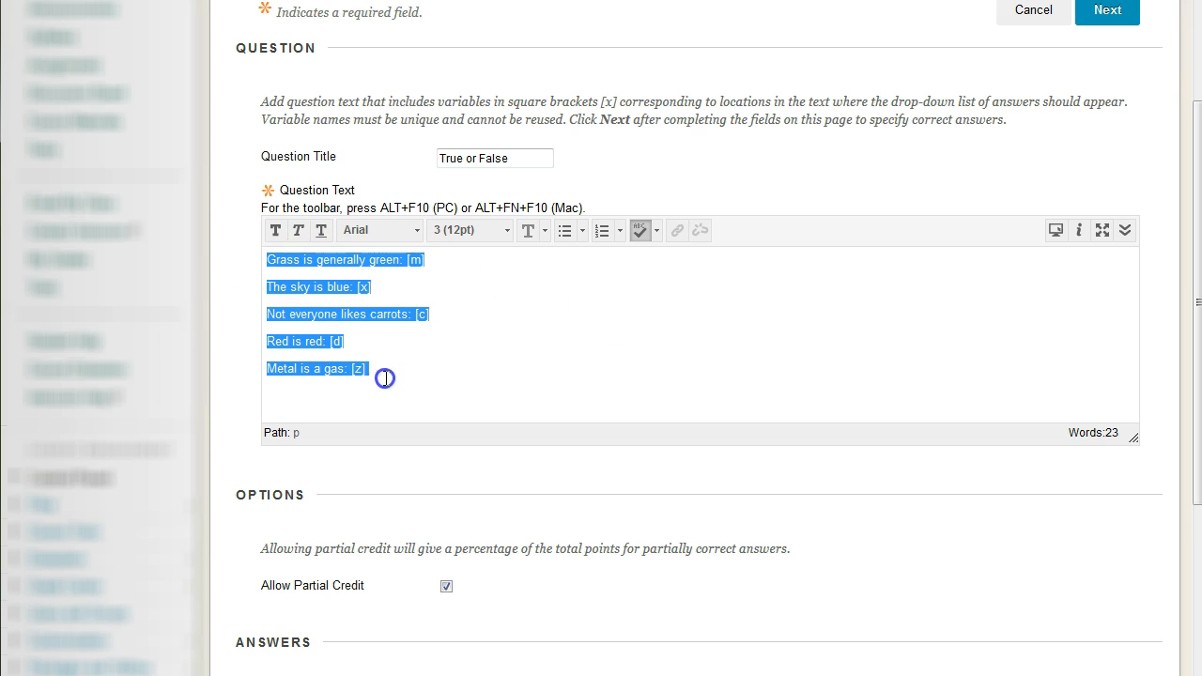
left_click(408, 374)
left_click_drag(266, 371, 424, 375)
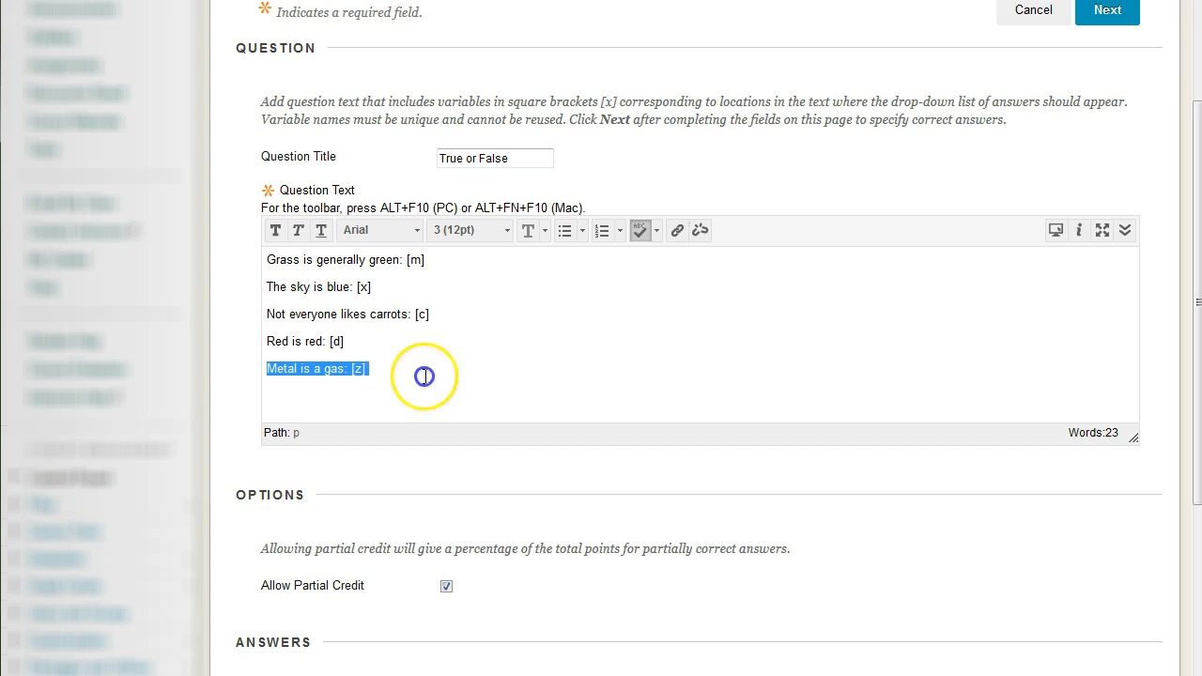
left_click(423, 369)
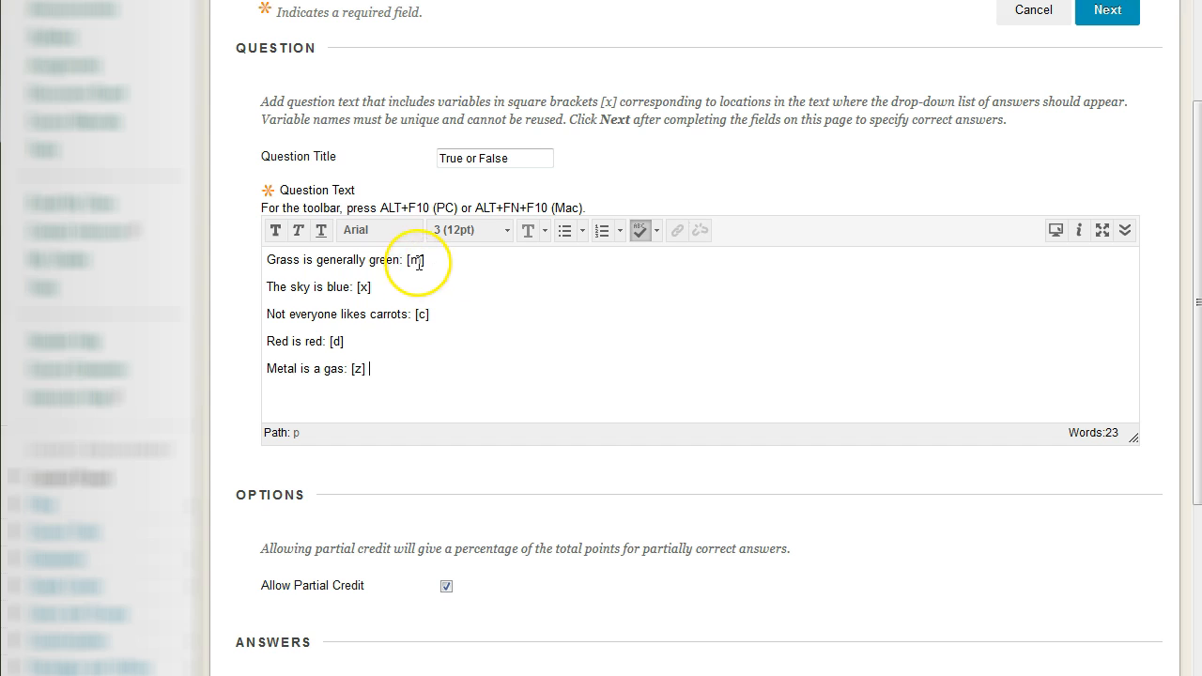
double_click(365, 282)
double_click(426, 313)
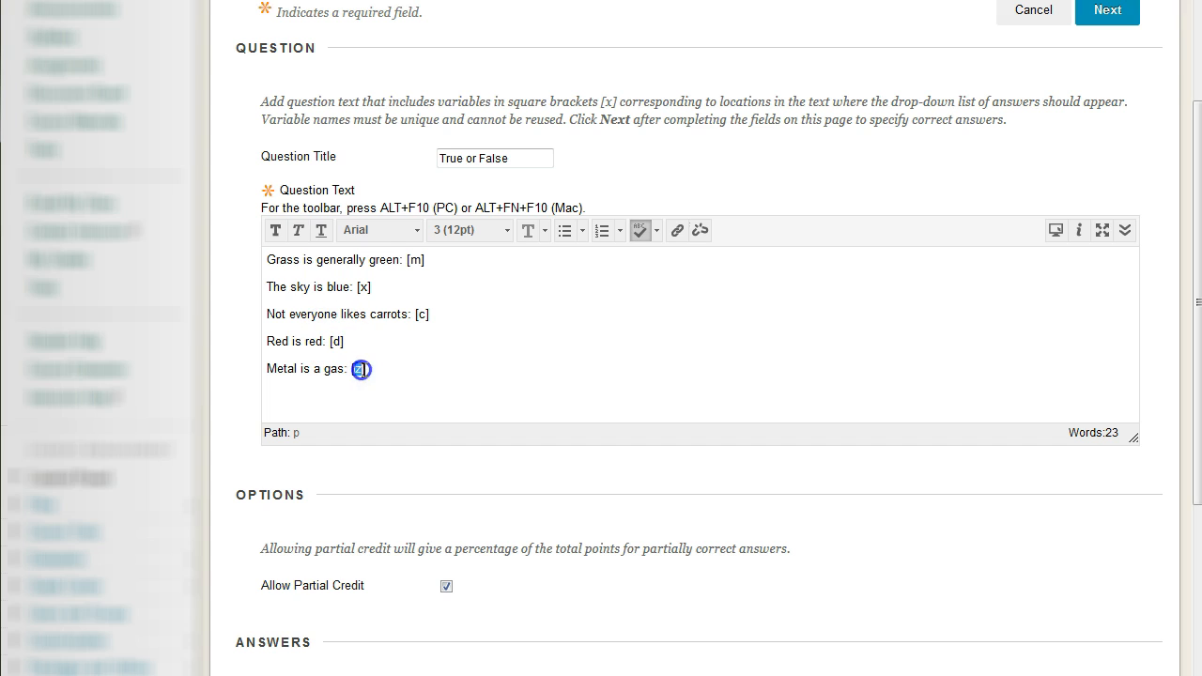
left_click(415, 264)
Enter "True" and "False" as the first two answers and try to continue with the remaining answers empty
scroll(255, 344, "down", 3)
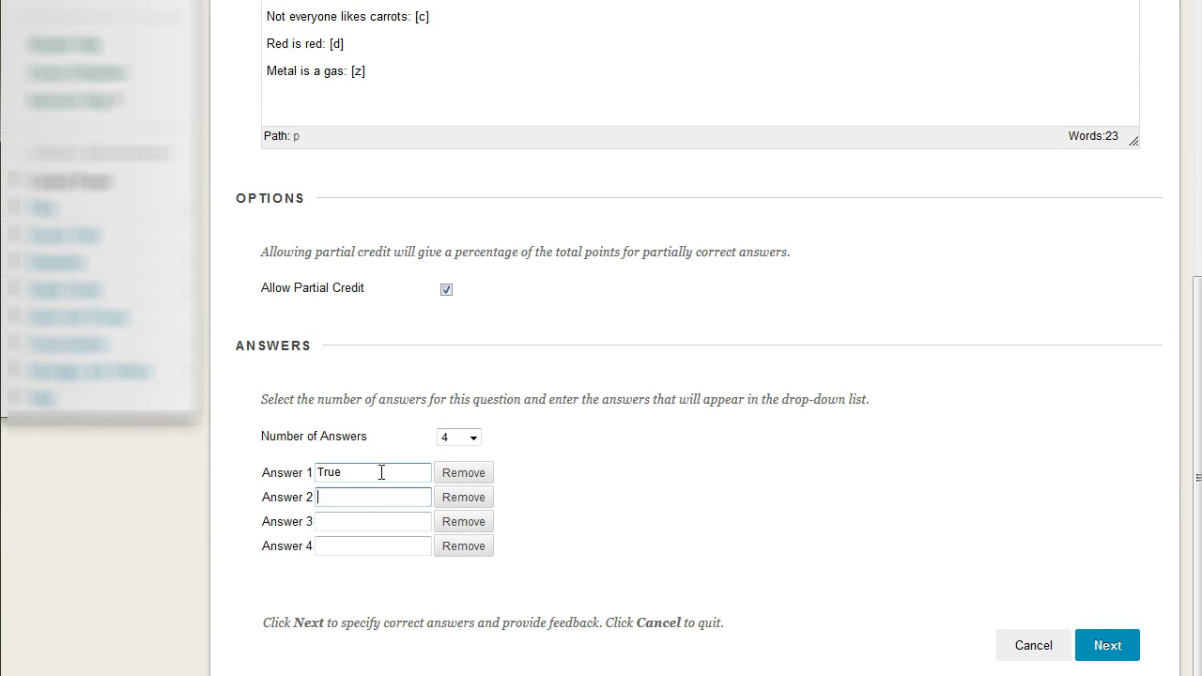
left_click(367, 519)
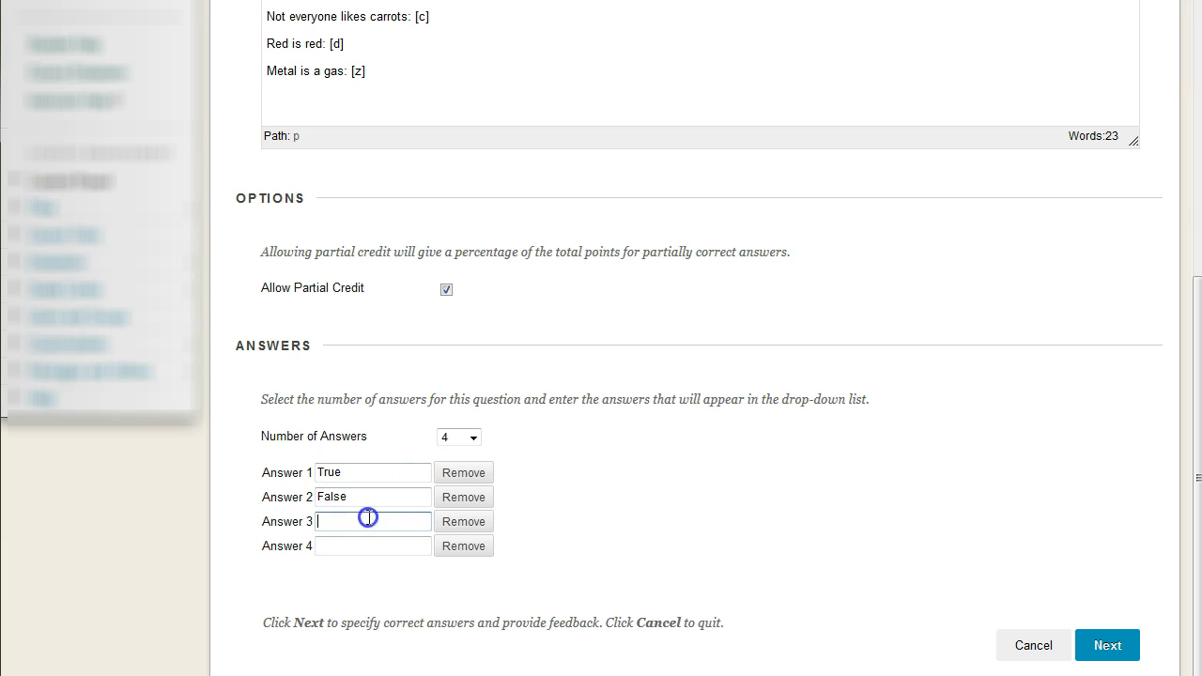
left_click(385, 523)
left_click(1091, 645)
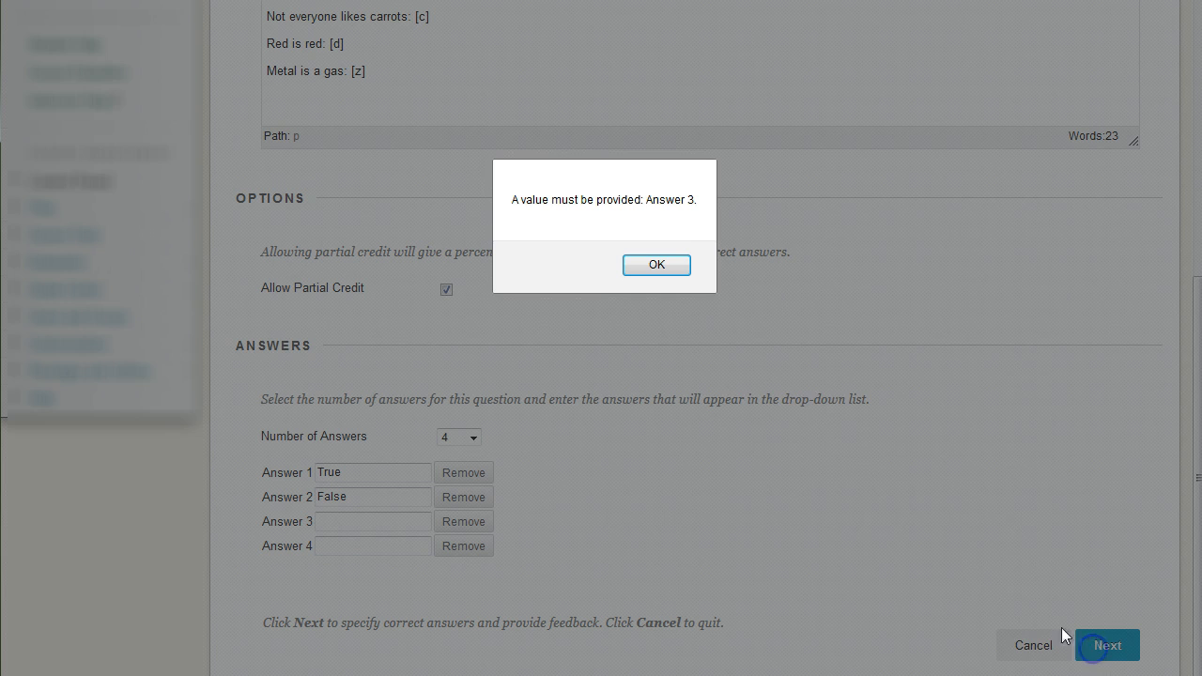
left_click(669, 264)
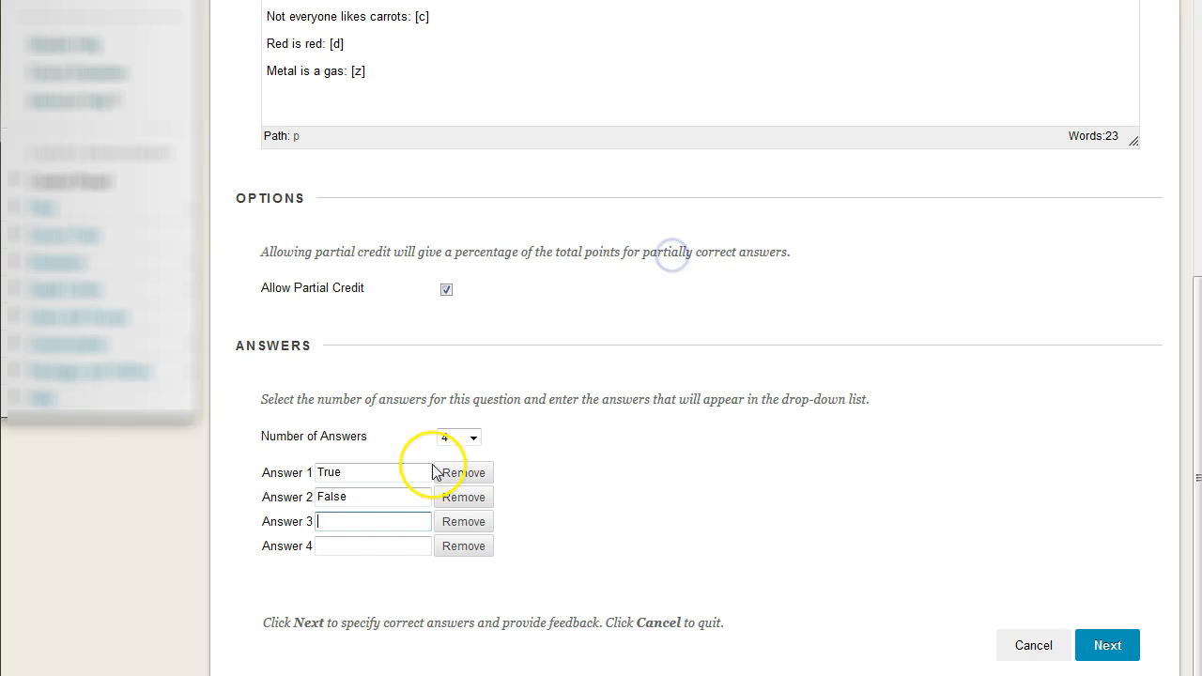
Enter "." as the third answer, fill in the fourth answer, and continue to the correct answers page
type(".")
left_click(368, 546)
left_click(365, 529)
left_click(1098, 639)
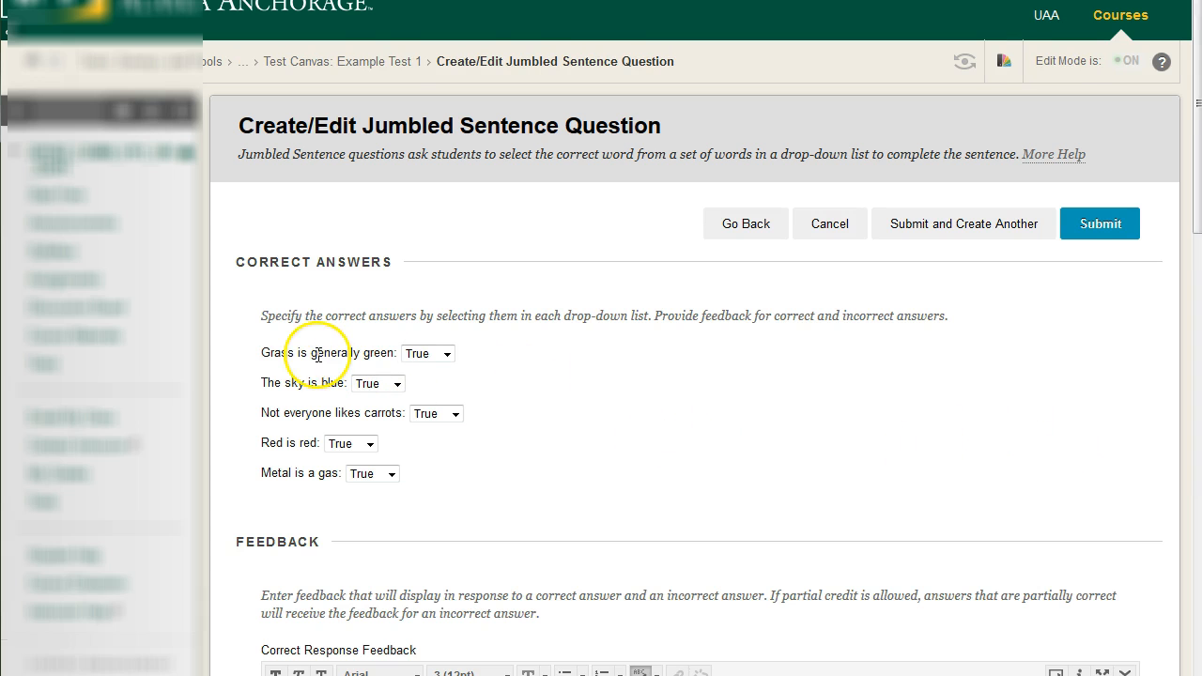
Review the five statements and check the answer choices offered for "Grass is generally green"
left_click_drag(235, 350, 488, 487)
left_click(486, 484)
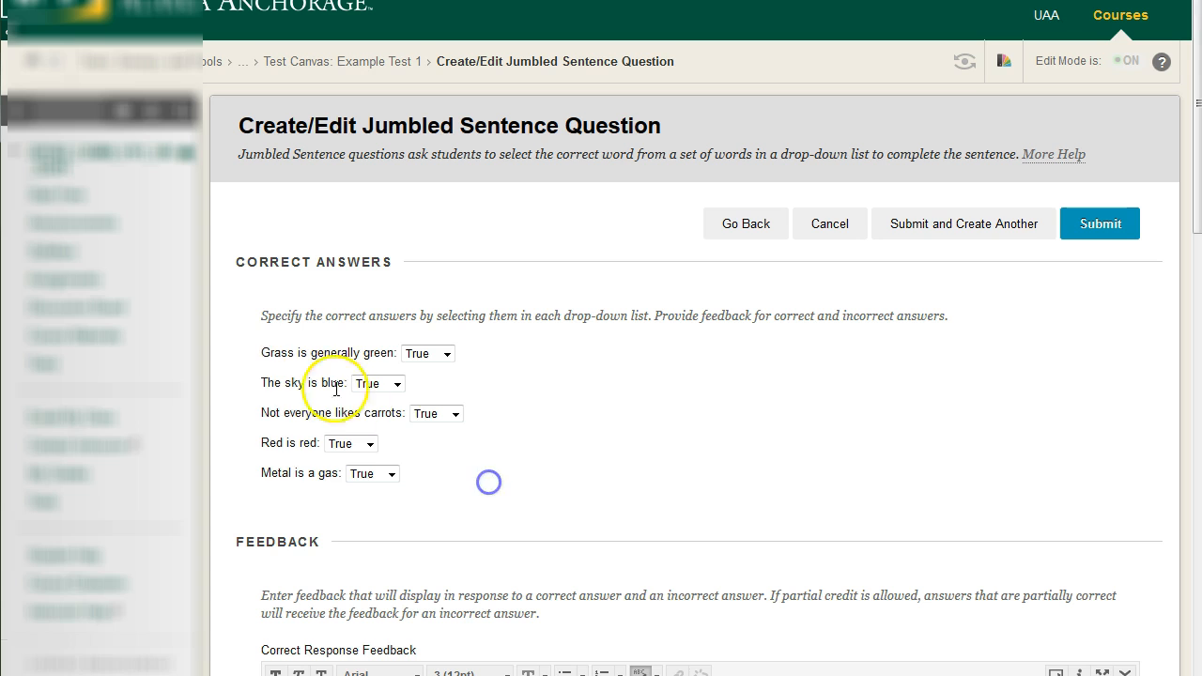
left_click(431, 486)
left_click(447, 354)
left_click(523, 386)
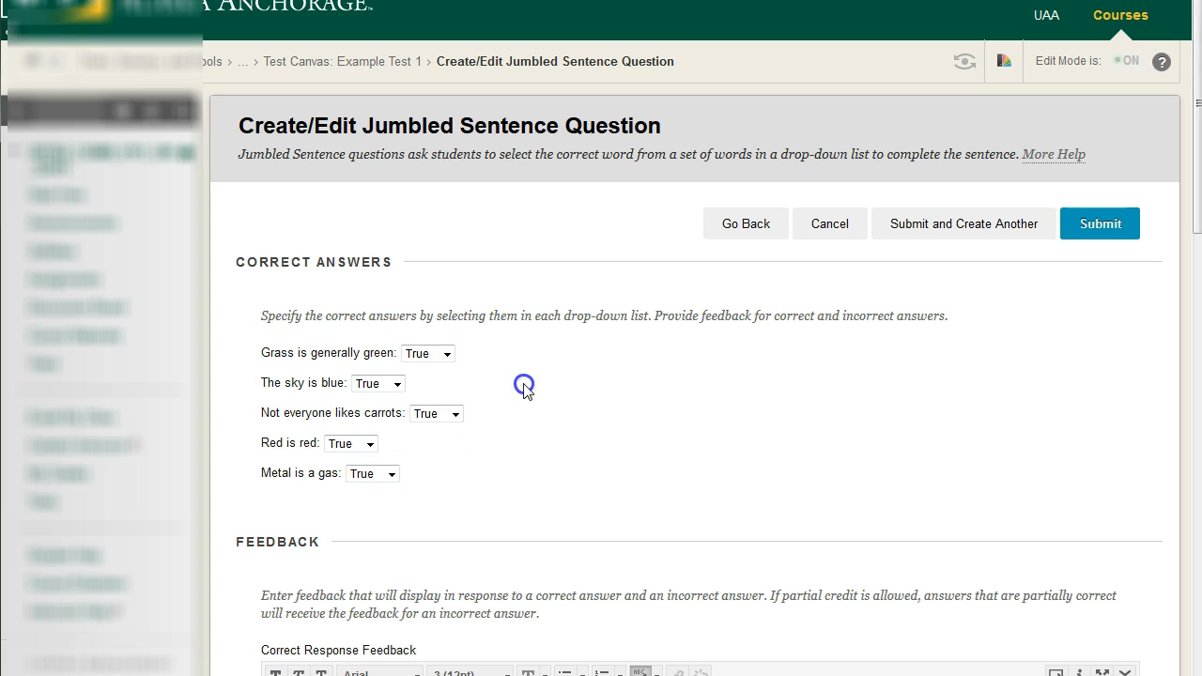
Mark "Metal is a gas" as False, keep the other four statements True, and submit the question
left_click(390, 474)
left_click(362, 505)
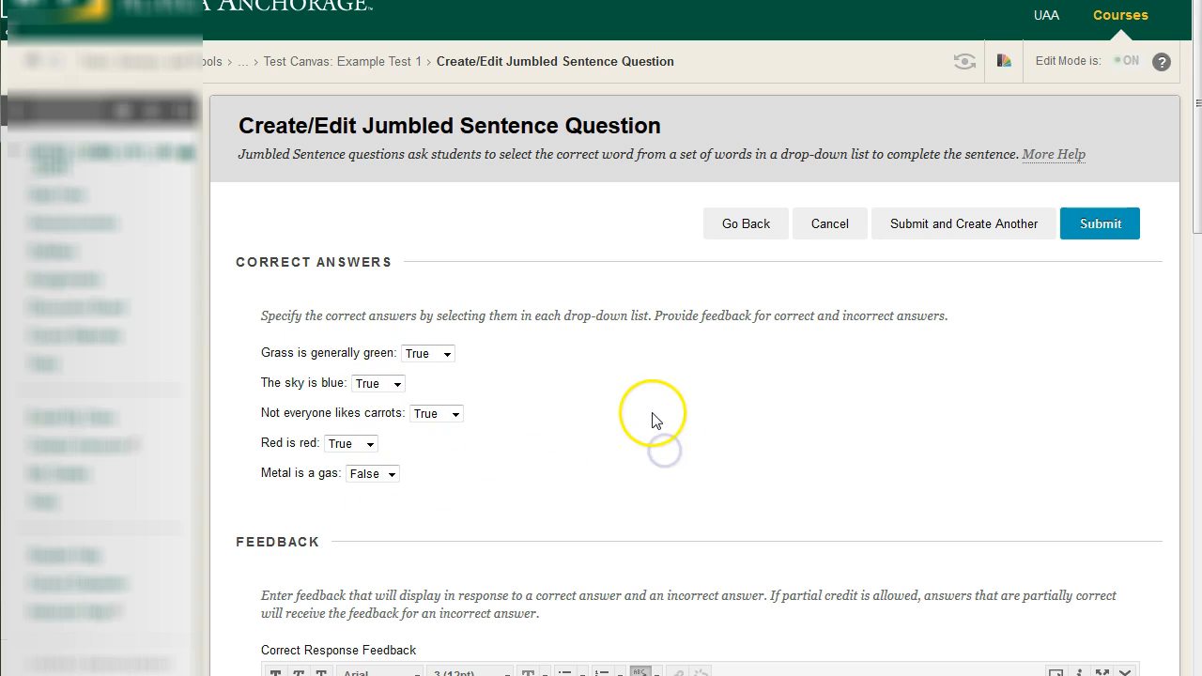
scroll(711, 438, "down", 3)
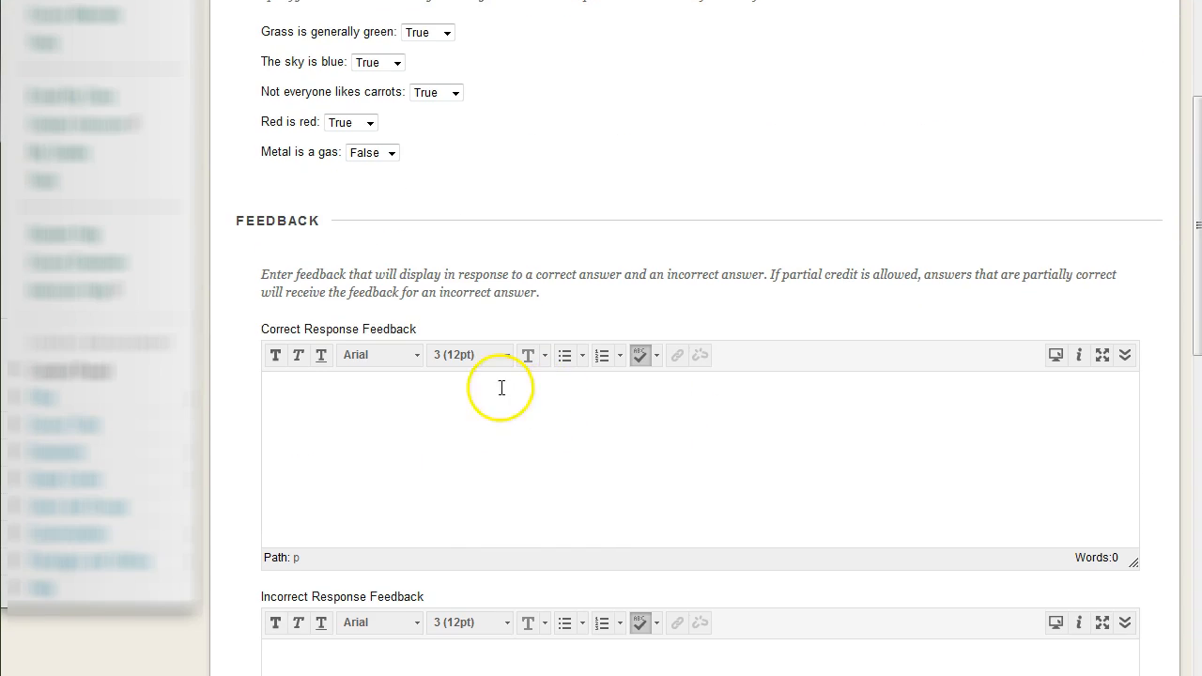
scroll(737, 450, "up", 3)
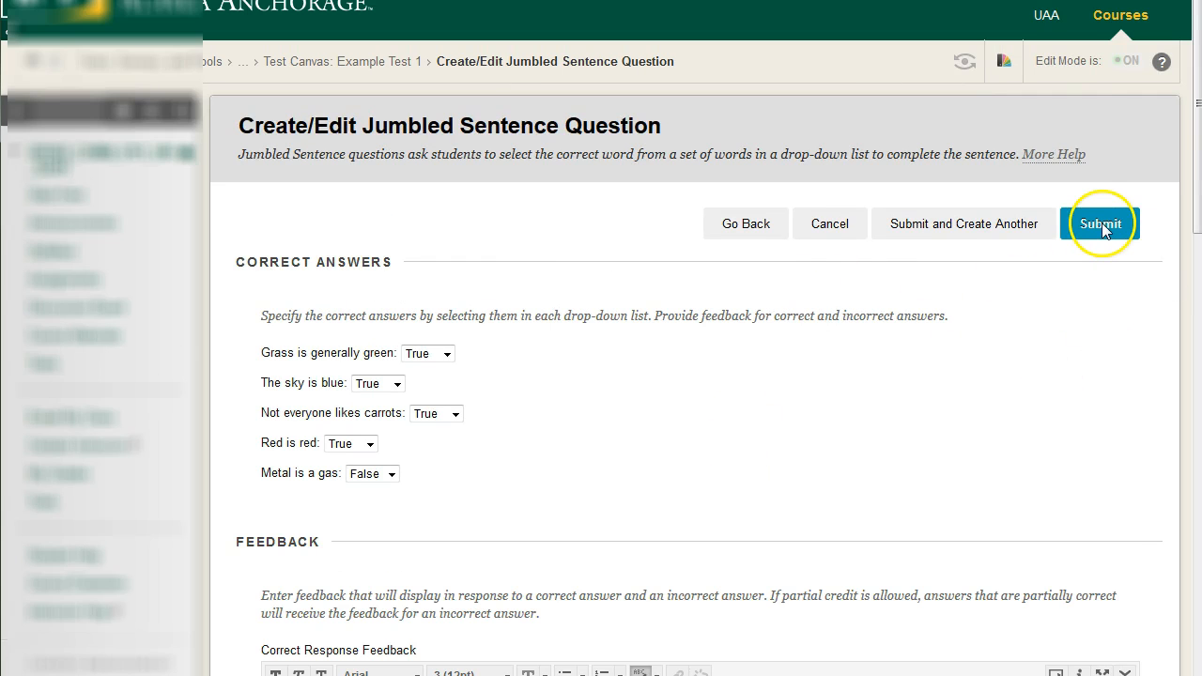
left_click(929, 292)
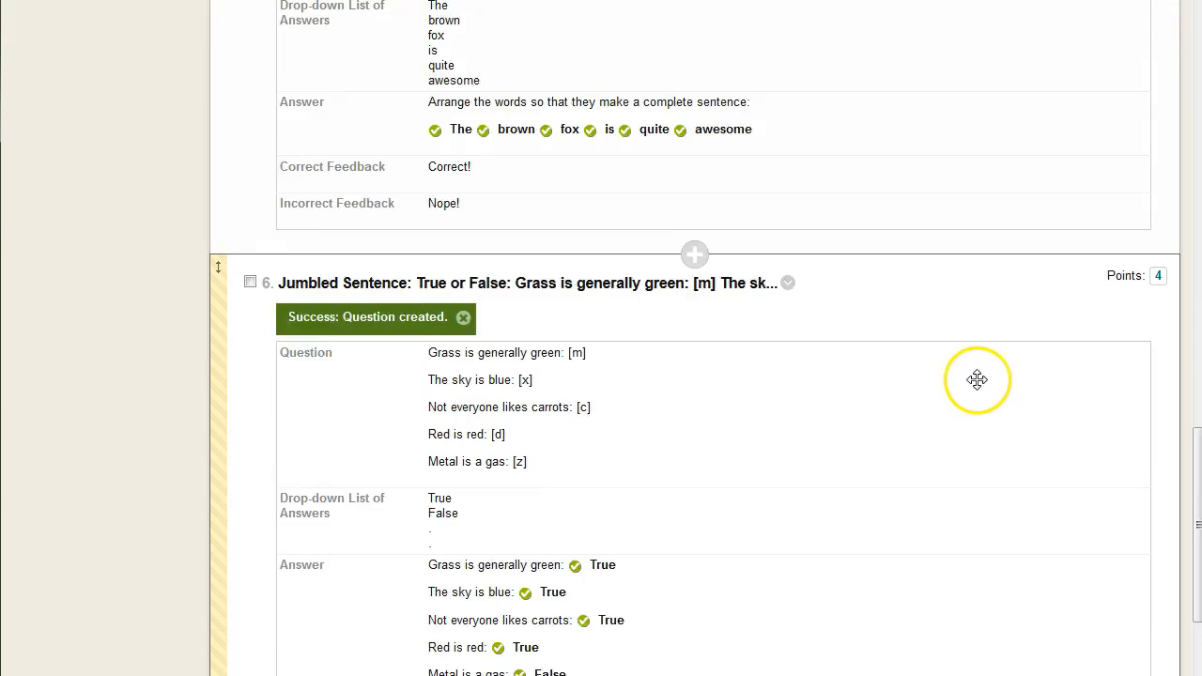
Set the point value of the grouped true/false jumbled sentence question to 5
scroll(983, 386, "down", 1)
scroll(985, 385, "up", 1)
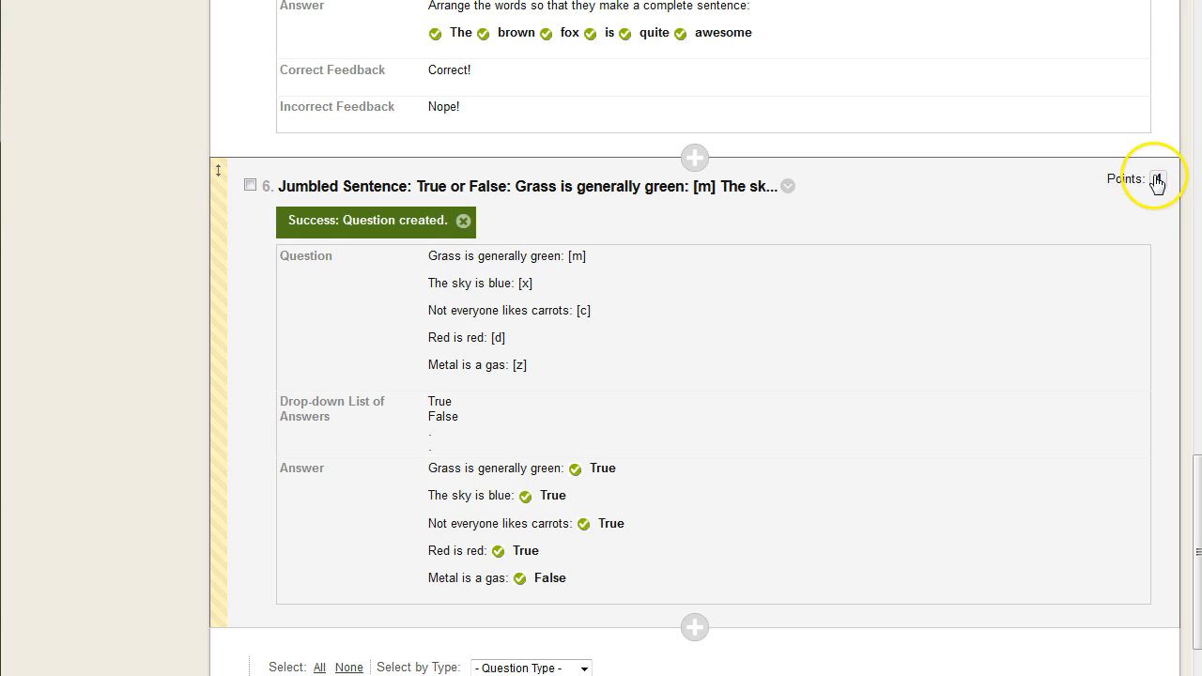
left_click(1156, 180)
left_click(916, 184)
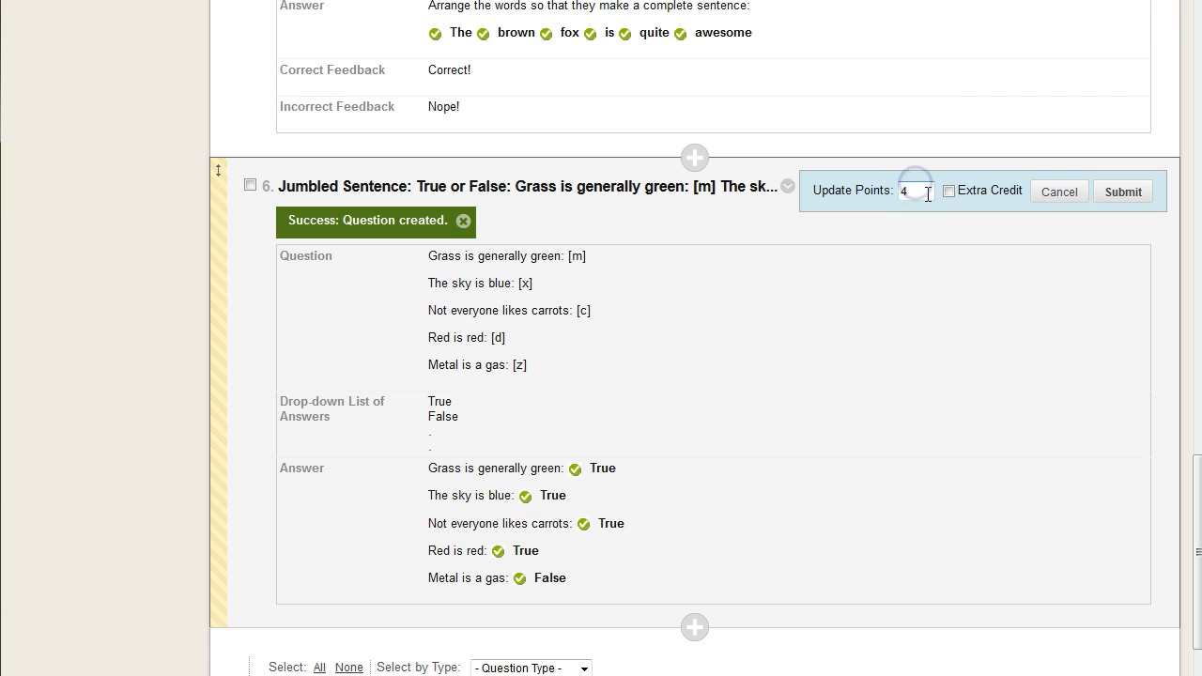
type("5")
left_click(1122, 192)
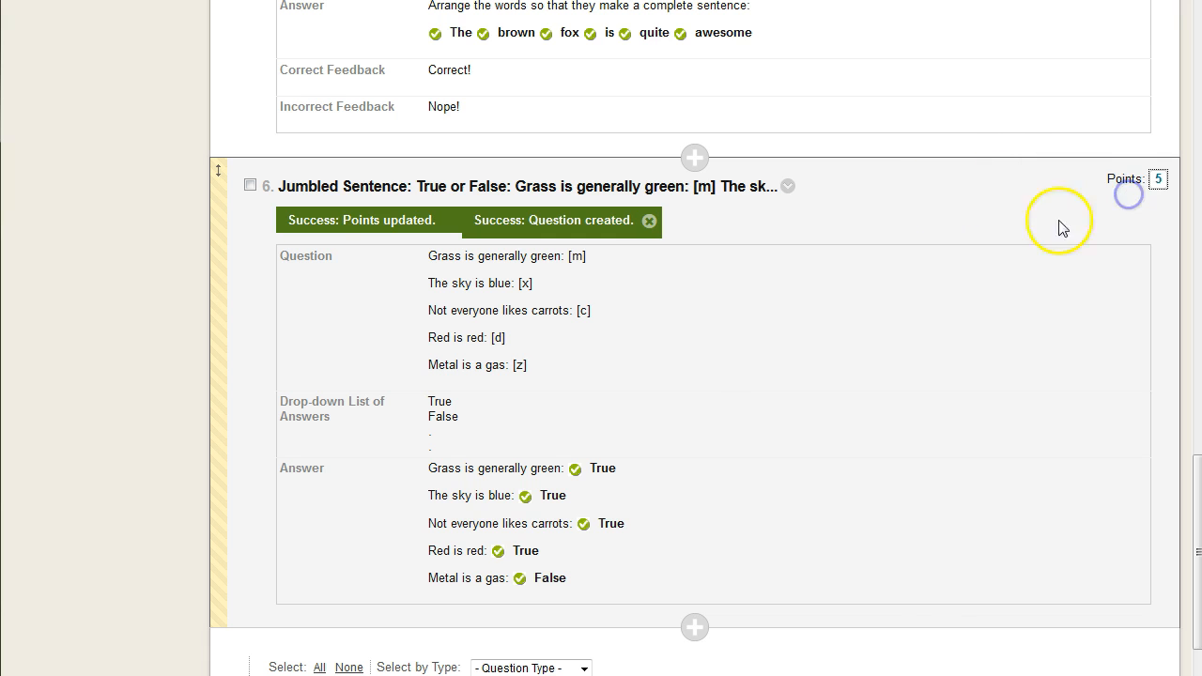
Look over the grouped true/false question and the earlier questions above it on the test canvas
scroll(822, 346, "down", 1)
scroll(826, 344, "down", 1)
scroll(849, 350, "up", 2)
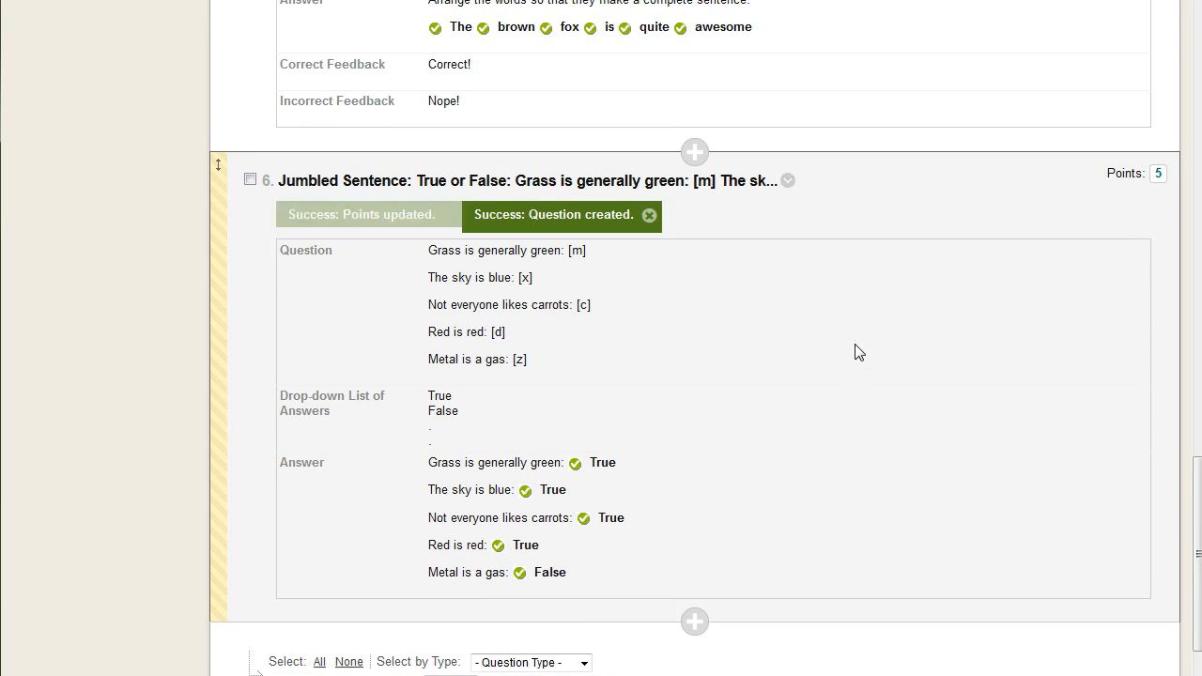
scroll(874, 361, "up", 5)
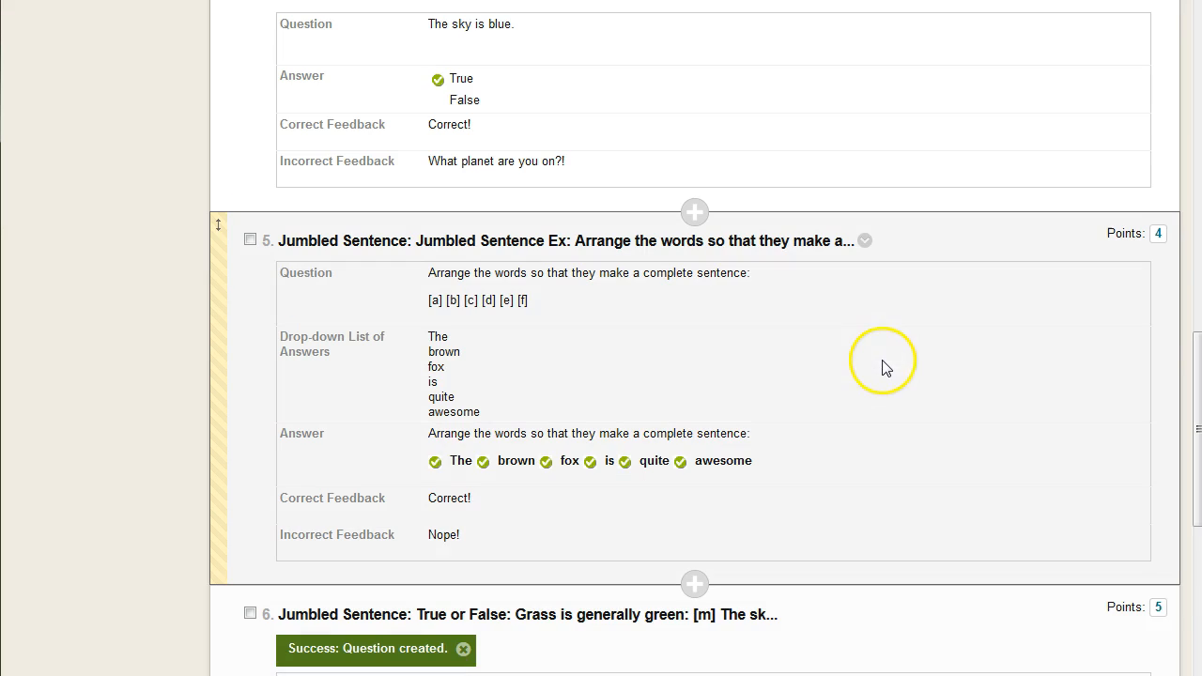
scroll(873, 359, "up", 2)
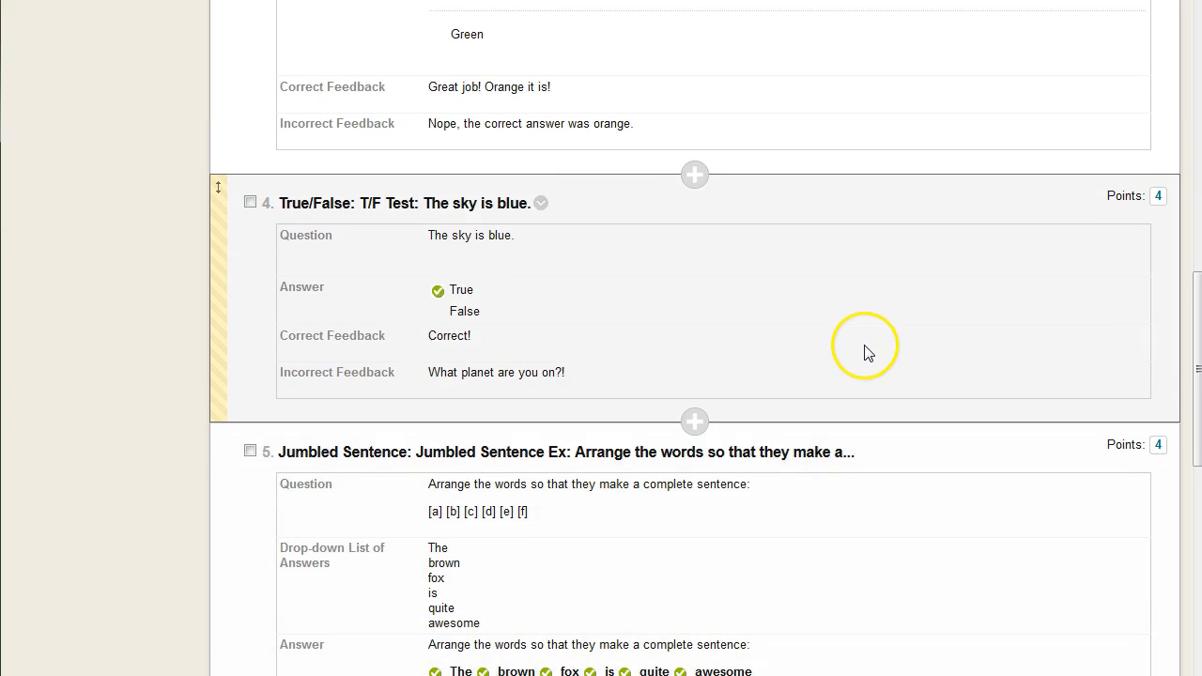
scroll(873, 352, "up", 3)
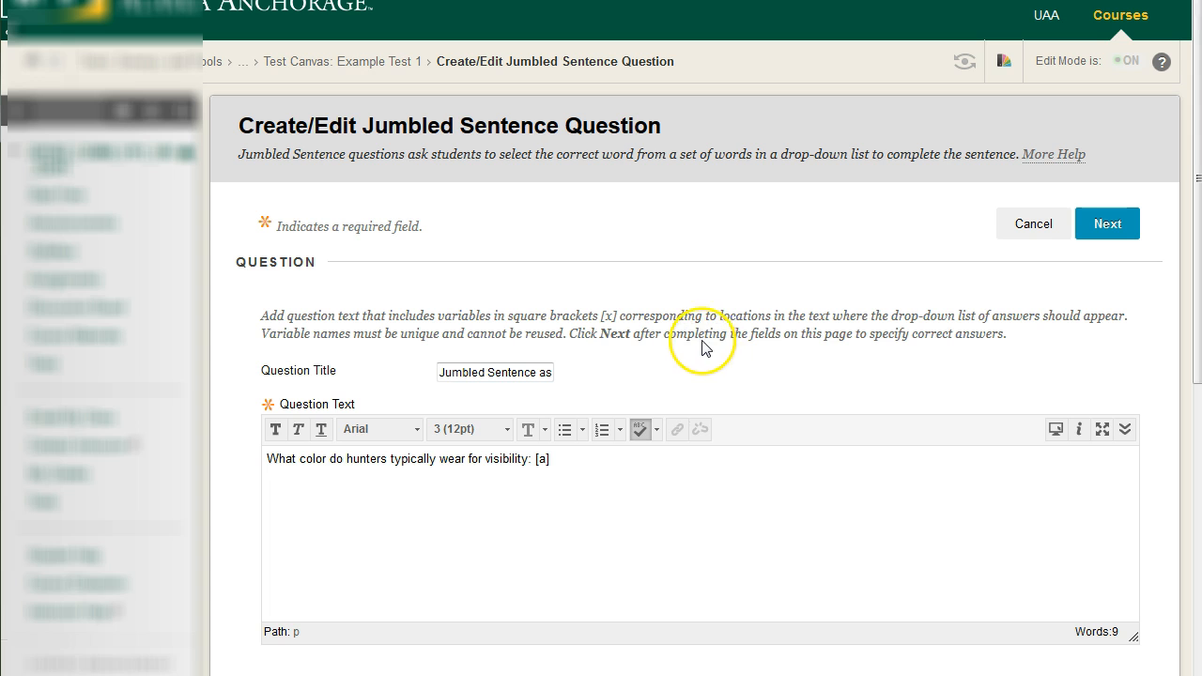
Review the new jumbled sentence question's text about hunters' visibility color, its single [a] variable, the partial credit option and the answer list
left_click_drag(375, 131, 649, 116)
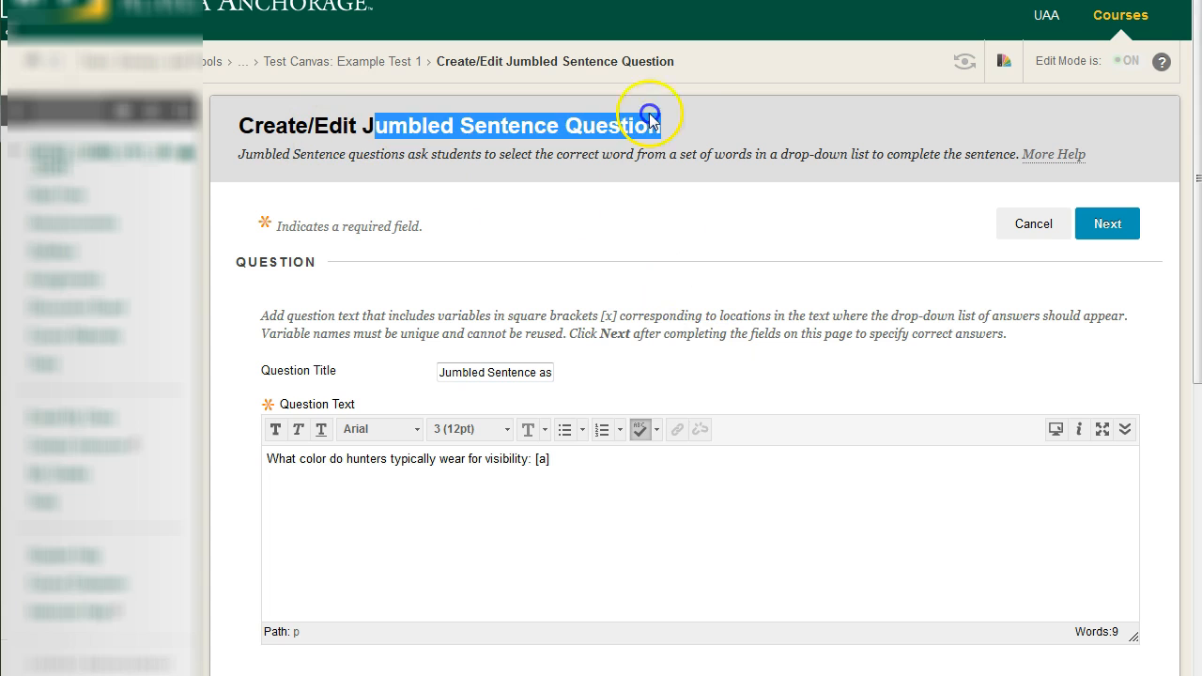
left_click(712, 136)
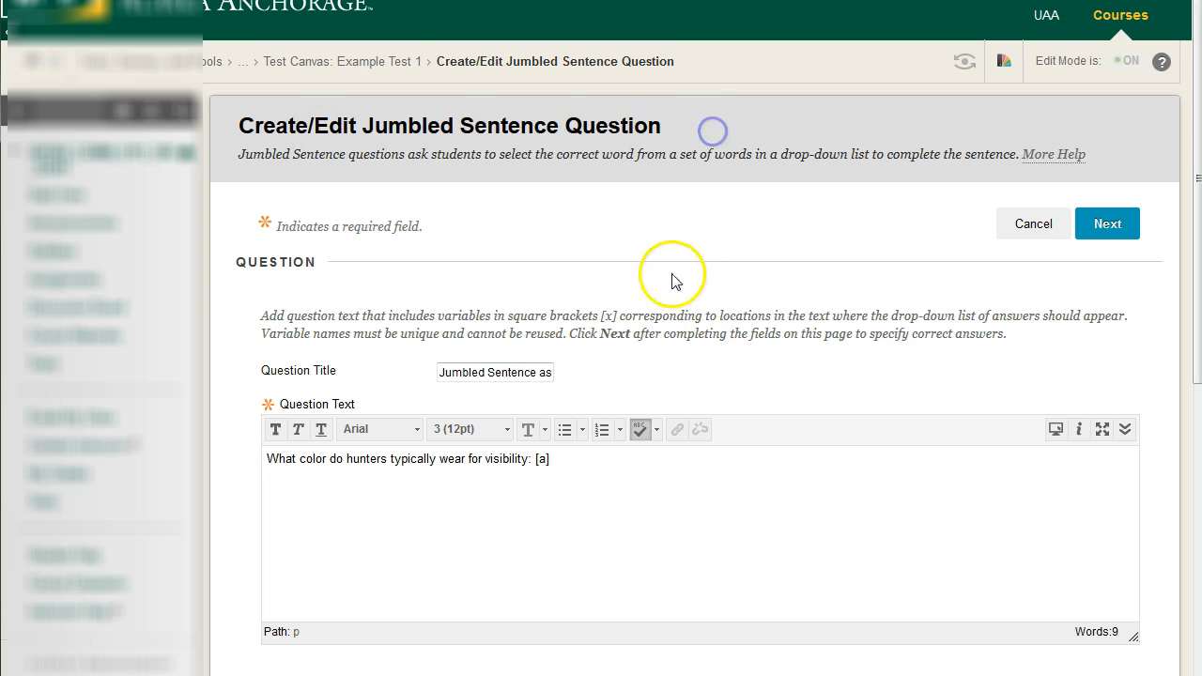
left_click(275, 460)
left_click_drag(268, 461, 588, 461)
left_click(608, 482)
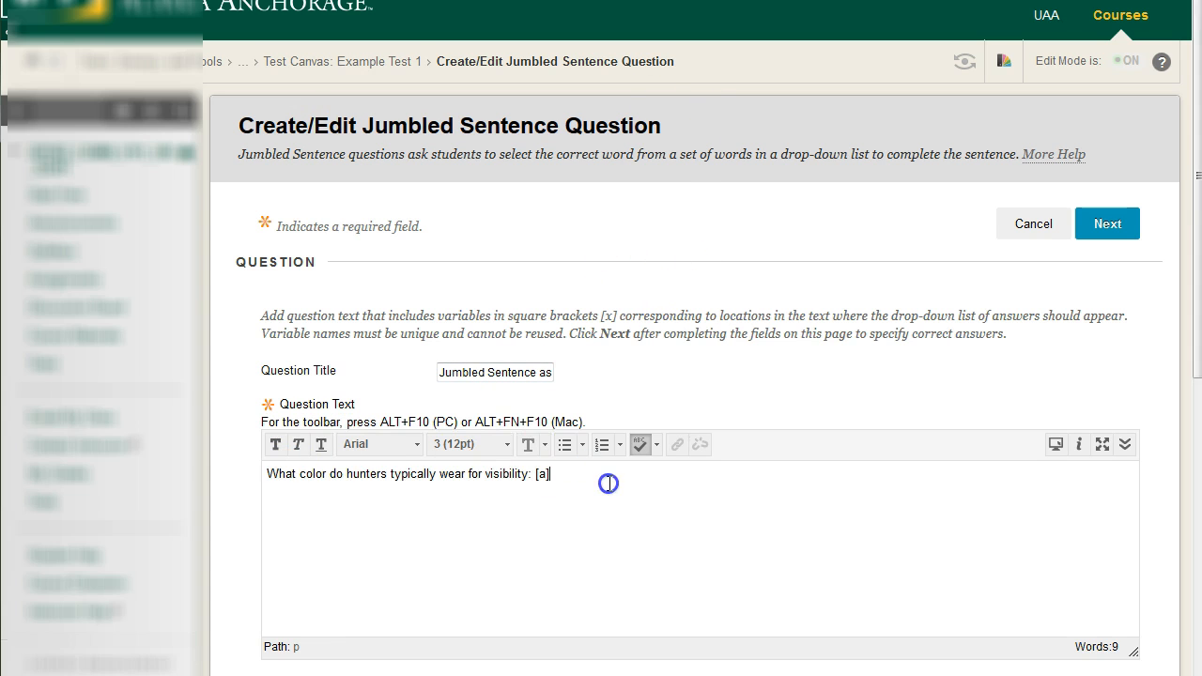
left_click(578, 492)
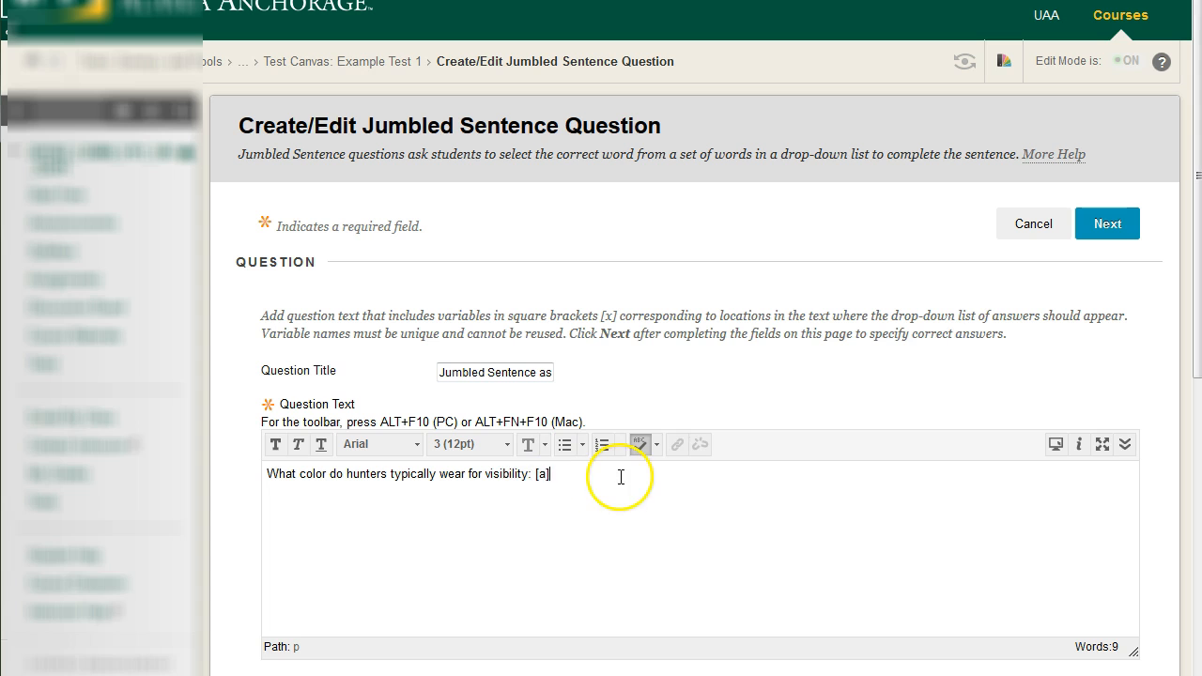
scroll(775, 483, "down", 2)
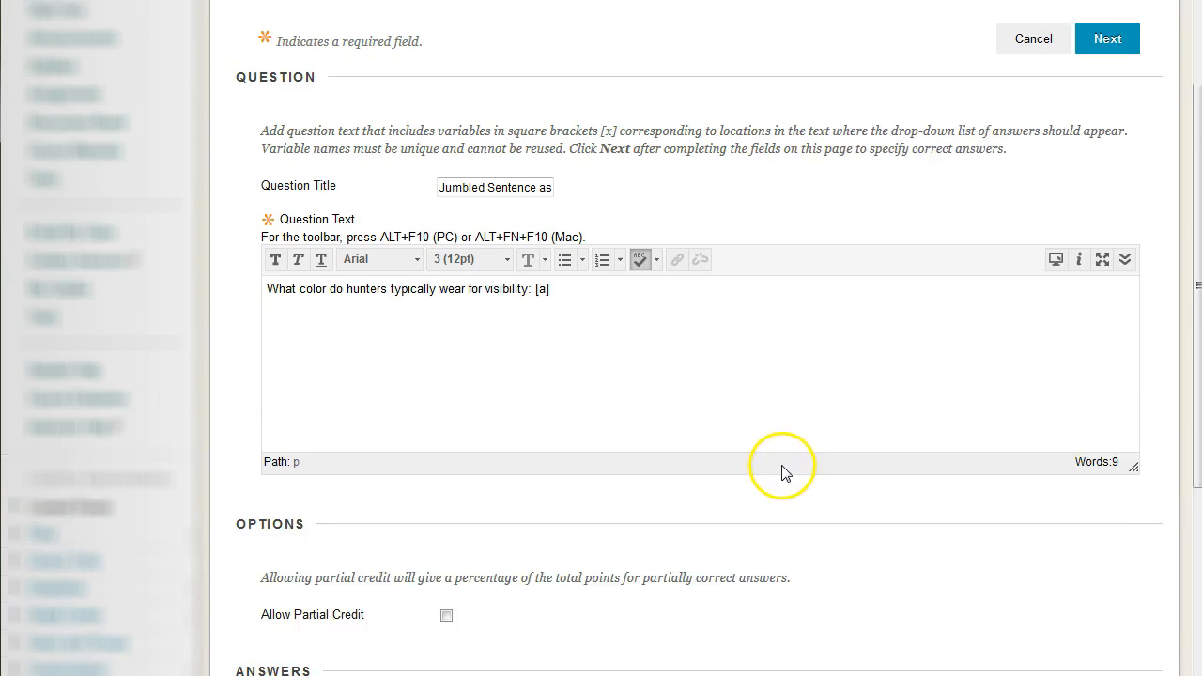
scroll(817, 460, "down", 3)
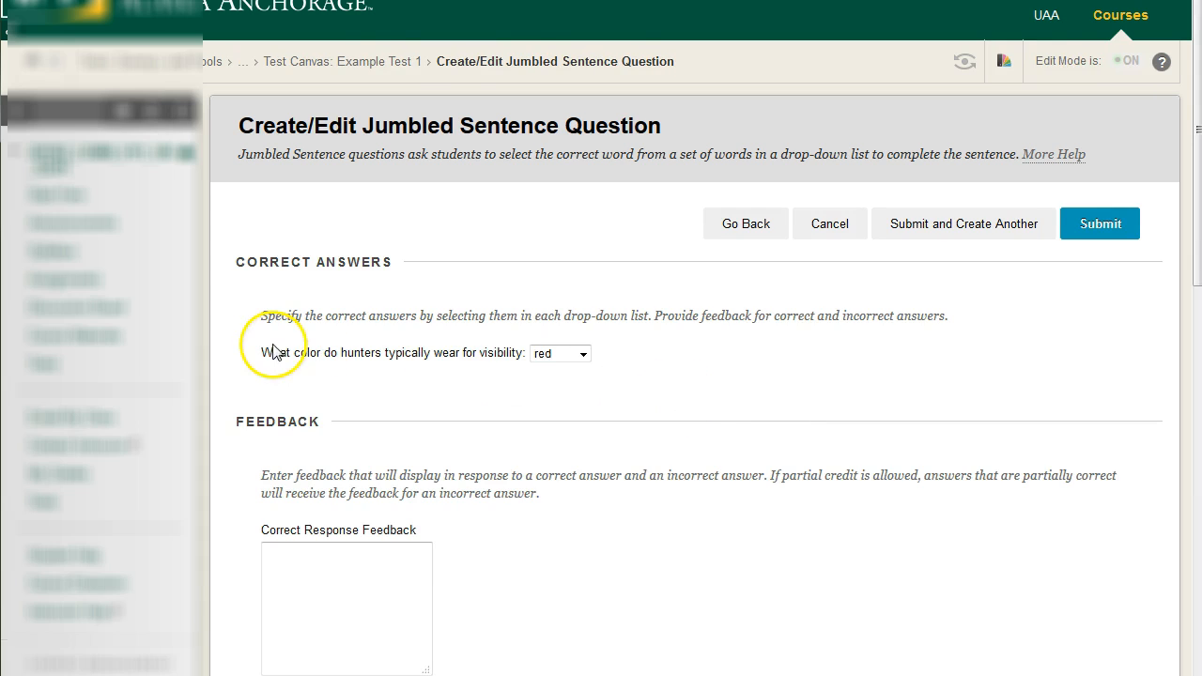
Continue to the correct answers and choose "orange" for the color hunters typically wear for visibility
left_click_drag(268, 352, 381, 353)
left_click_drag(478, 385, 545, 362)
left_click(622, 354)
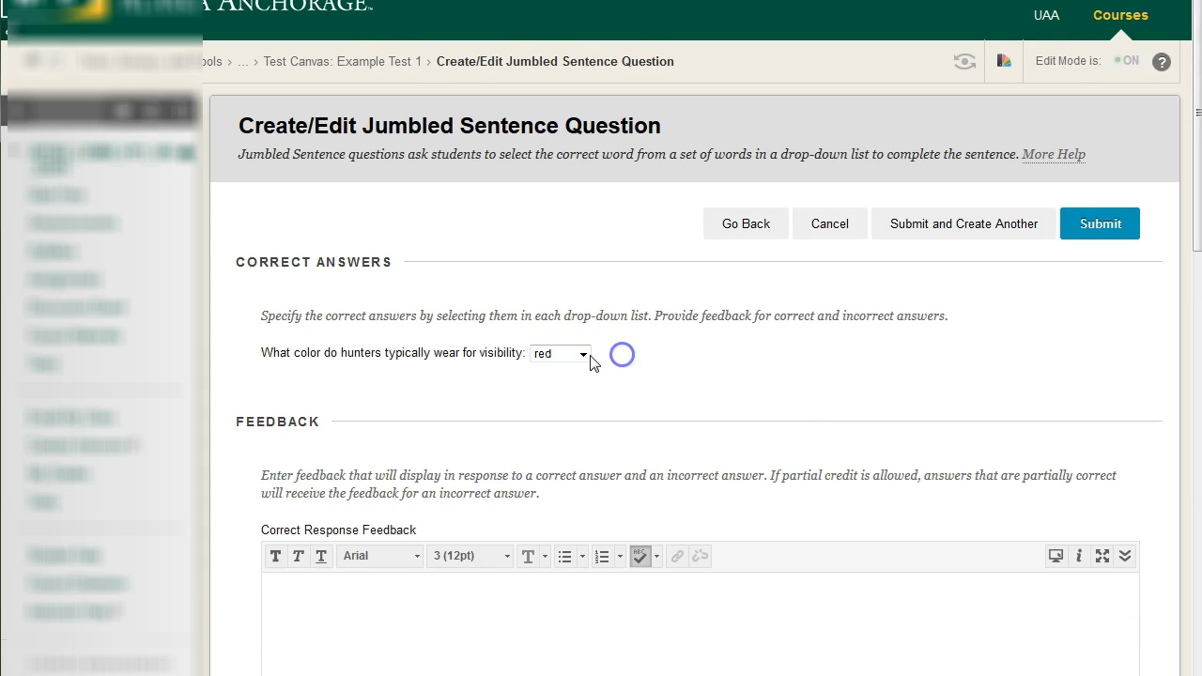
left_click(583, 354)
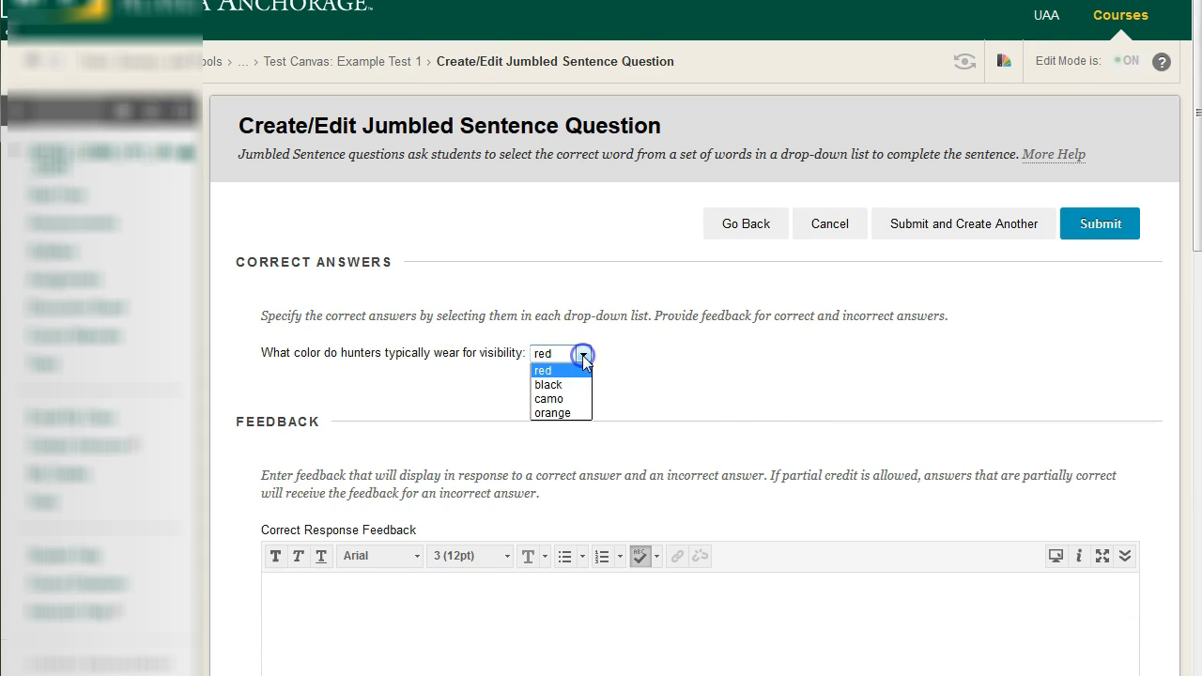
left_click(552, 413)
Enter "Correct!" as the correct response feedback and "Incorrect!" as the incorrect response feedback, and submit the question
scroll(563, 427, "down", 2)
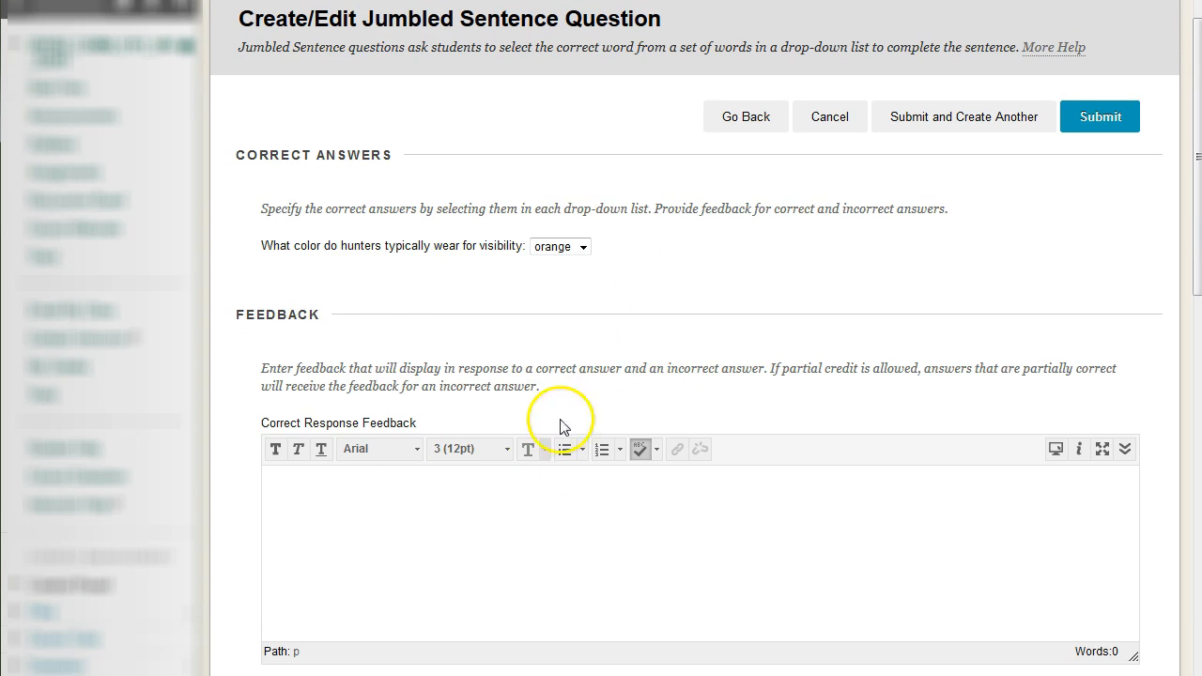
left_click(524, 515)
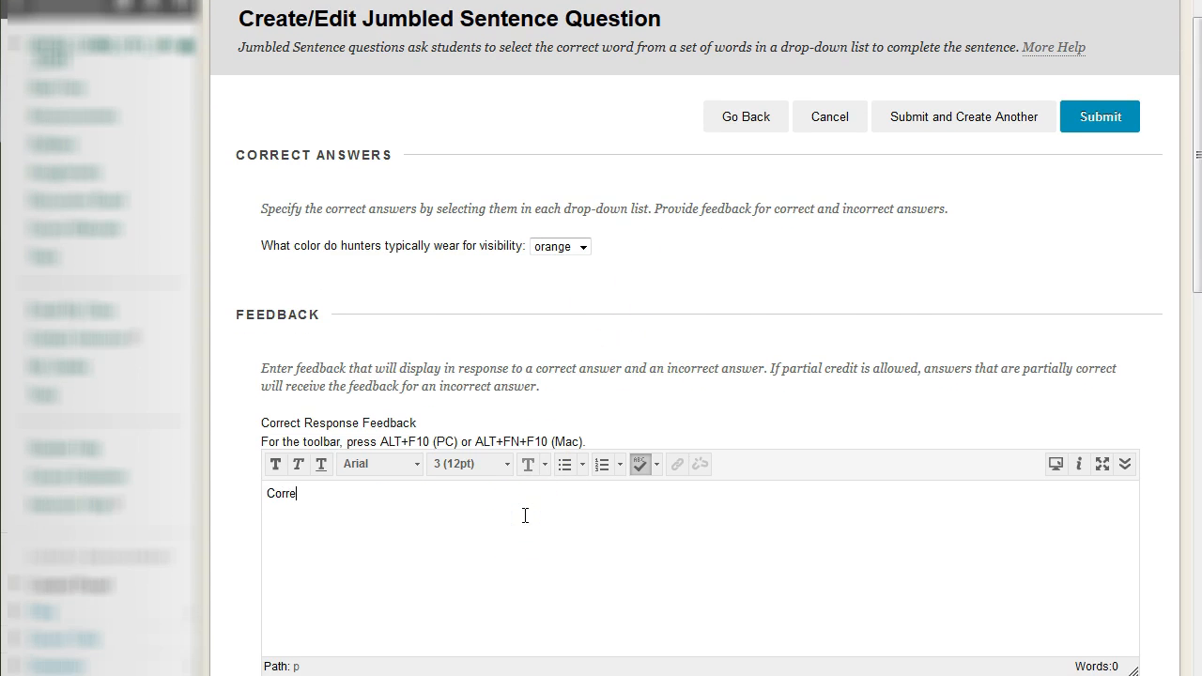
scroll(532, 513, "down", 5)
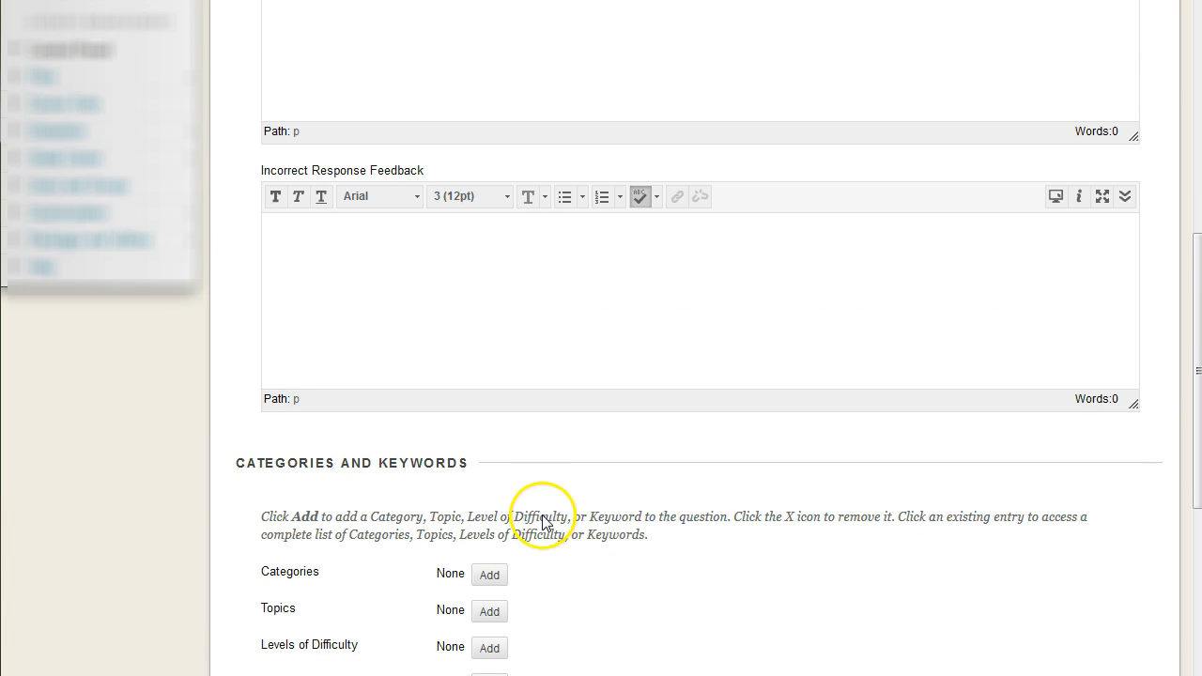
left_click(511, 310)
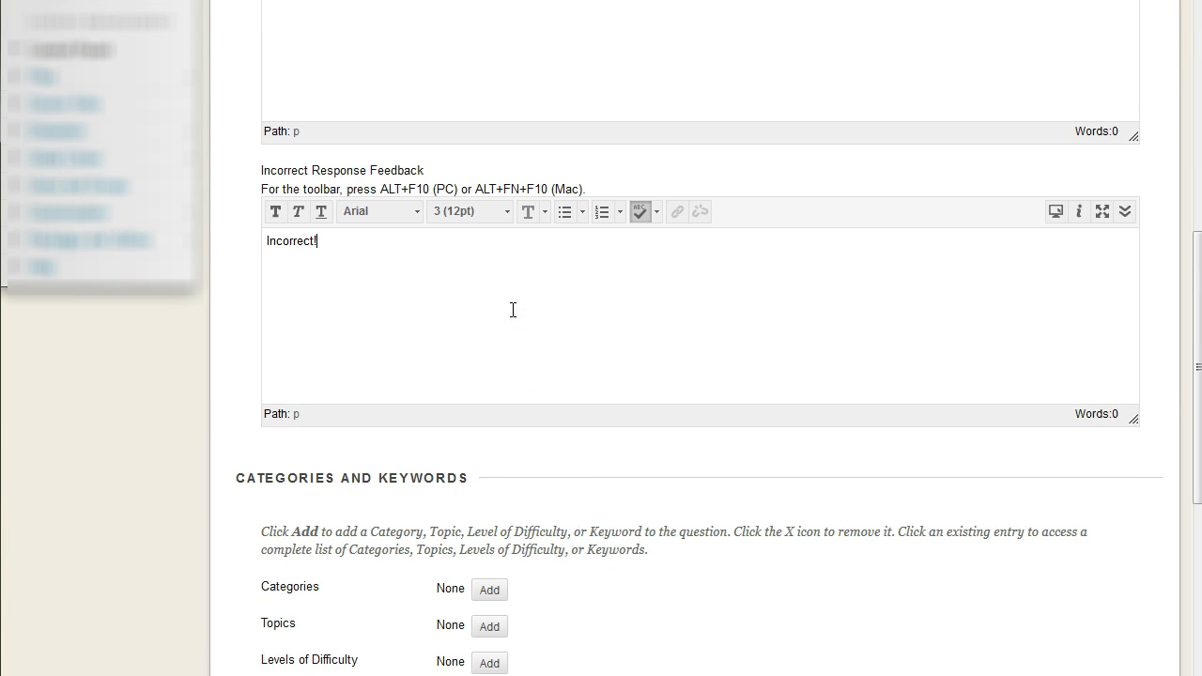
scroll(532, 408, "up", 10)
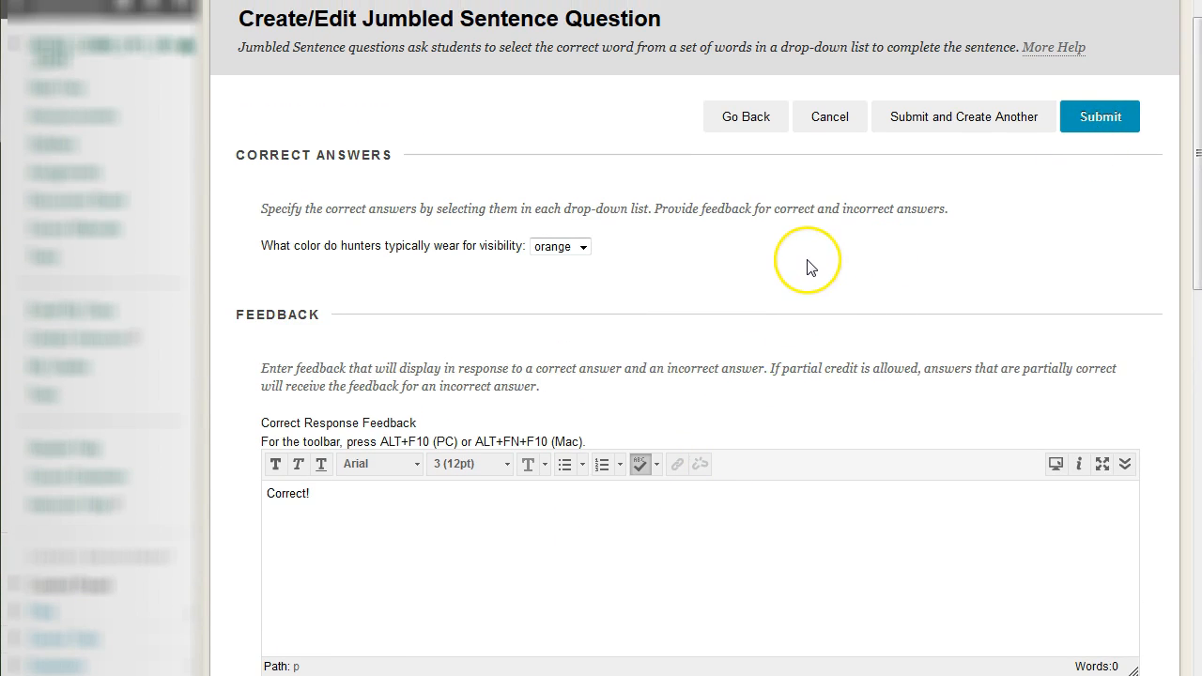
Compare the regular multiple choice question with the new jumbled sentence version at the end of the test, dismissing its notification
scroll(864, 354, "down", 15)
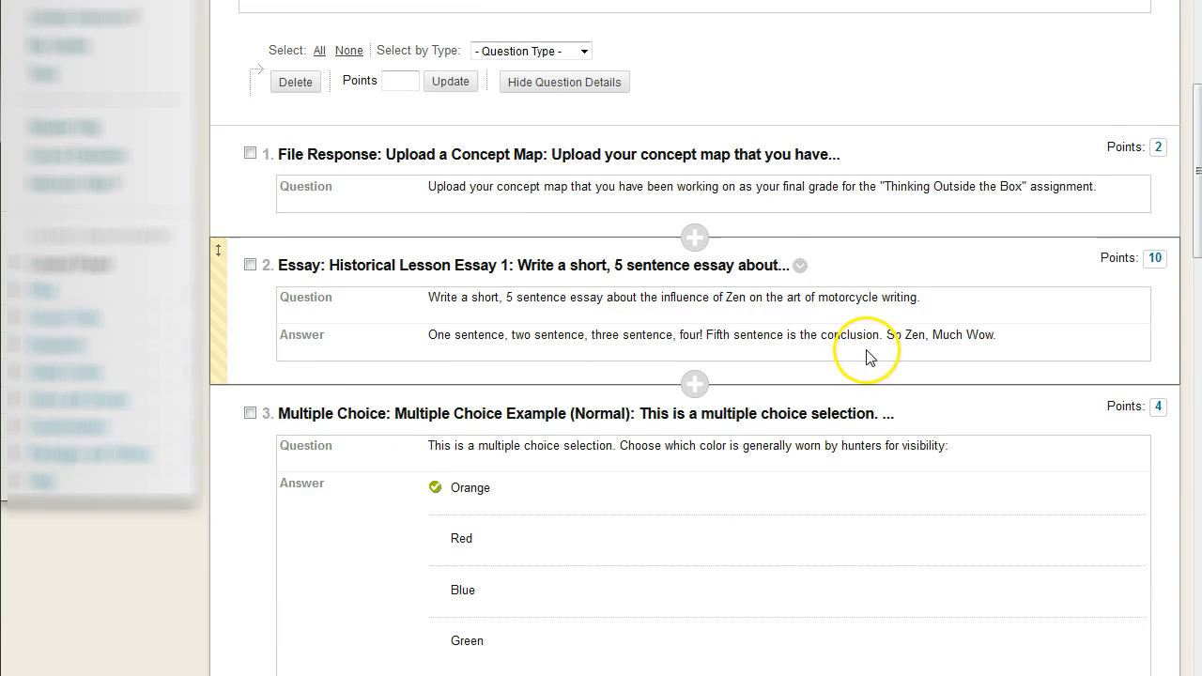
scroll(867, 358, "down", 3)
scroll(868, 358, "up", 3)
scroll(868, 358, "down", 1)
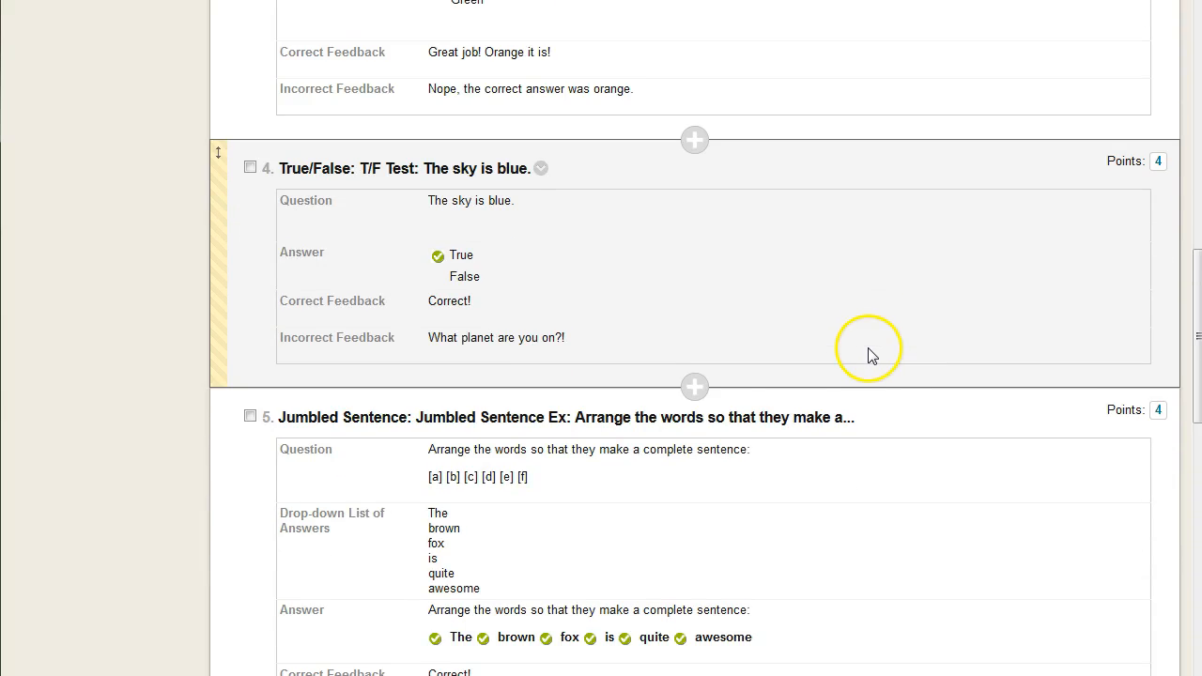
scroll(872, 354, "up", 4)
scroll(872, 354, "up", 1)
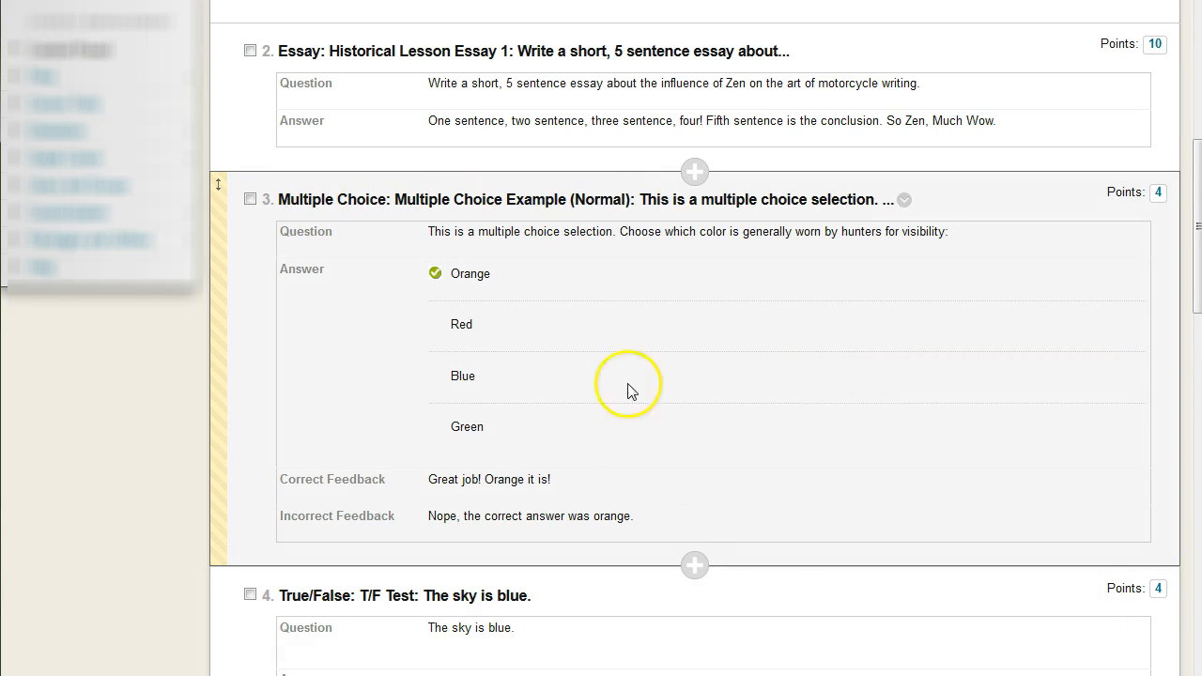
scroll(751, 327, "down", 15)
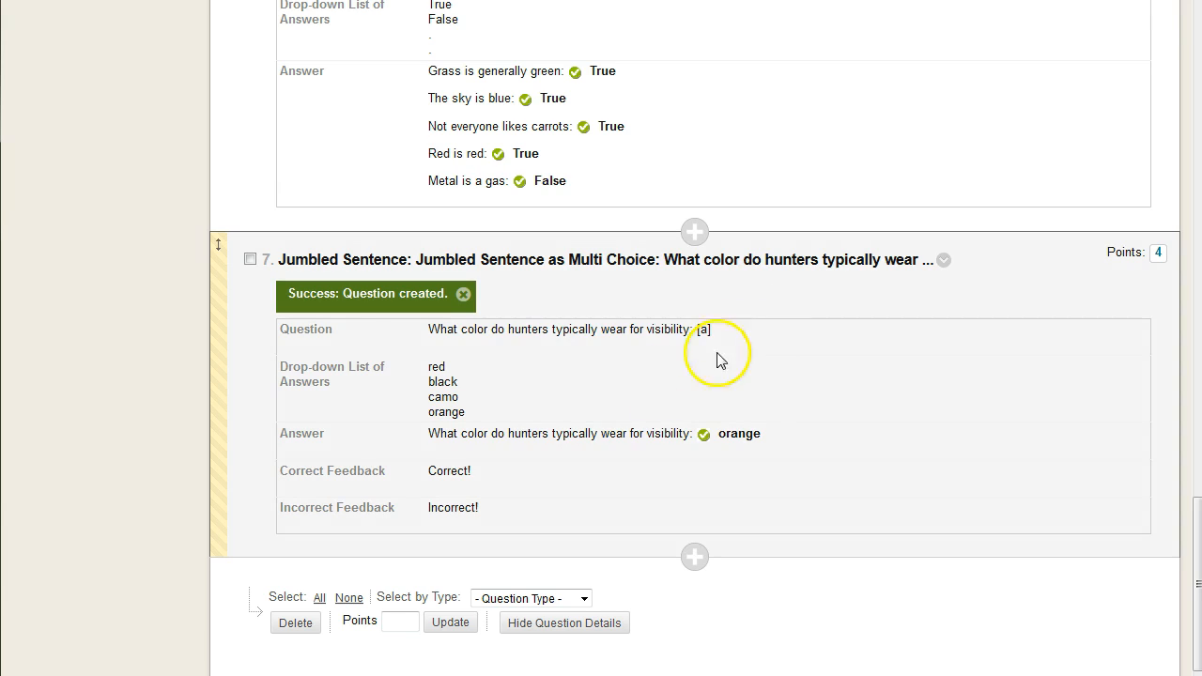
left_click(463, 294)
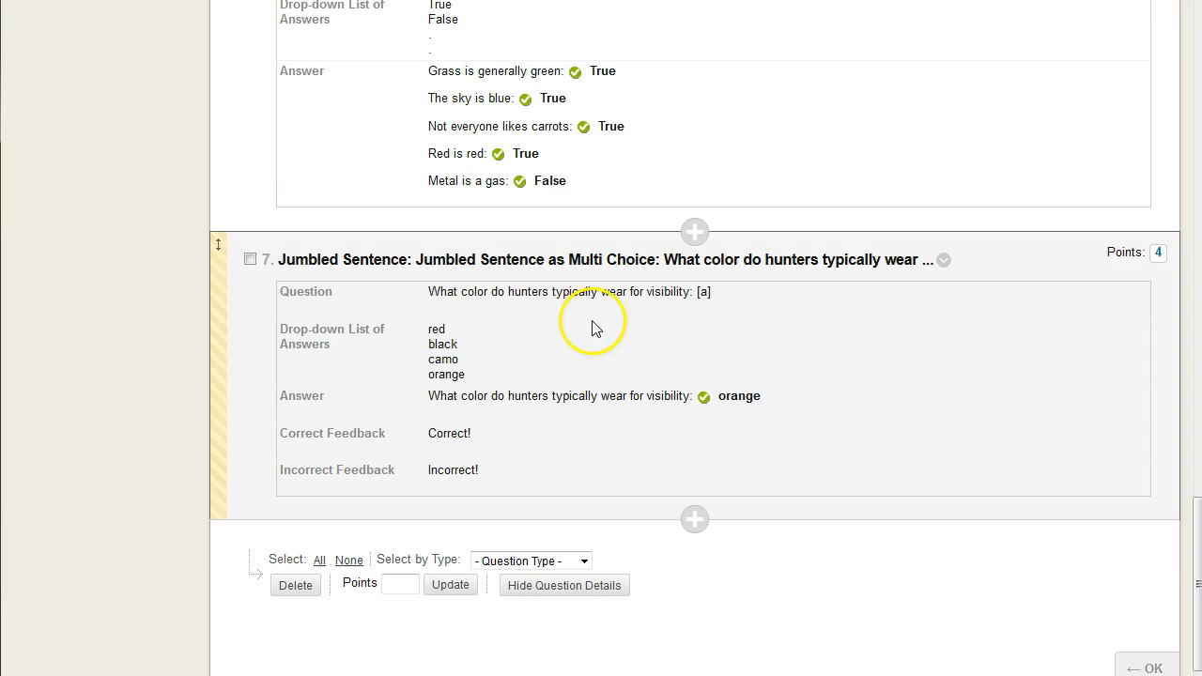
left_click(694, 292)
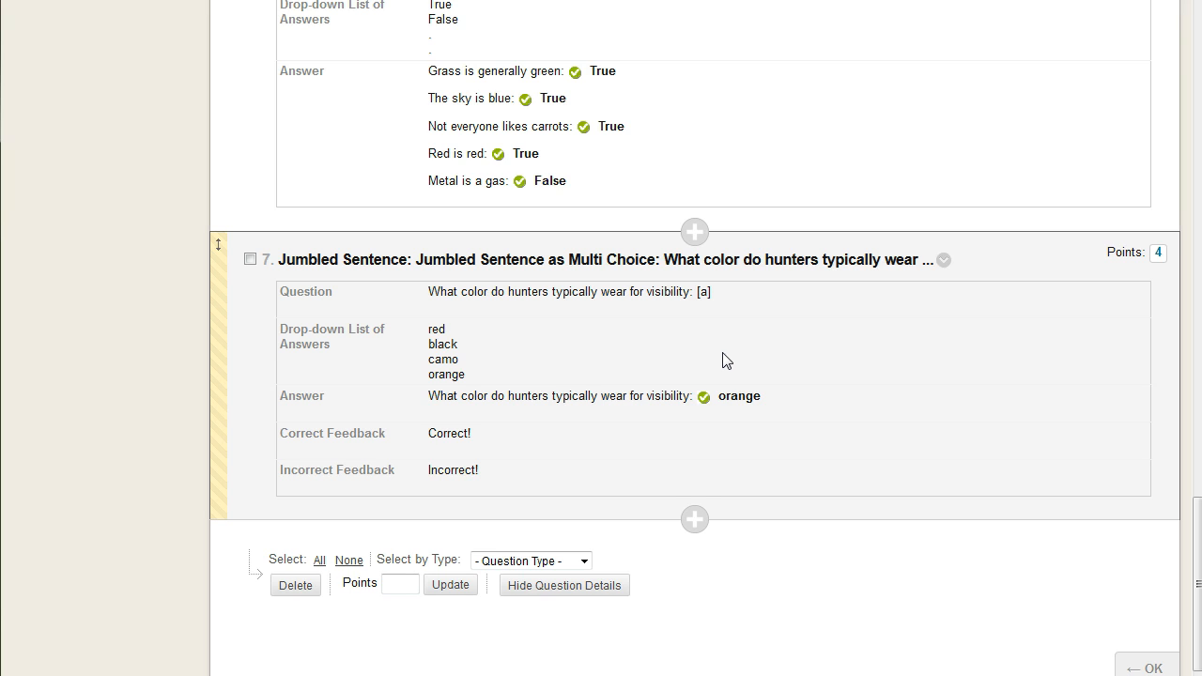
Examine the five statements in the grouped true/false question, especially "The sky is blue", and compare with the standalone true/false question
scroll(727, 362, "up", 2)
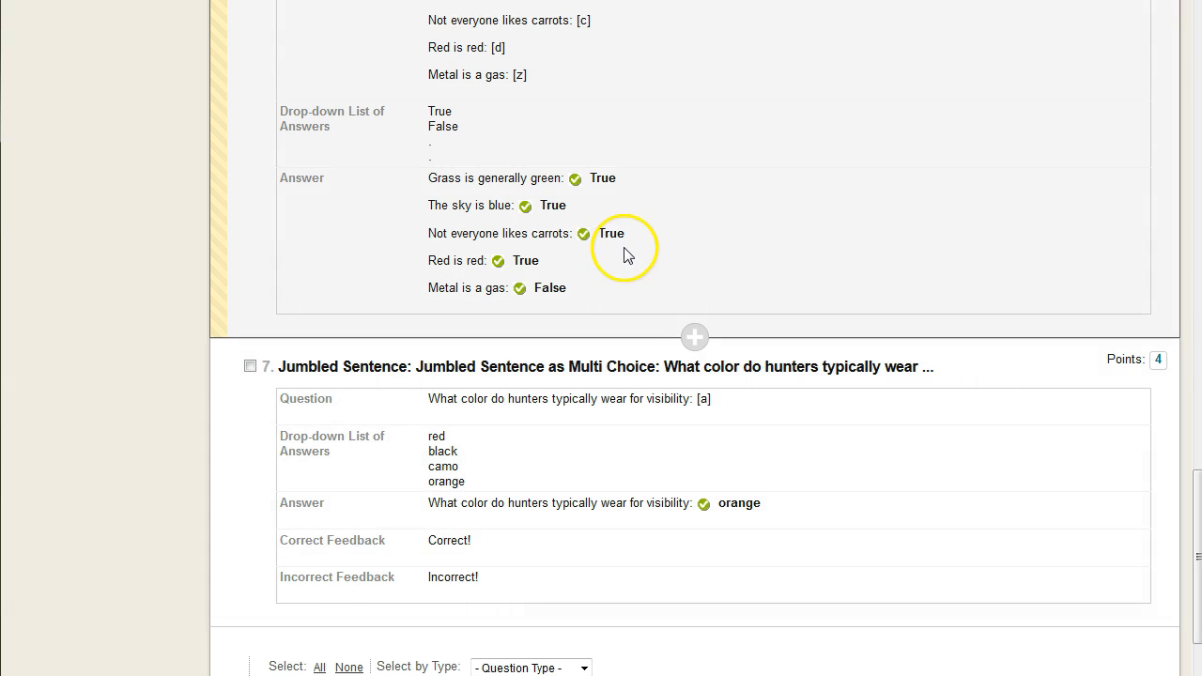
scroll(627, 254, "up", 3)
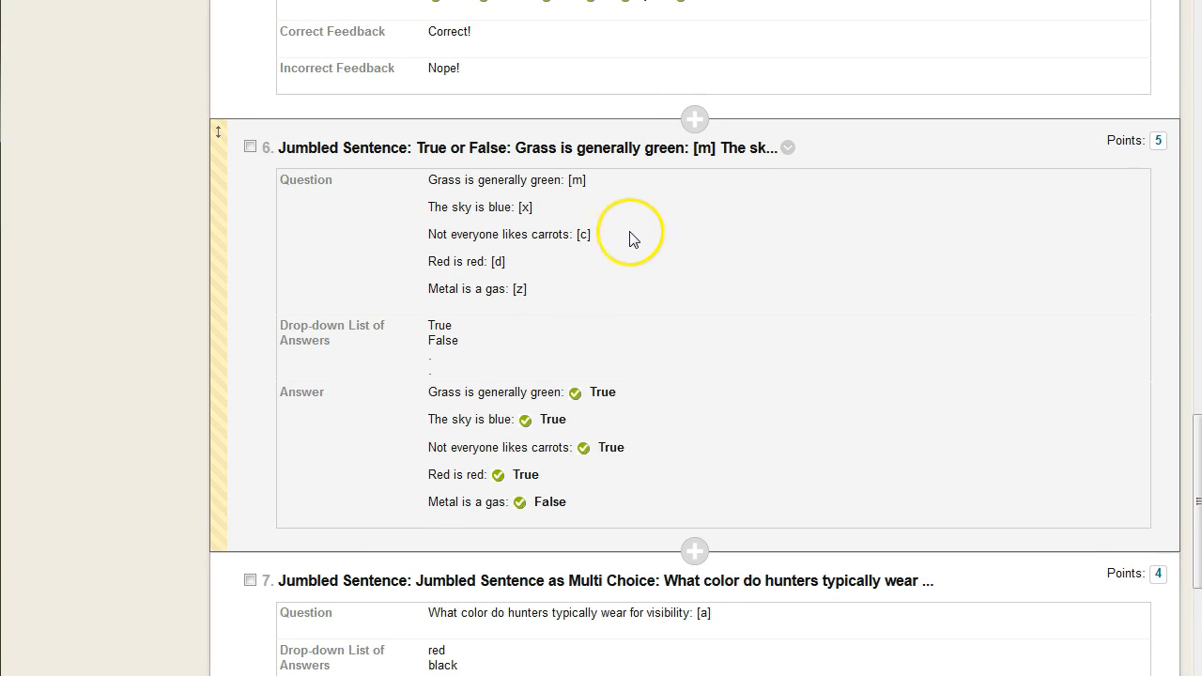
mouse_move(531, 291)
left_mouse_down()
mouse_move(422, 172)
mouse_move(549, 296)
left_mouse_up()
left_click(649, 216)
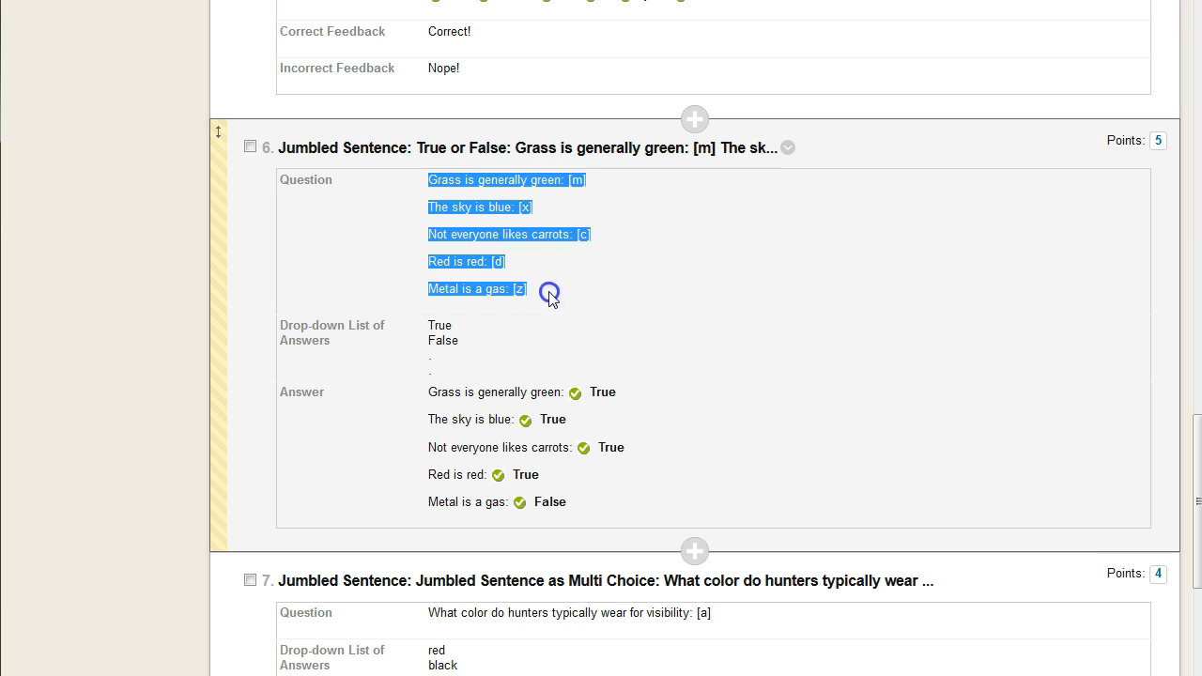
left_click(549, 296)
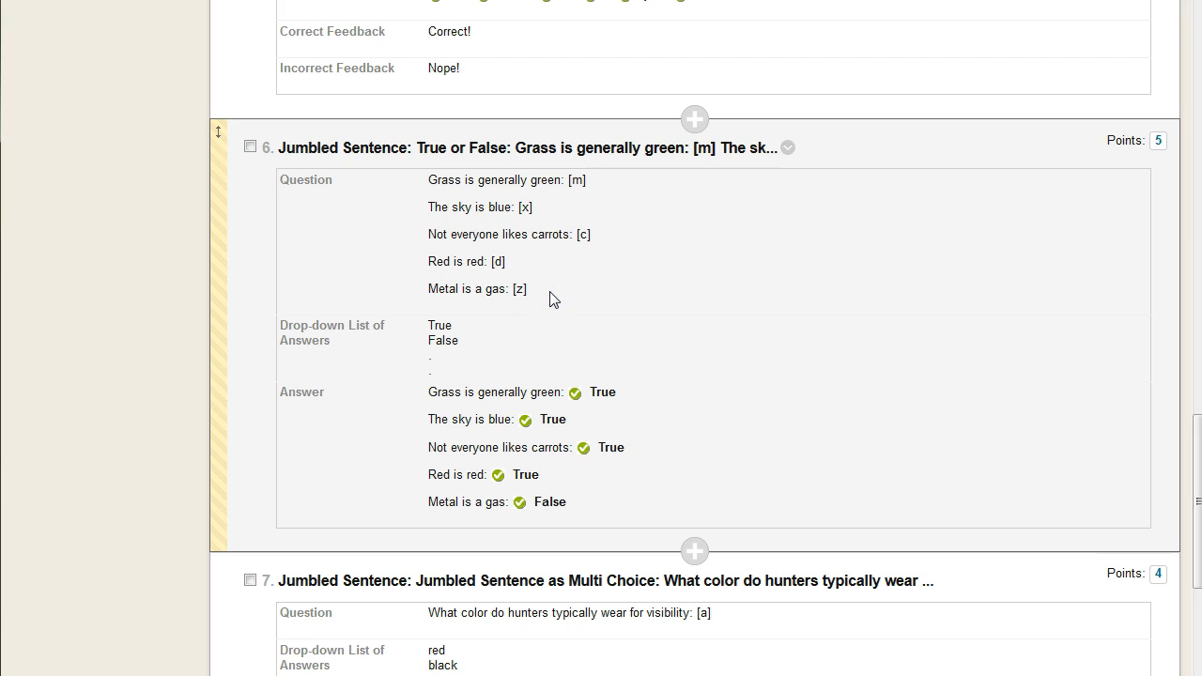
left_click(552, 215)
left_click(316, 281)
left_click(667, 252)
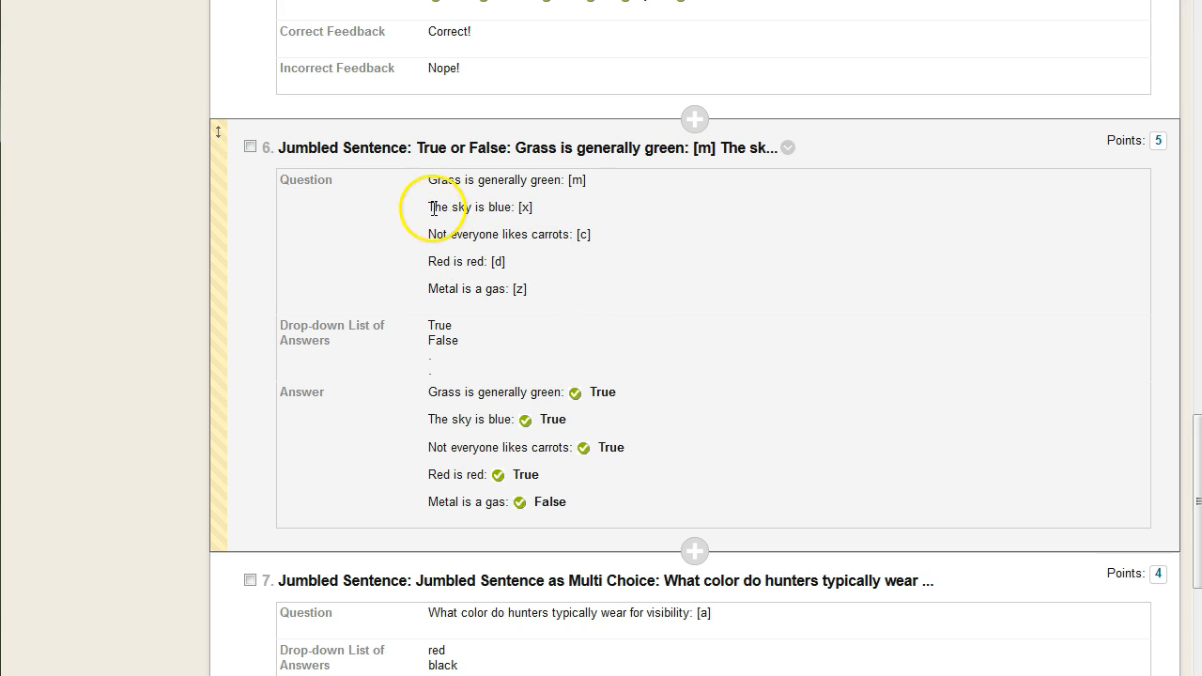
left_click_drag(429, 206, 549, 219)
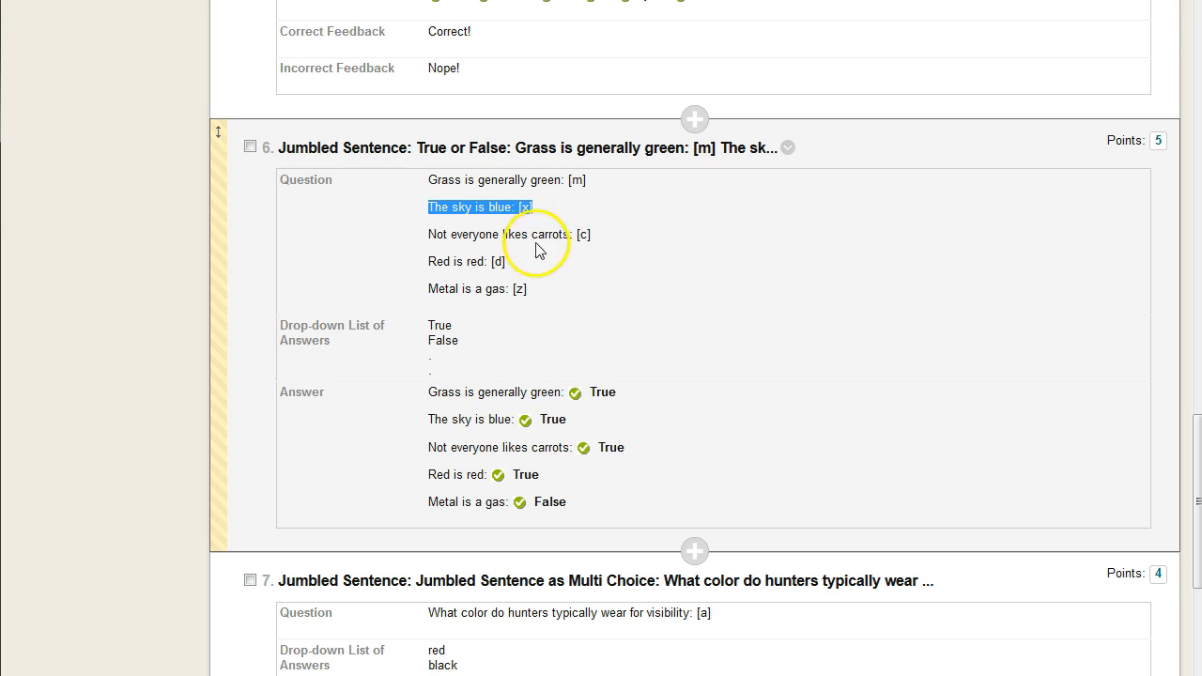
scroll(537, 250, "up", 8)
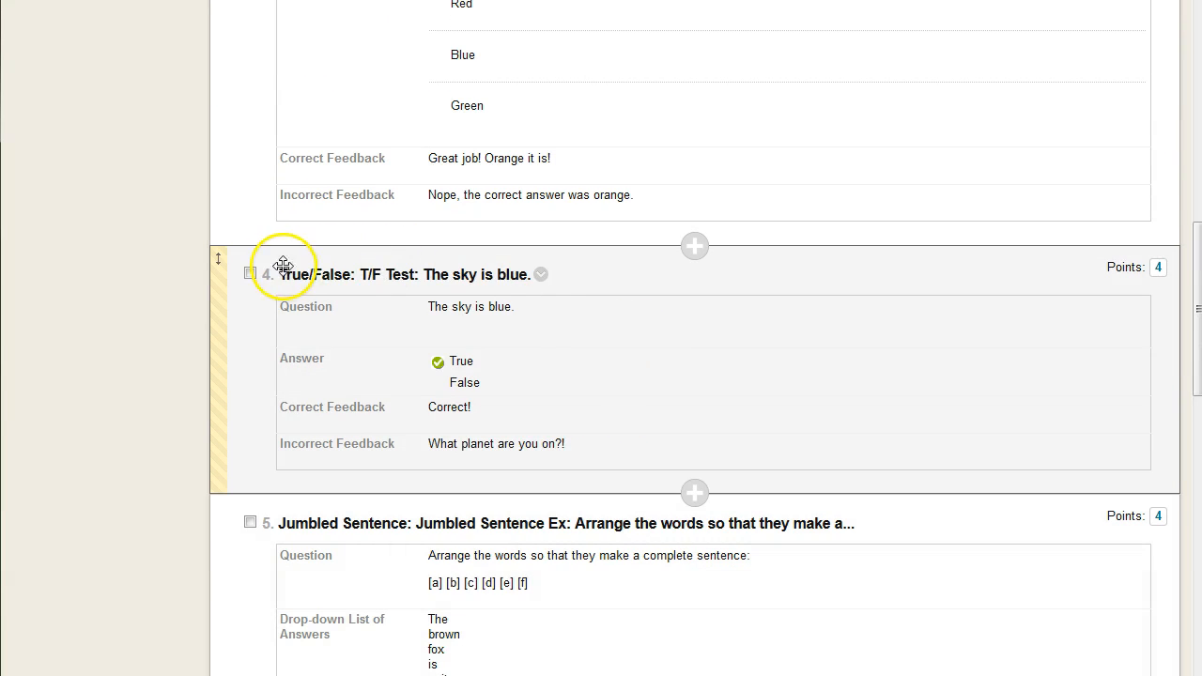